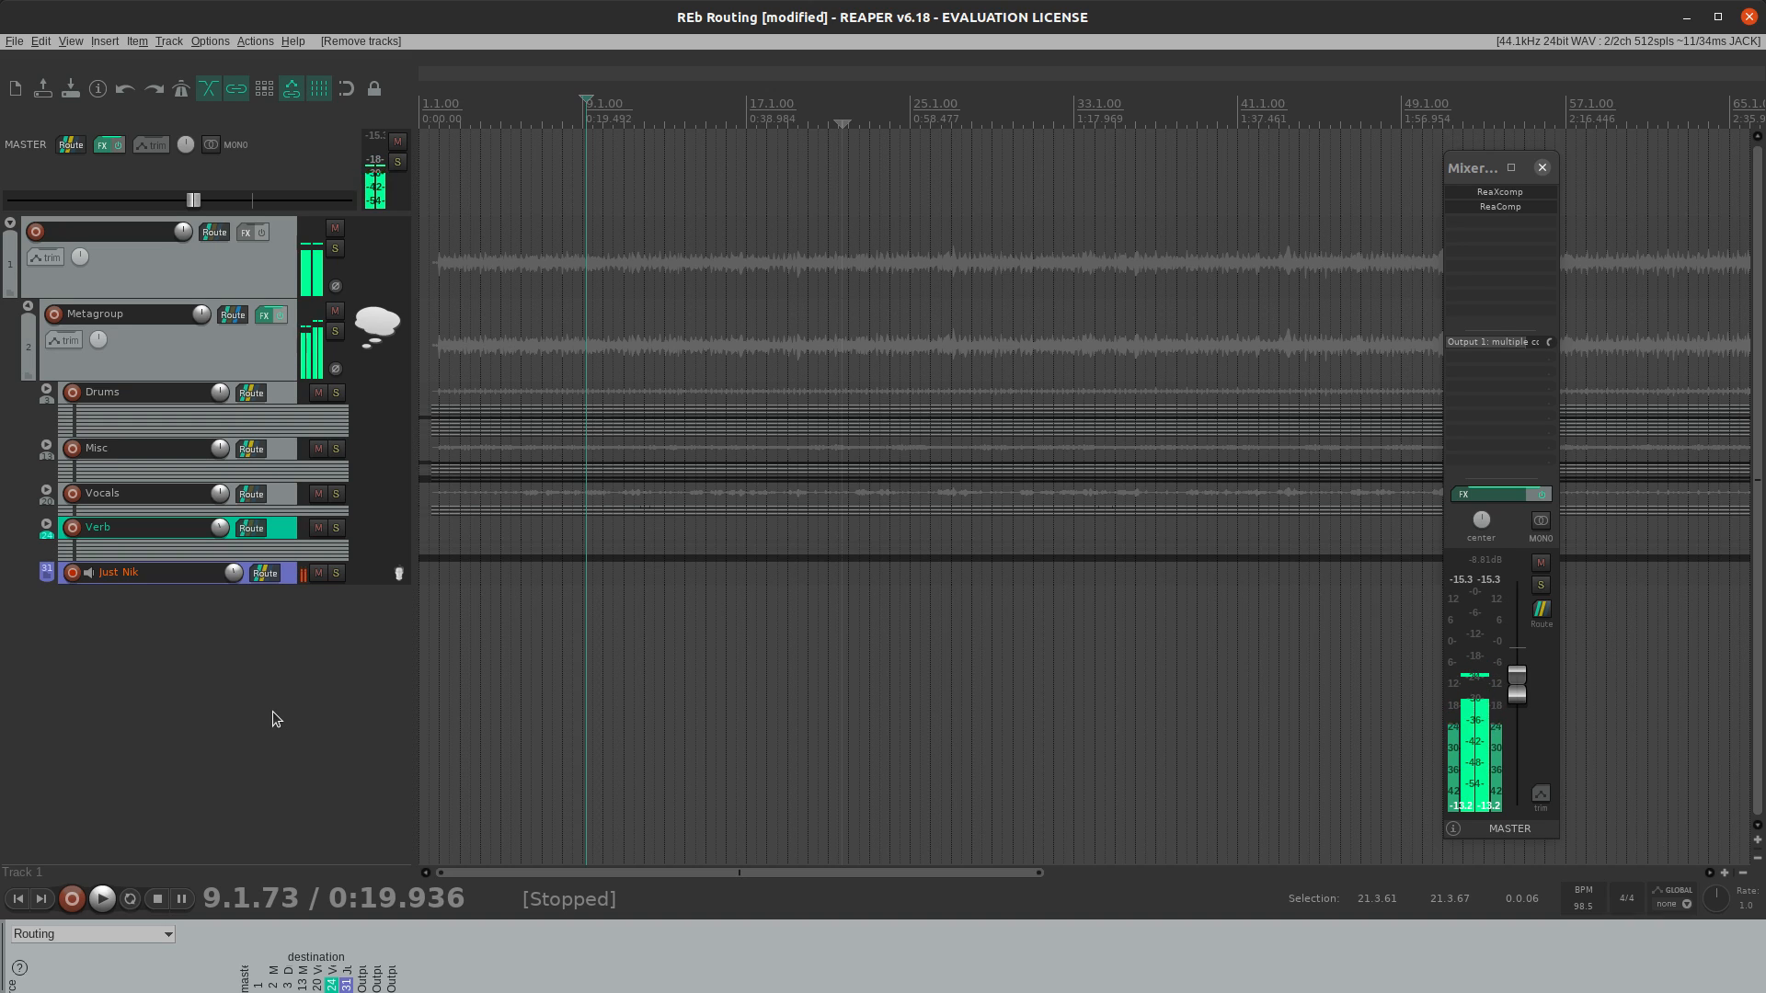
- Cycle the compact view of the Metagroup folder's child tracks through its display sizes
{"action": "left_click", "coordinate": [145, 351]}
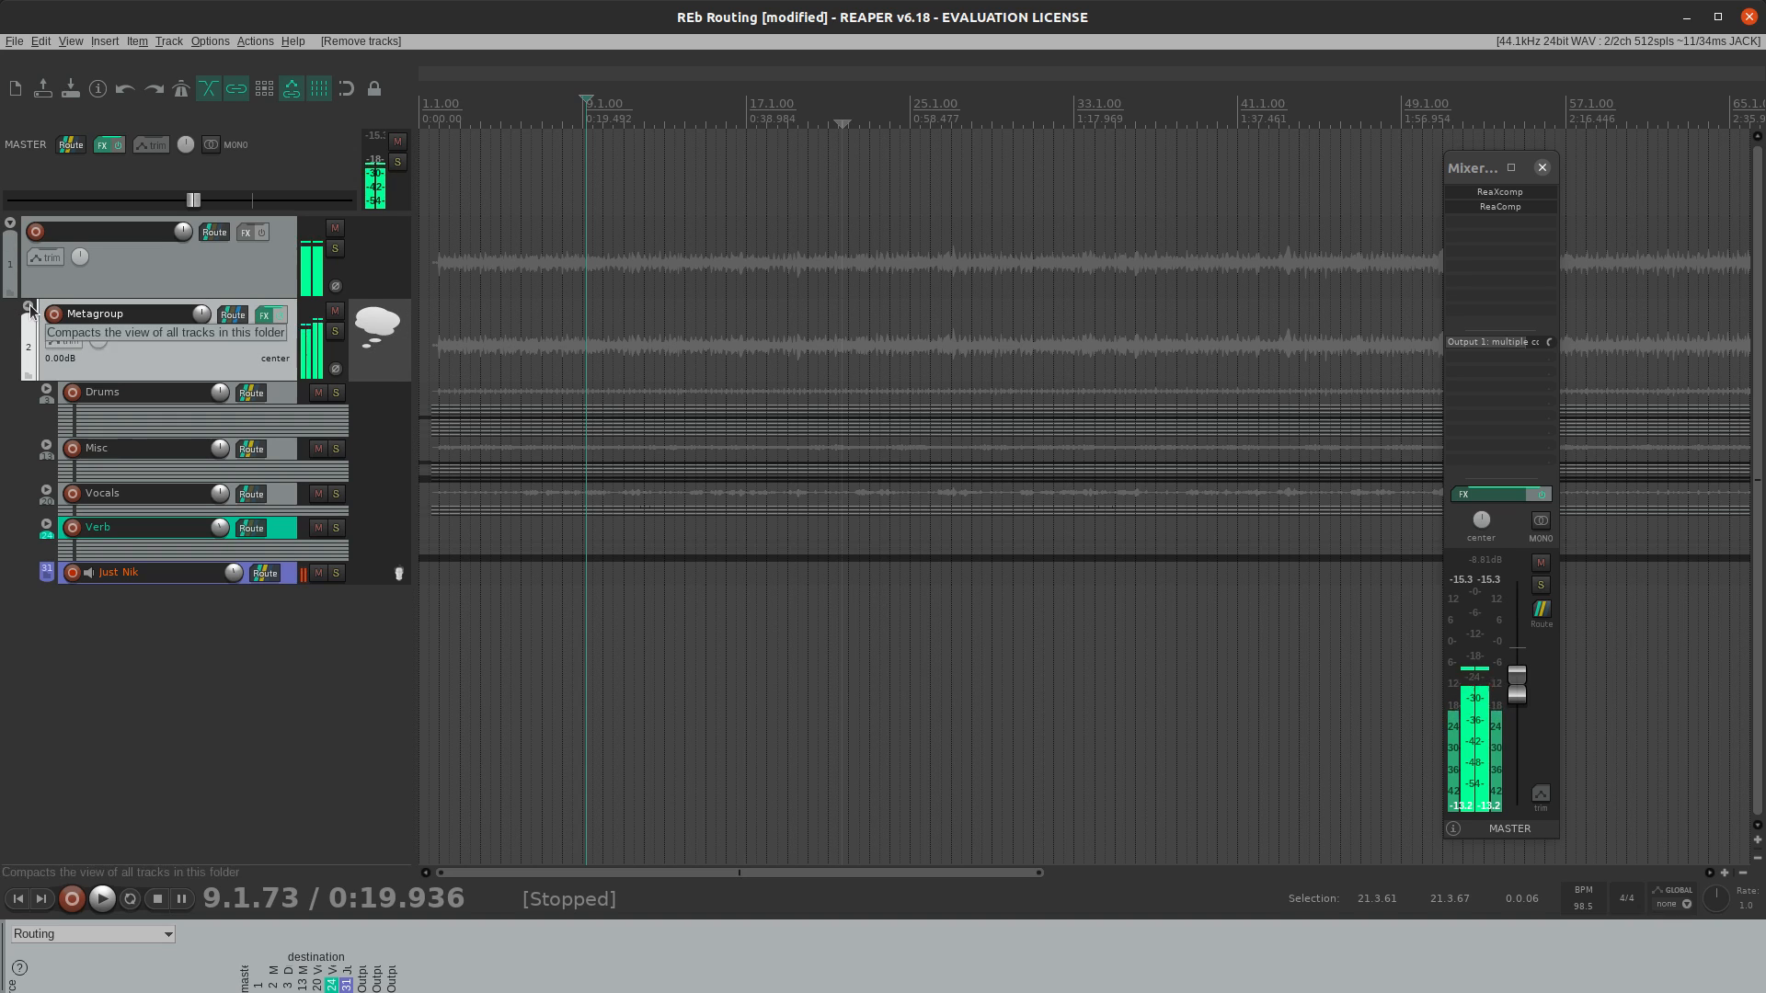
{"action": "left_click", "coordinate": [32, 338]}
{"action": "left_click", "coordinate": [31, 338]}
{"action": "scroll", "coordinate": [196, 411], "scroll_direction": "down", "scroll_amount": 2}
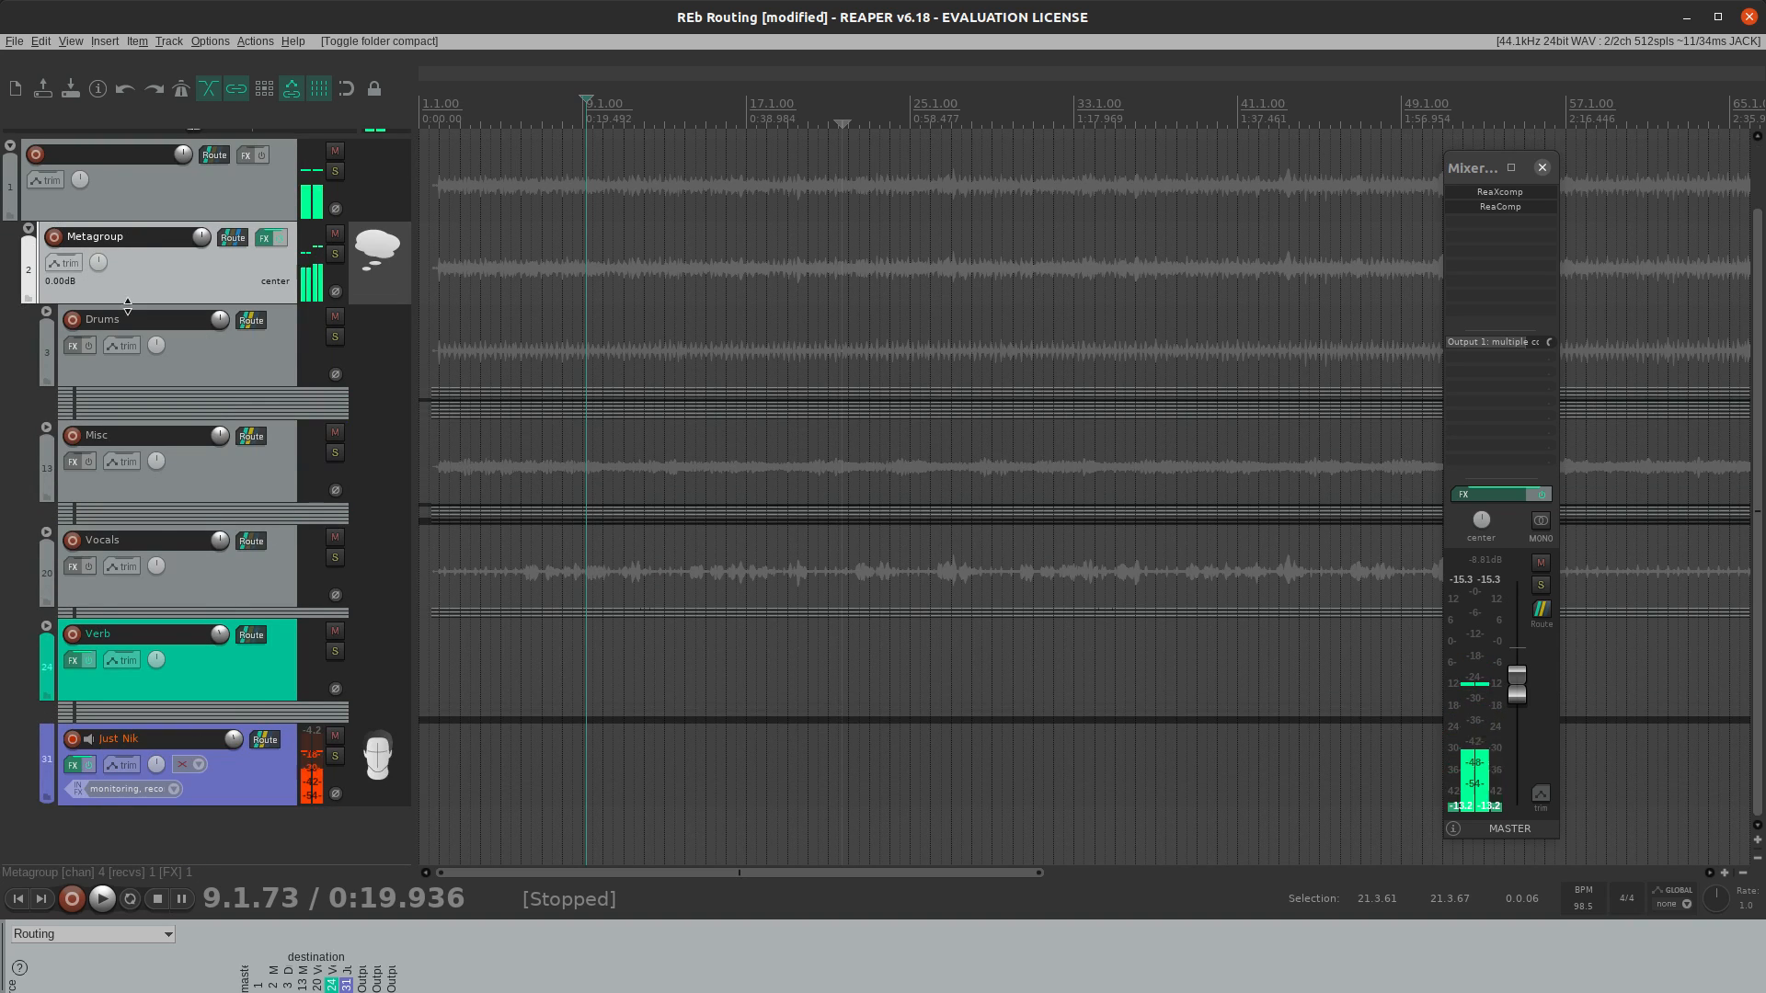
{"action": "left_click", "coordinate": [30, 237]}
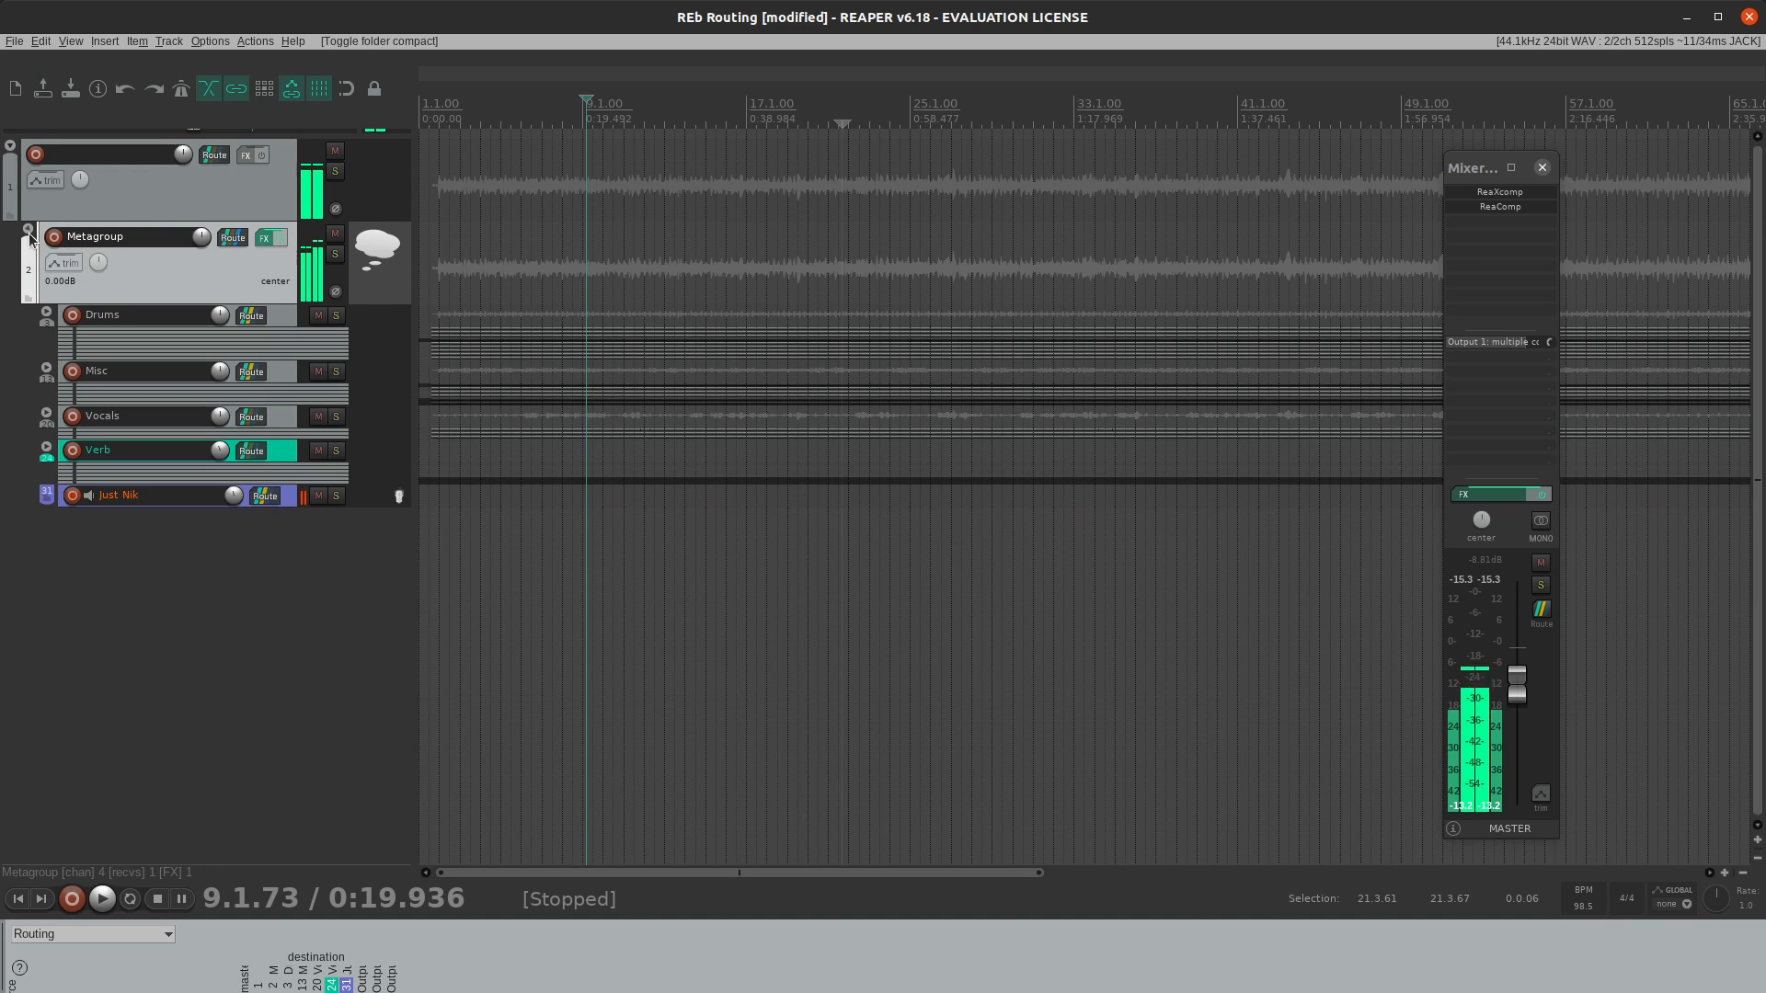
- Add an empty track at the end of the track list and delete it
{"action": "double_click", "coordinate": [127, 629]}
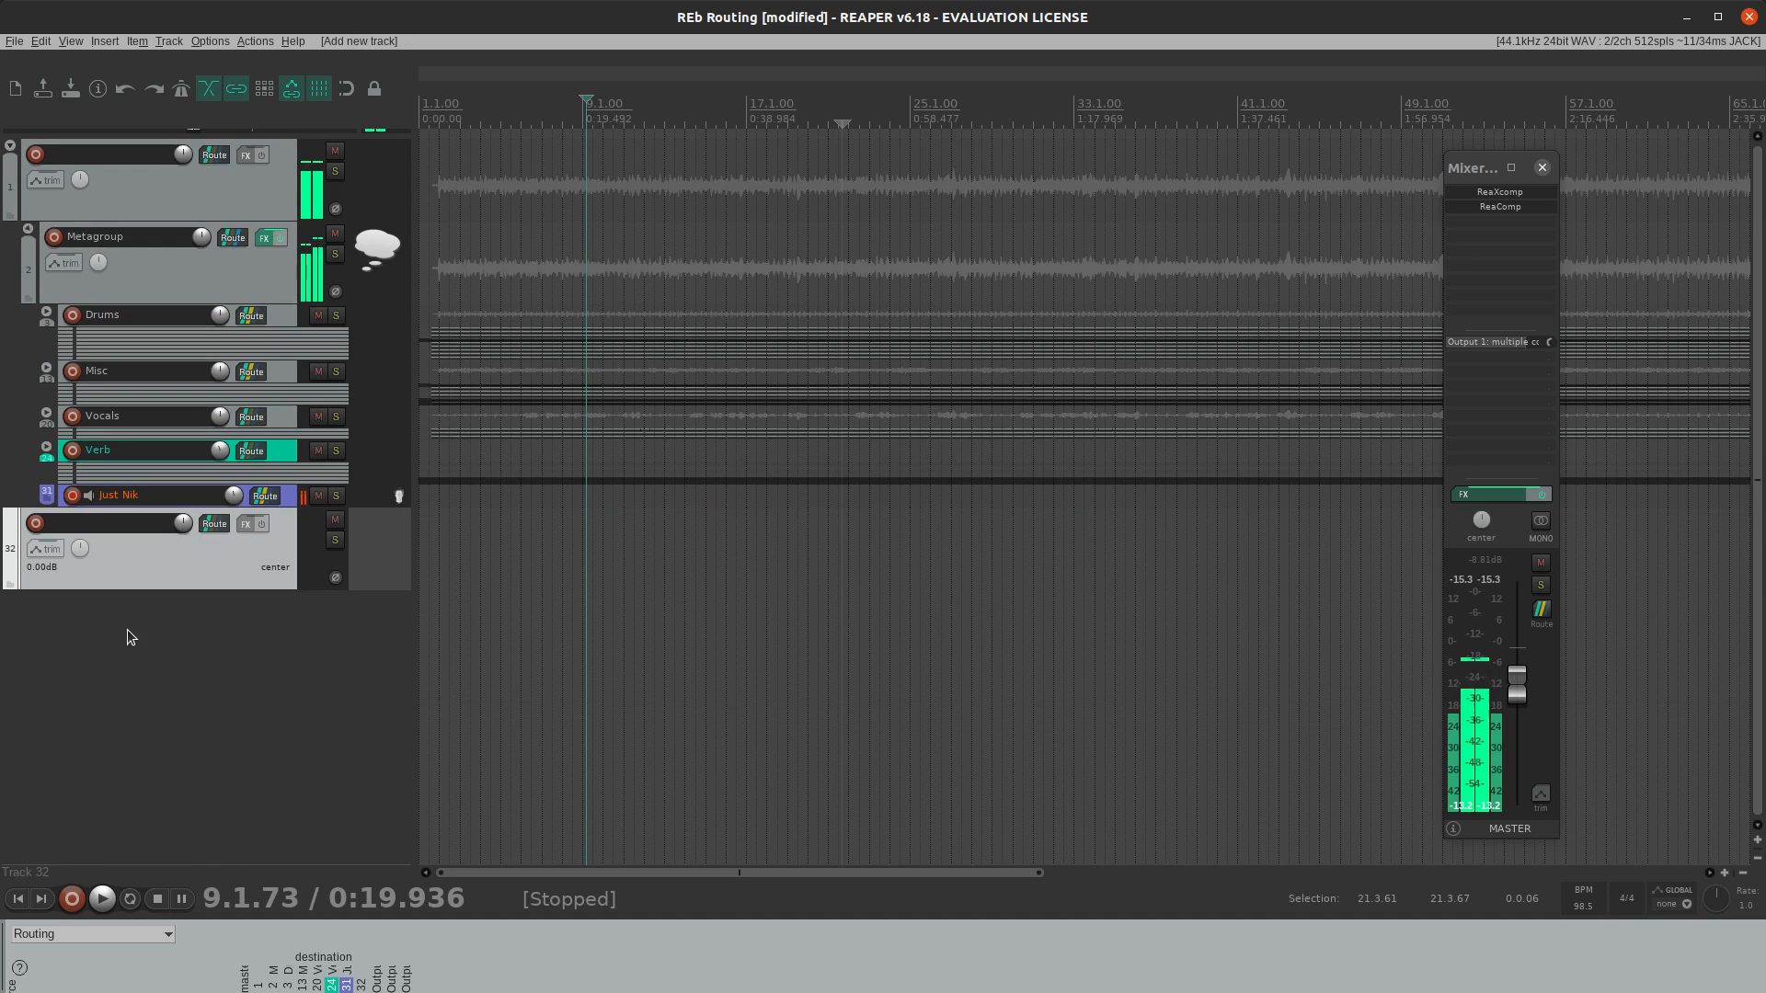
{"action": "left_click", "coordinate": [151, 574]}
{"action": "key", "text": "Delete"}
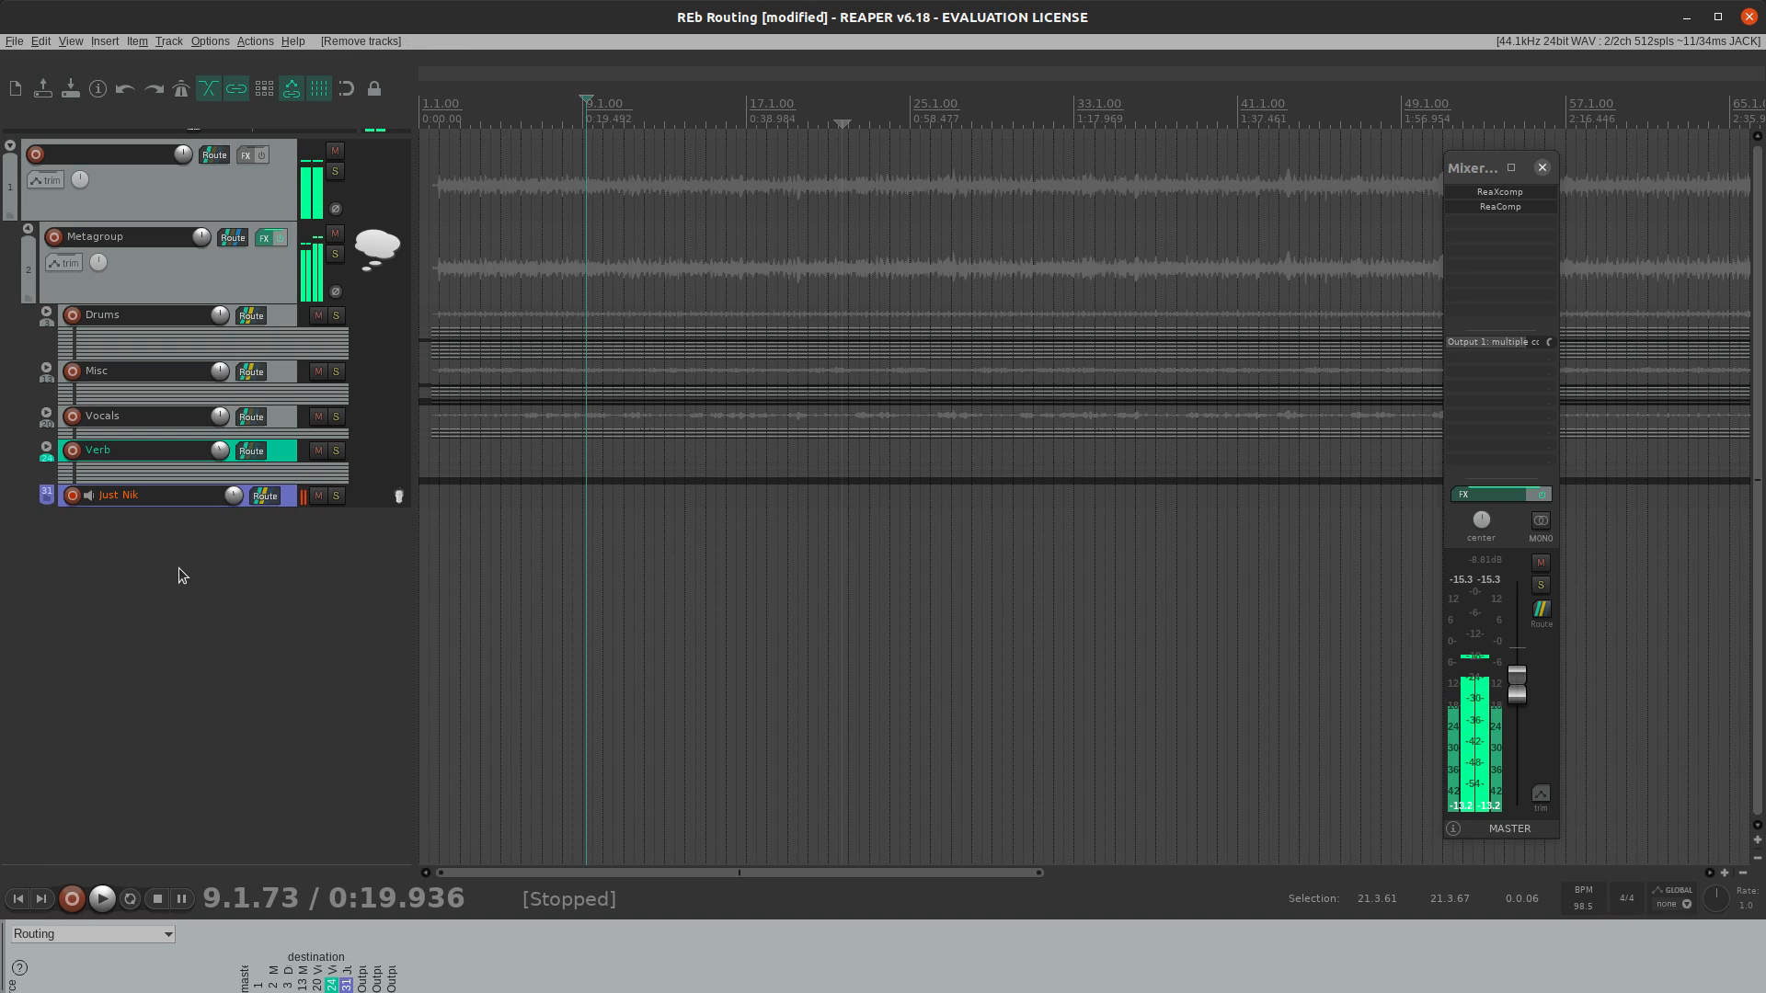
- Add three empty tracks at the end of the list and make the first the parent folder of the other two
{"action": "double_click", "coordinate": [179, 566]}
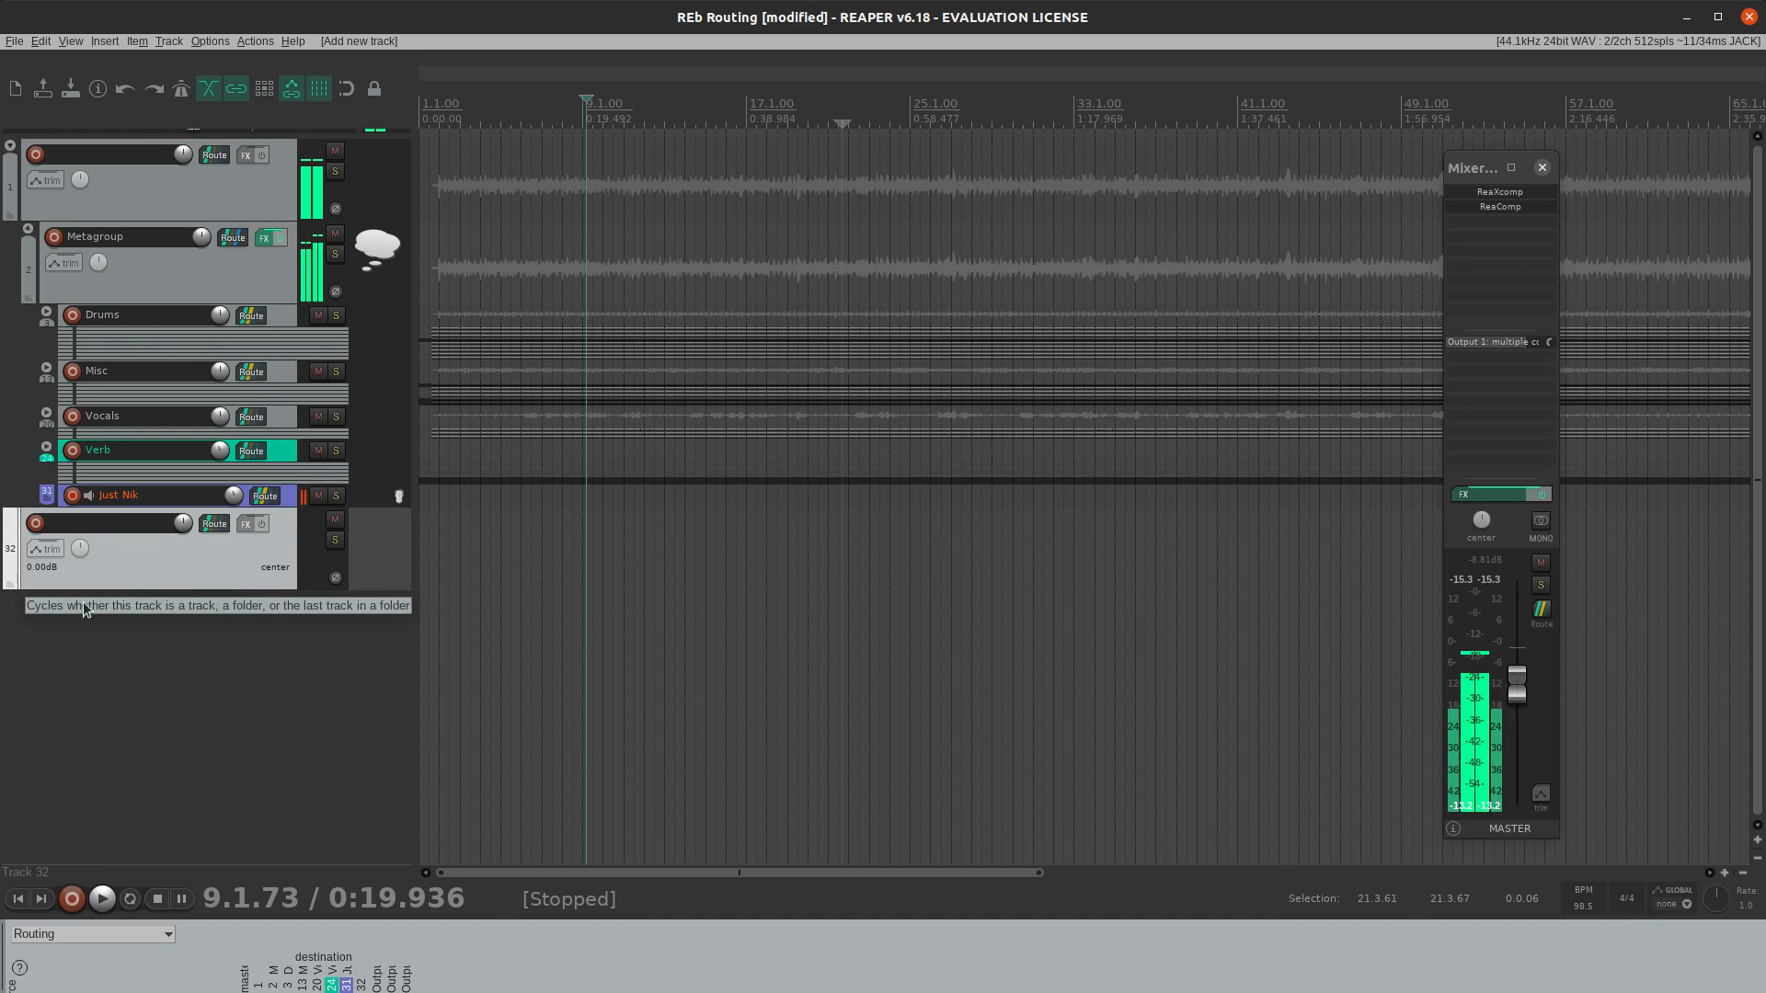
{"action": "double_click", "coordinate": [224, 640]}
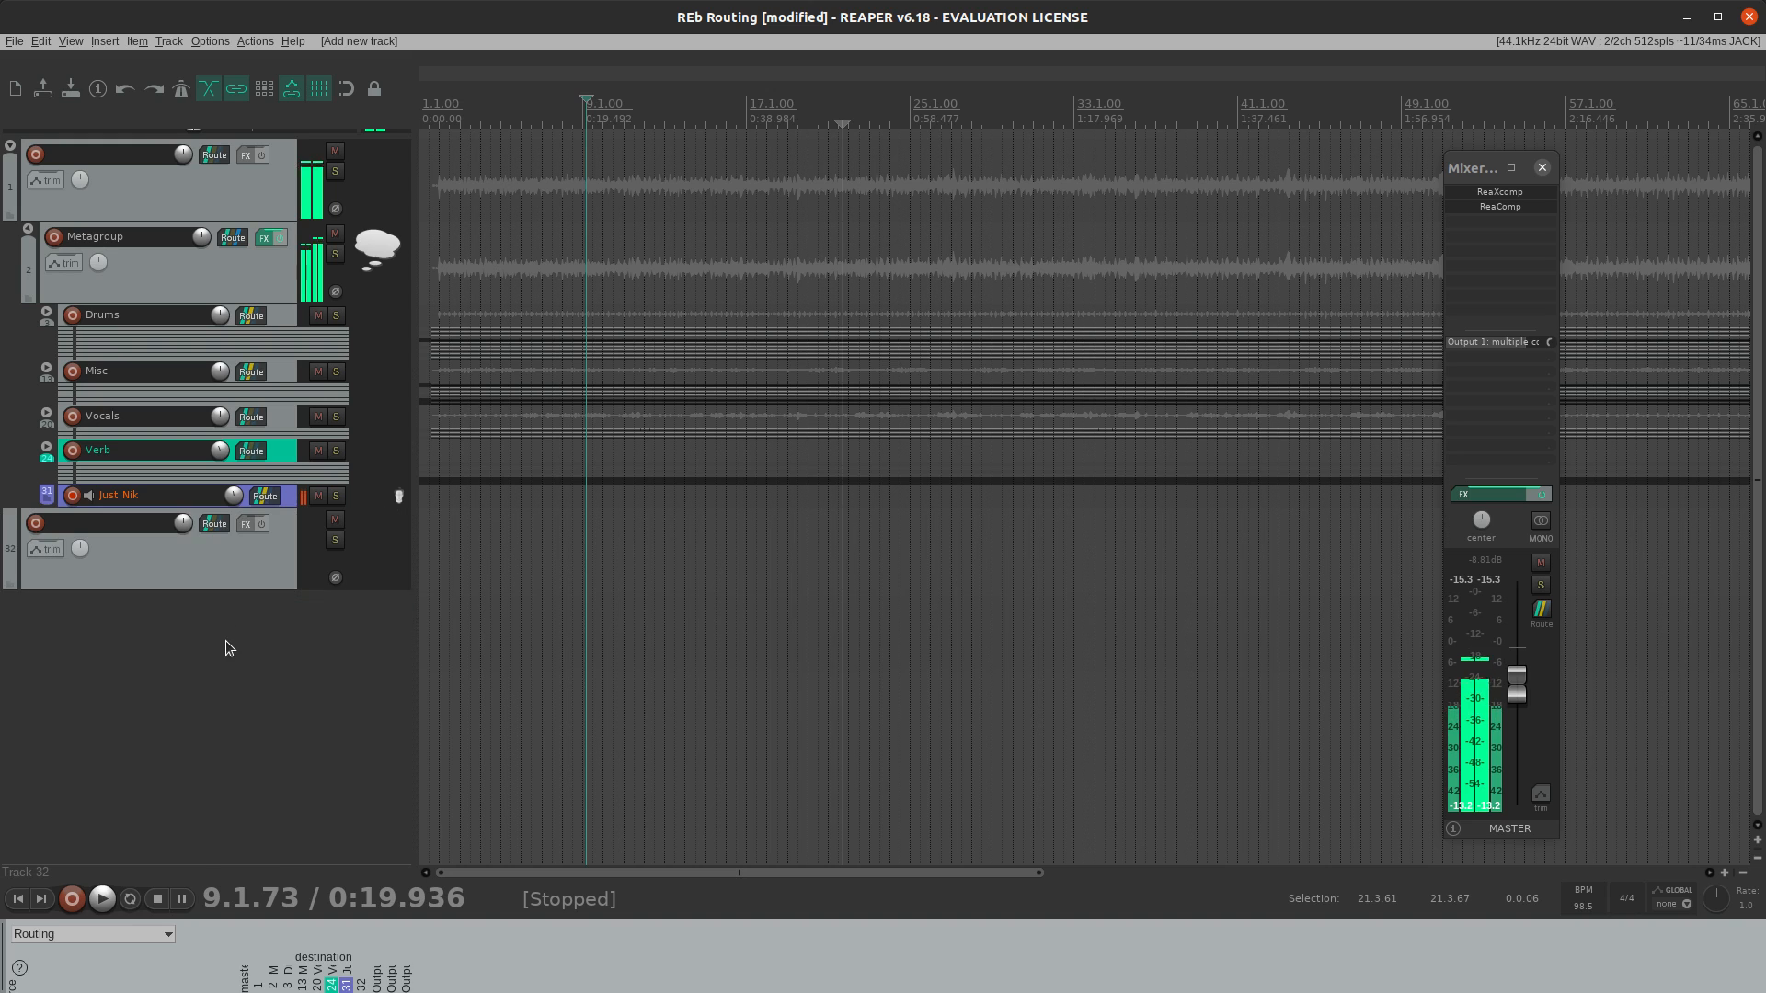
{"action": "double_click", "coordinate": [215, 712]}
{"action": "left_click", "coordinate": [11, 585]}
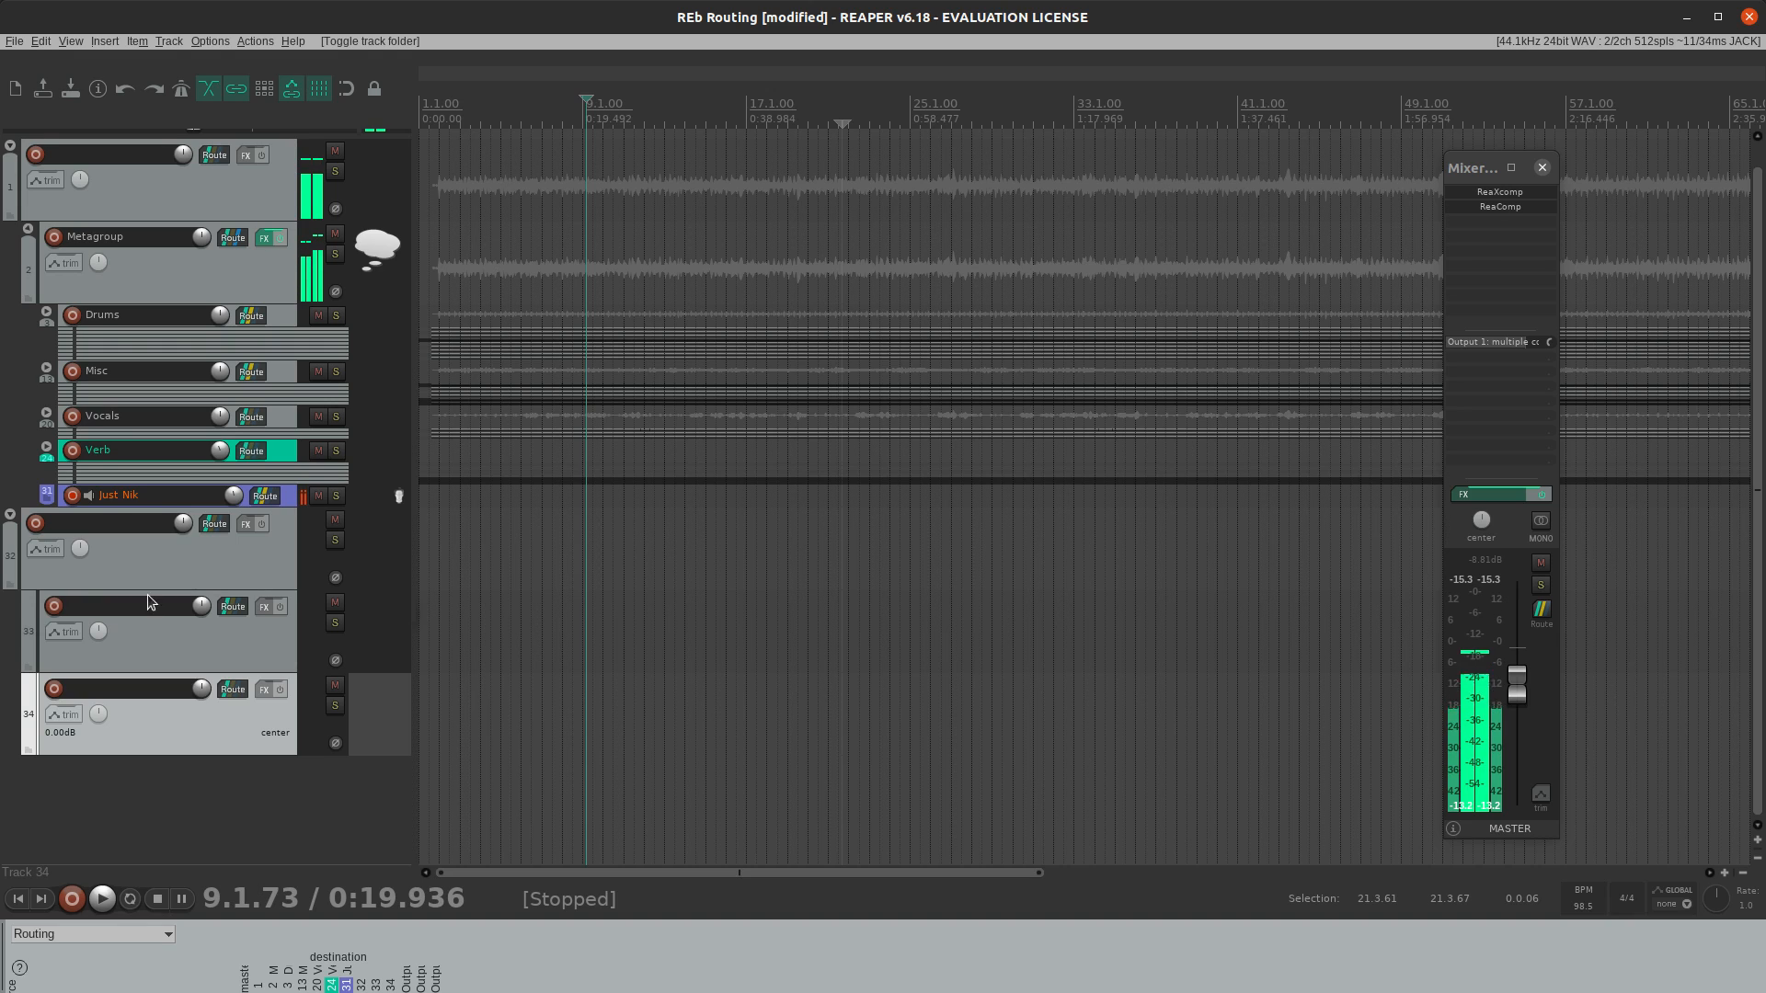
- Delete the new unnamed folder track together with its two child tracks
{"action": "left_click", "coordinate": [147, 557]}
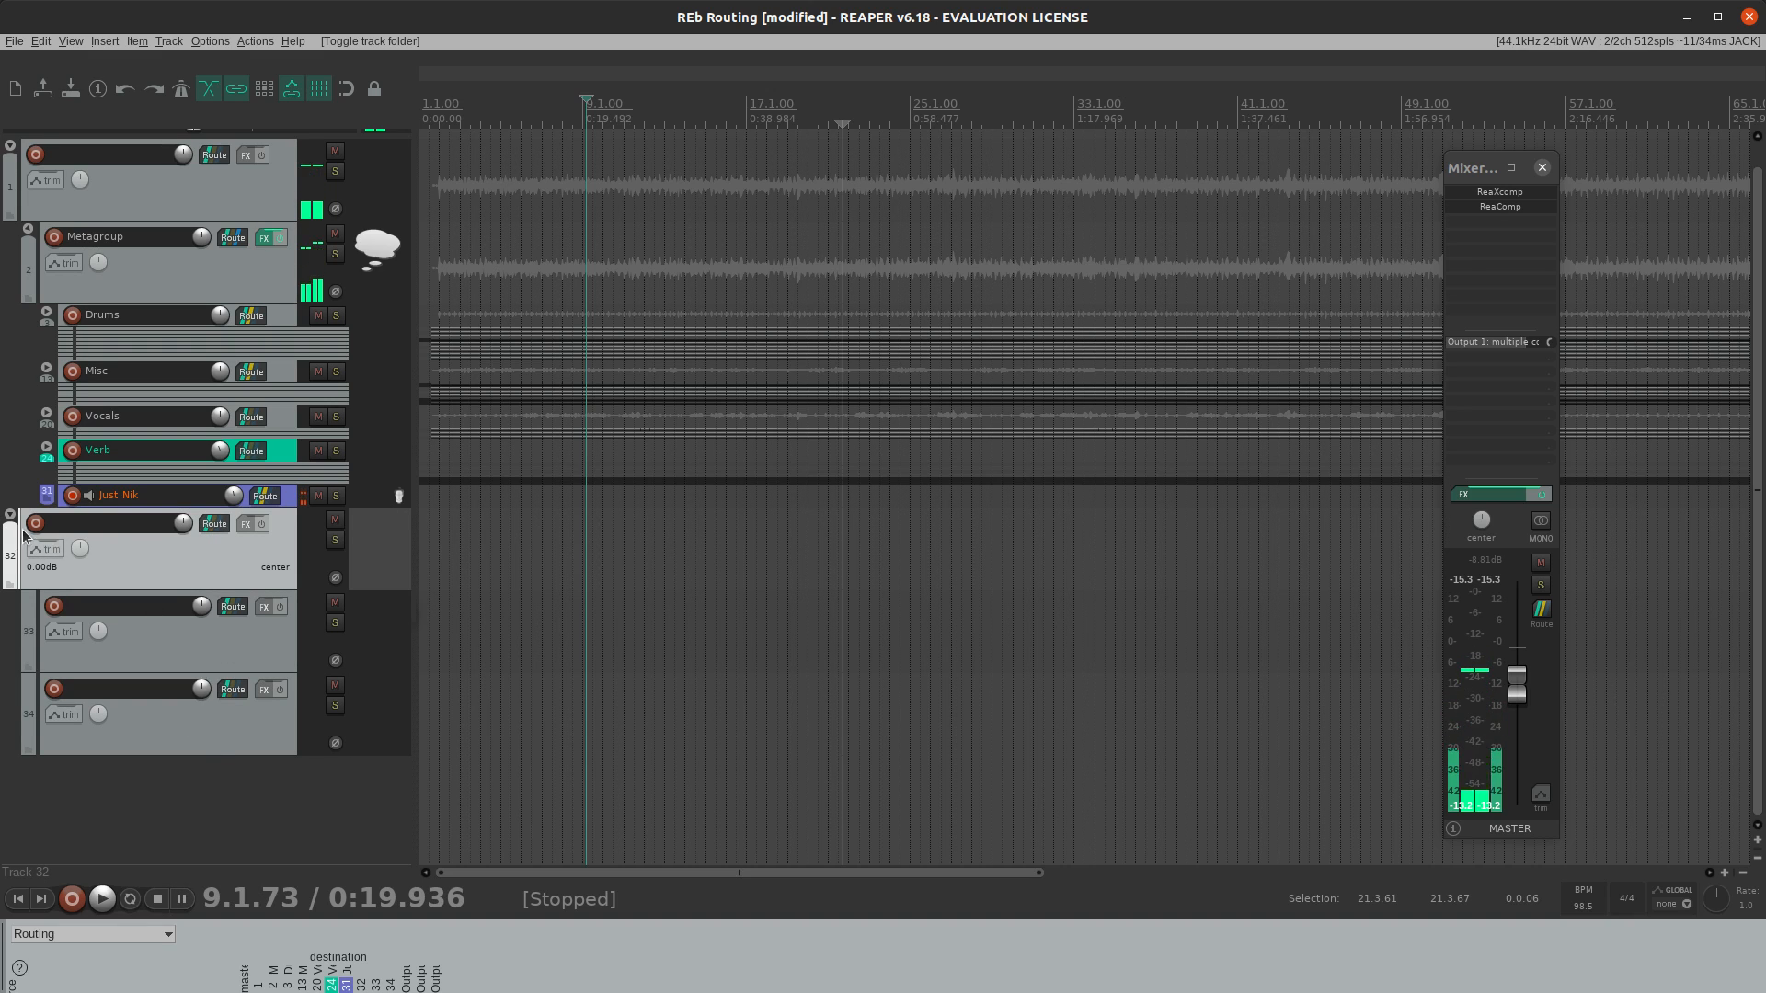
{"action": "double_click", "coordinate": [107, 525]}
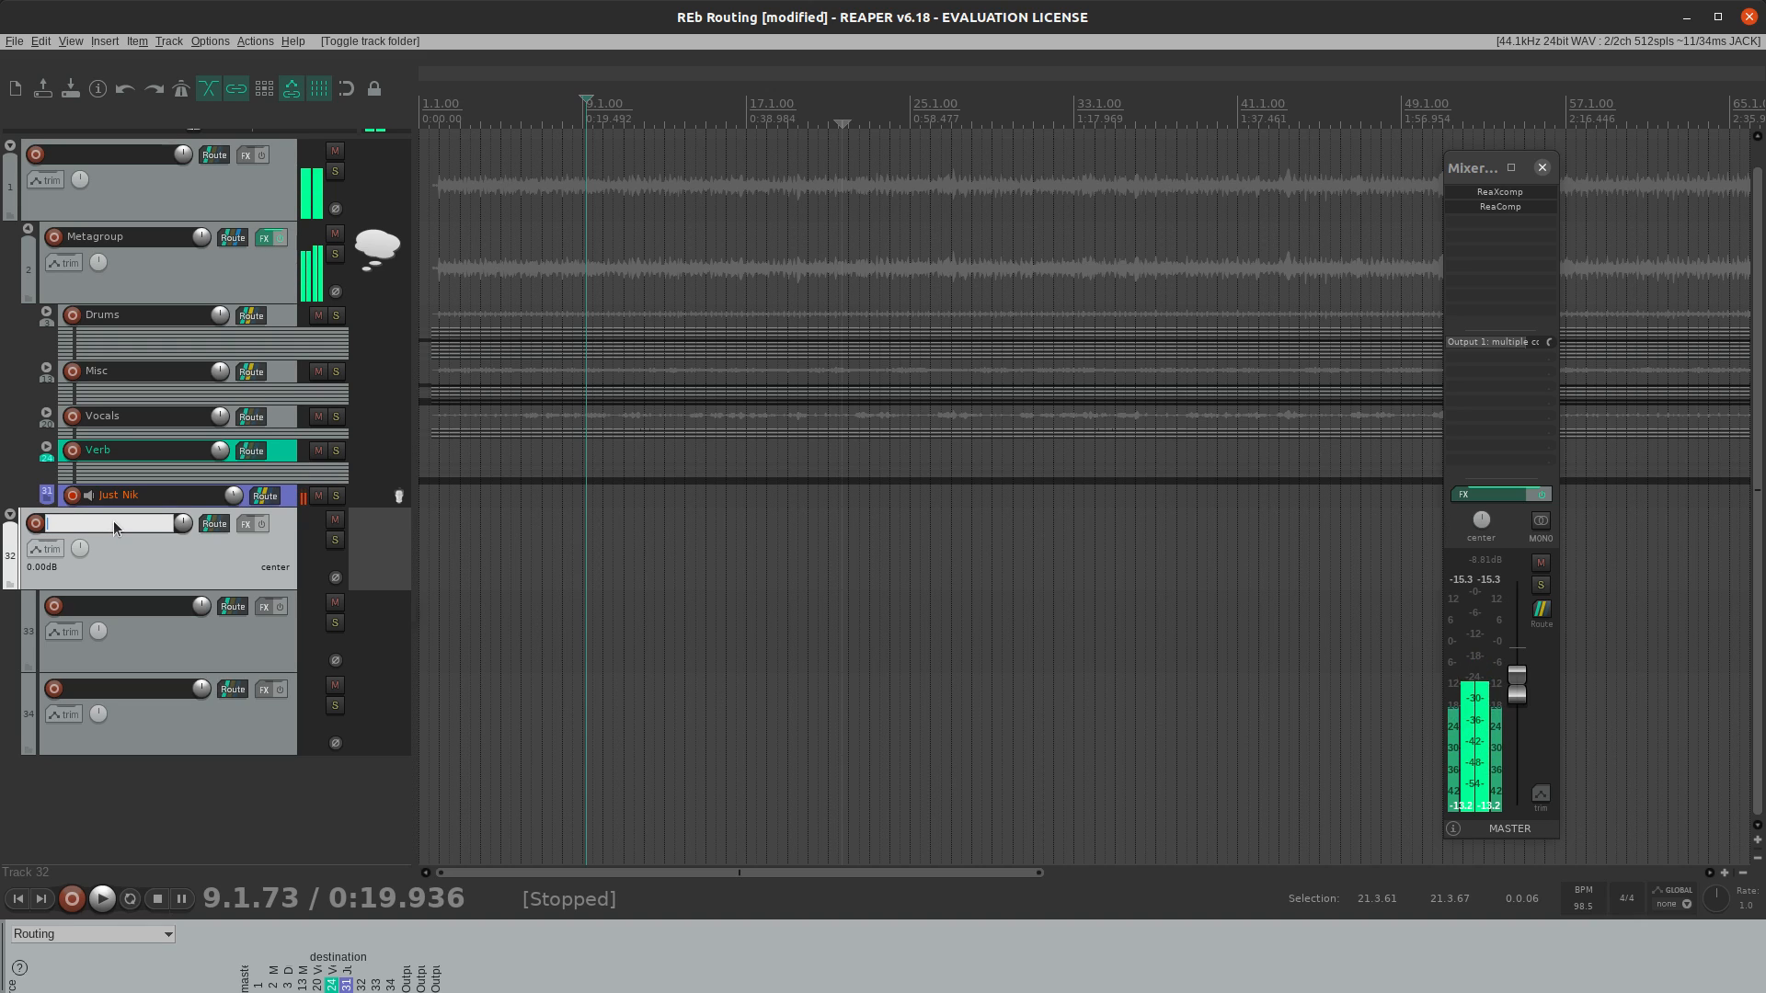
{"action": "left_click", "coordinate": [148, 568]}
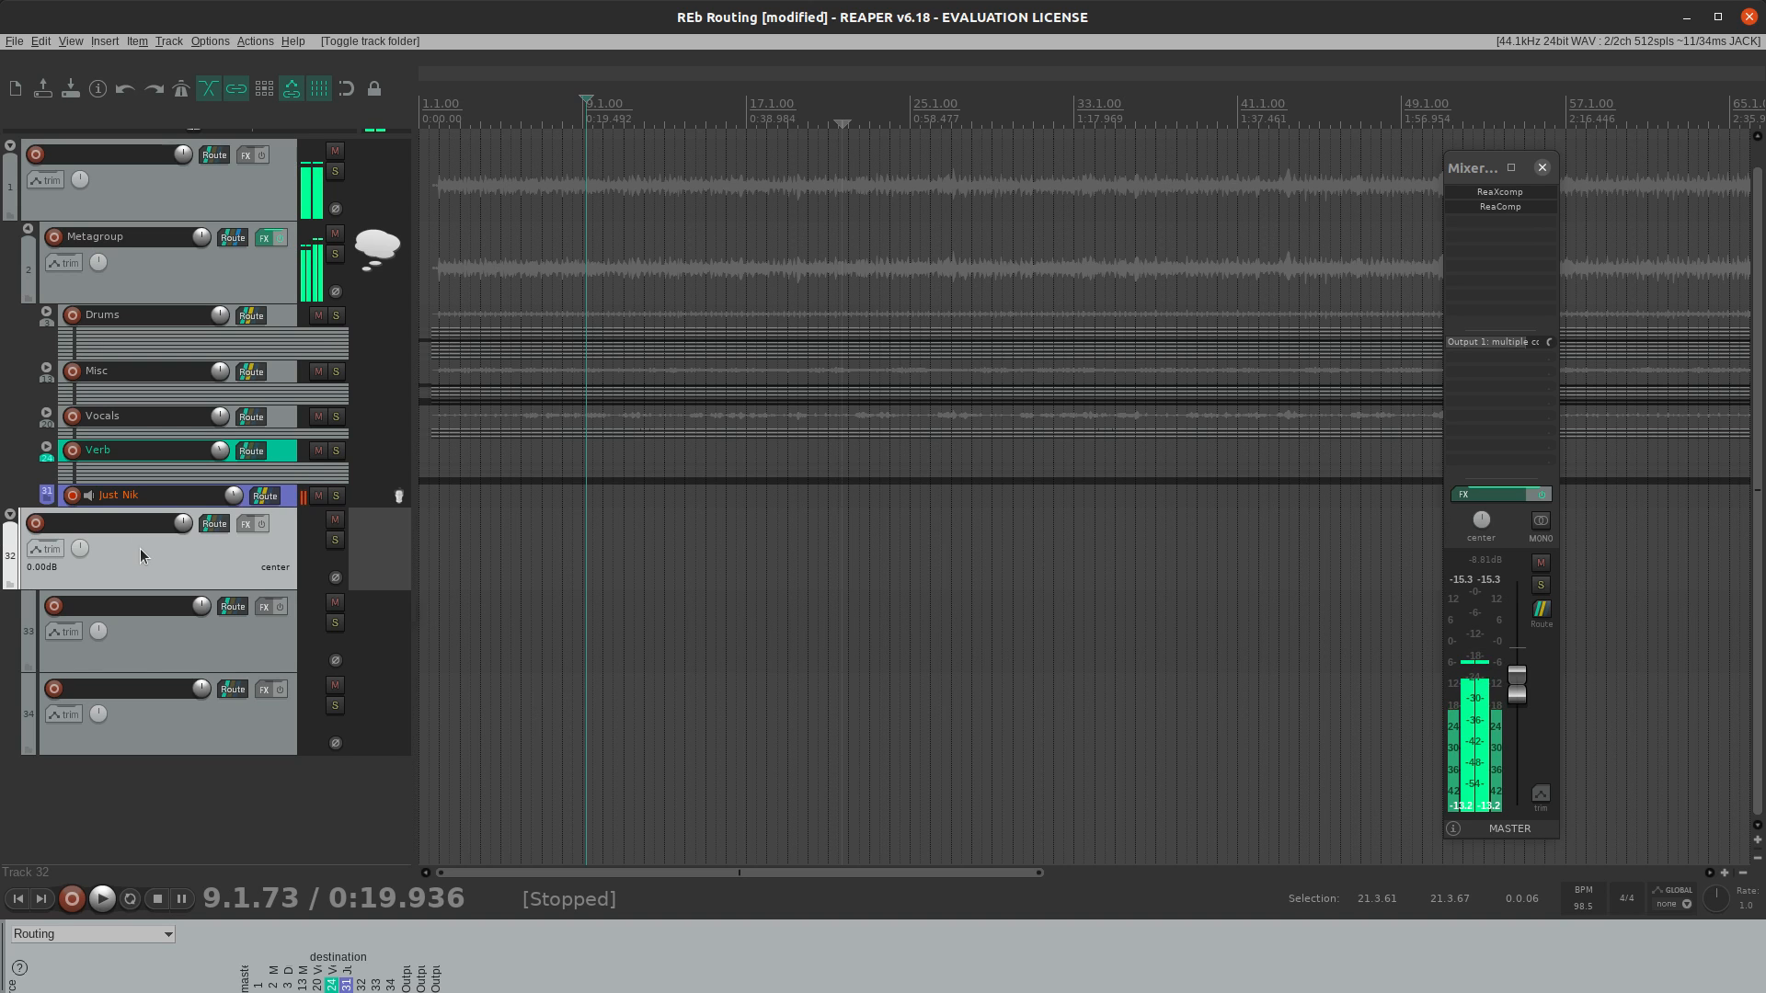
{"action": "key", "text": "Delete"}
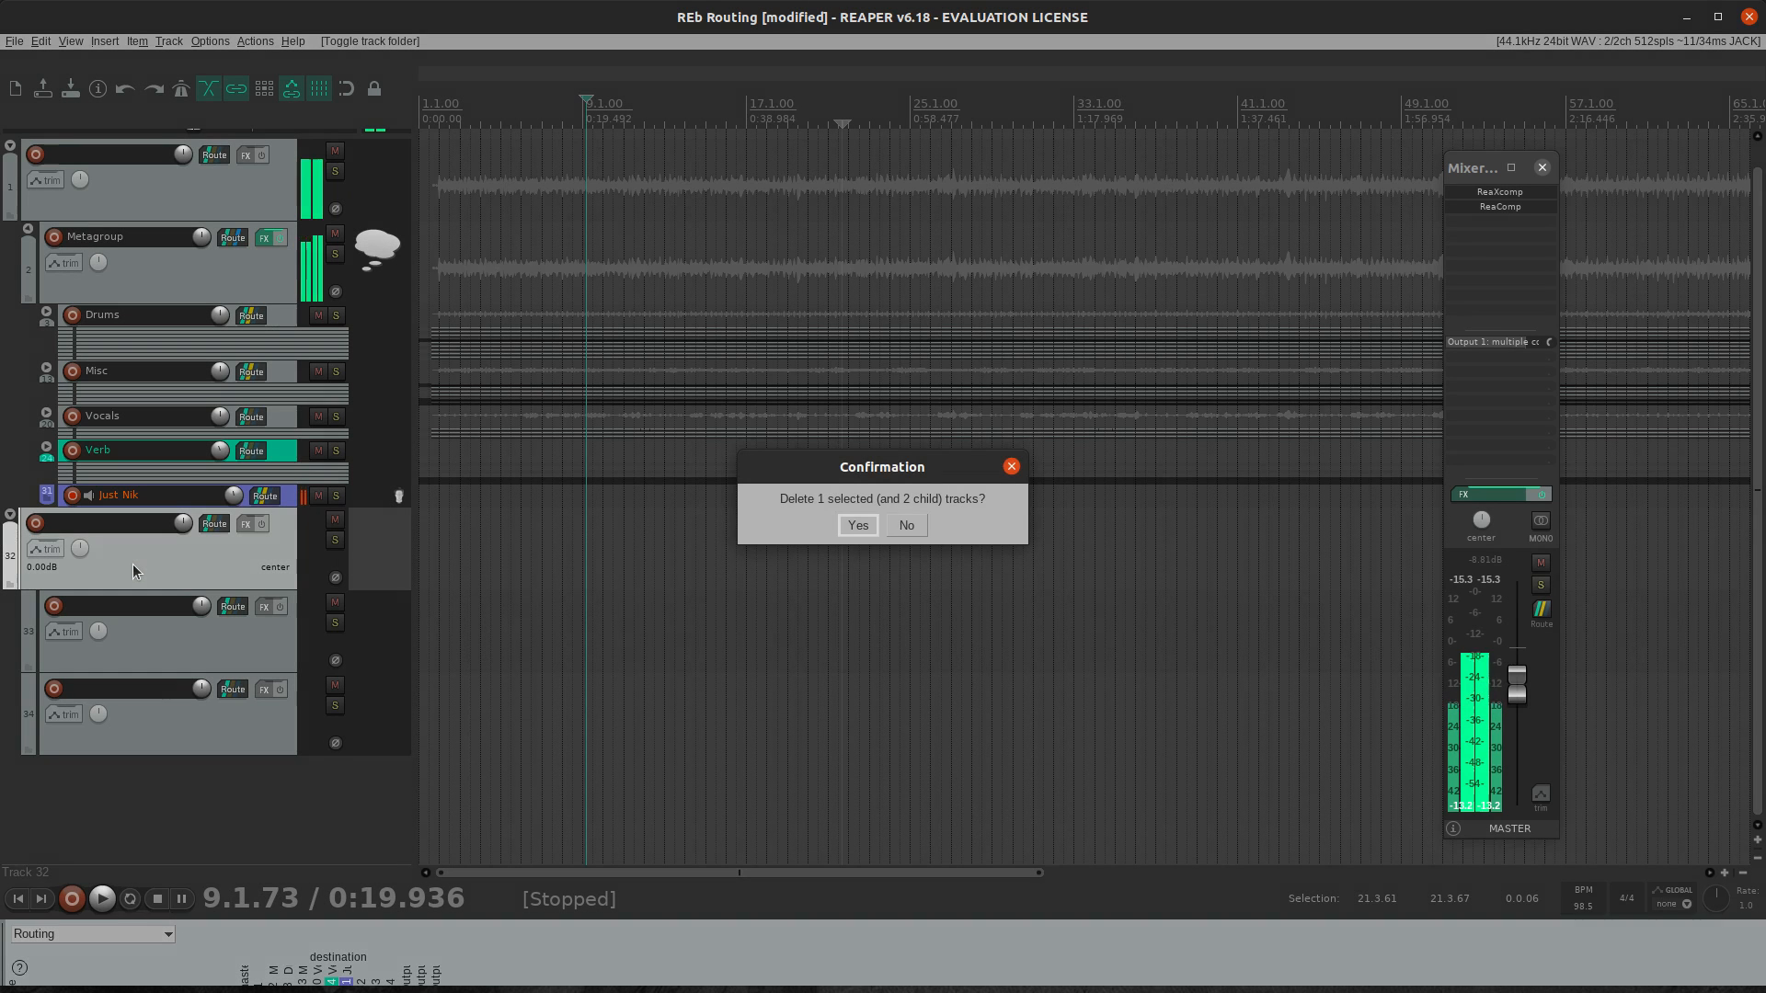
{"action": "left_click", "coordinate": [858, 525]}
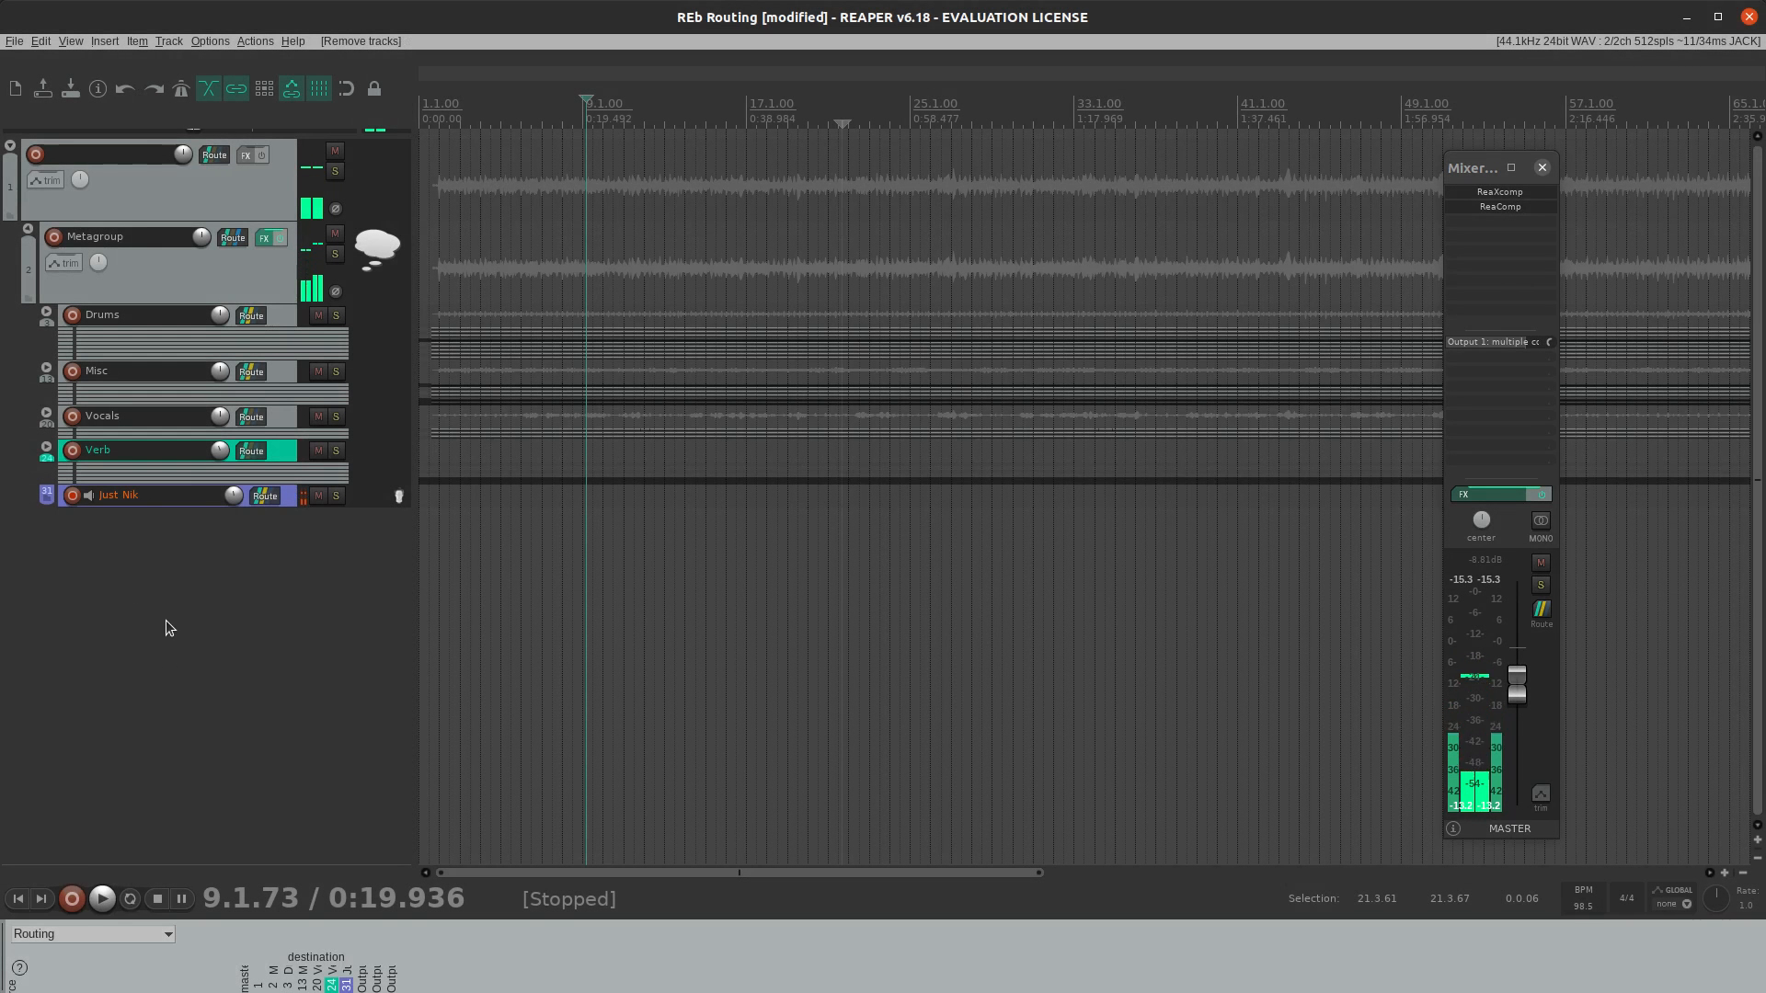
- Show Metagroup's child tracks at full height and expand the Verb folder to reveal its individual reverb tracks
{"action": "key", "text": "ctrl+alt+m"}
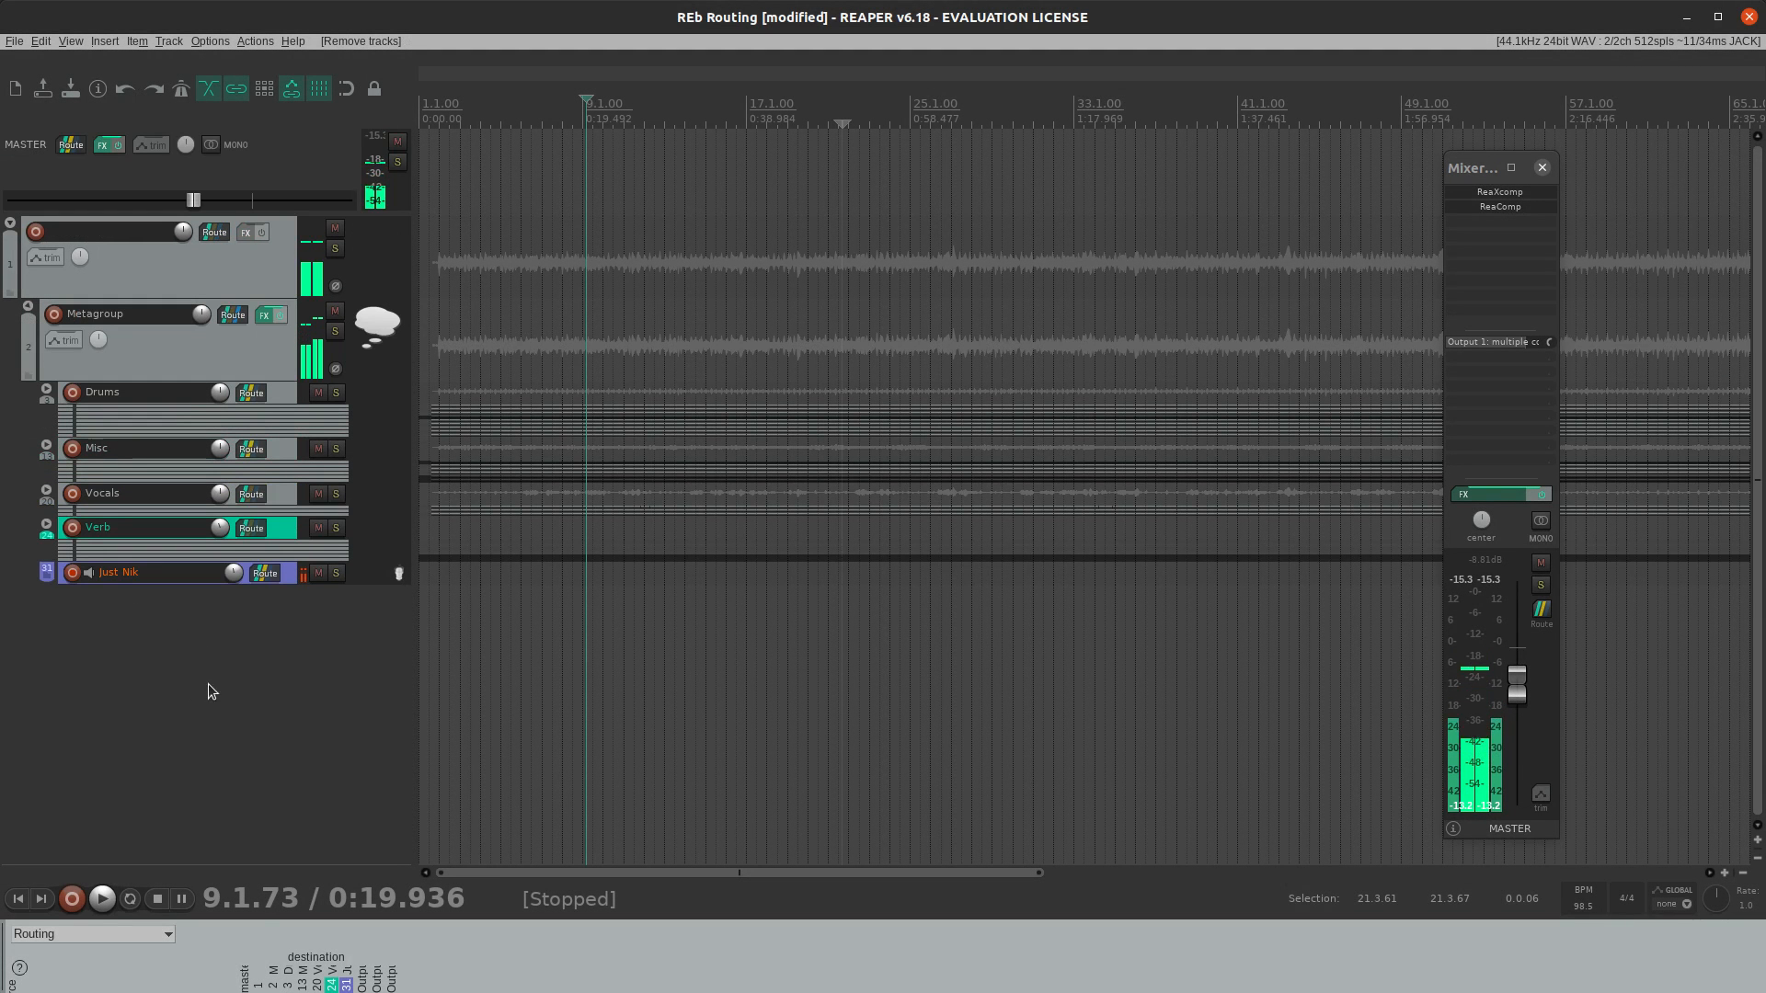
{"action": "left_click", "coordinate": [581, 108]}
{"action": "left_click", "coordinate": [197, 350]}
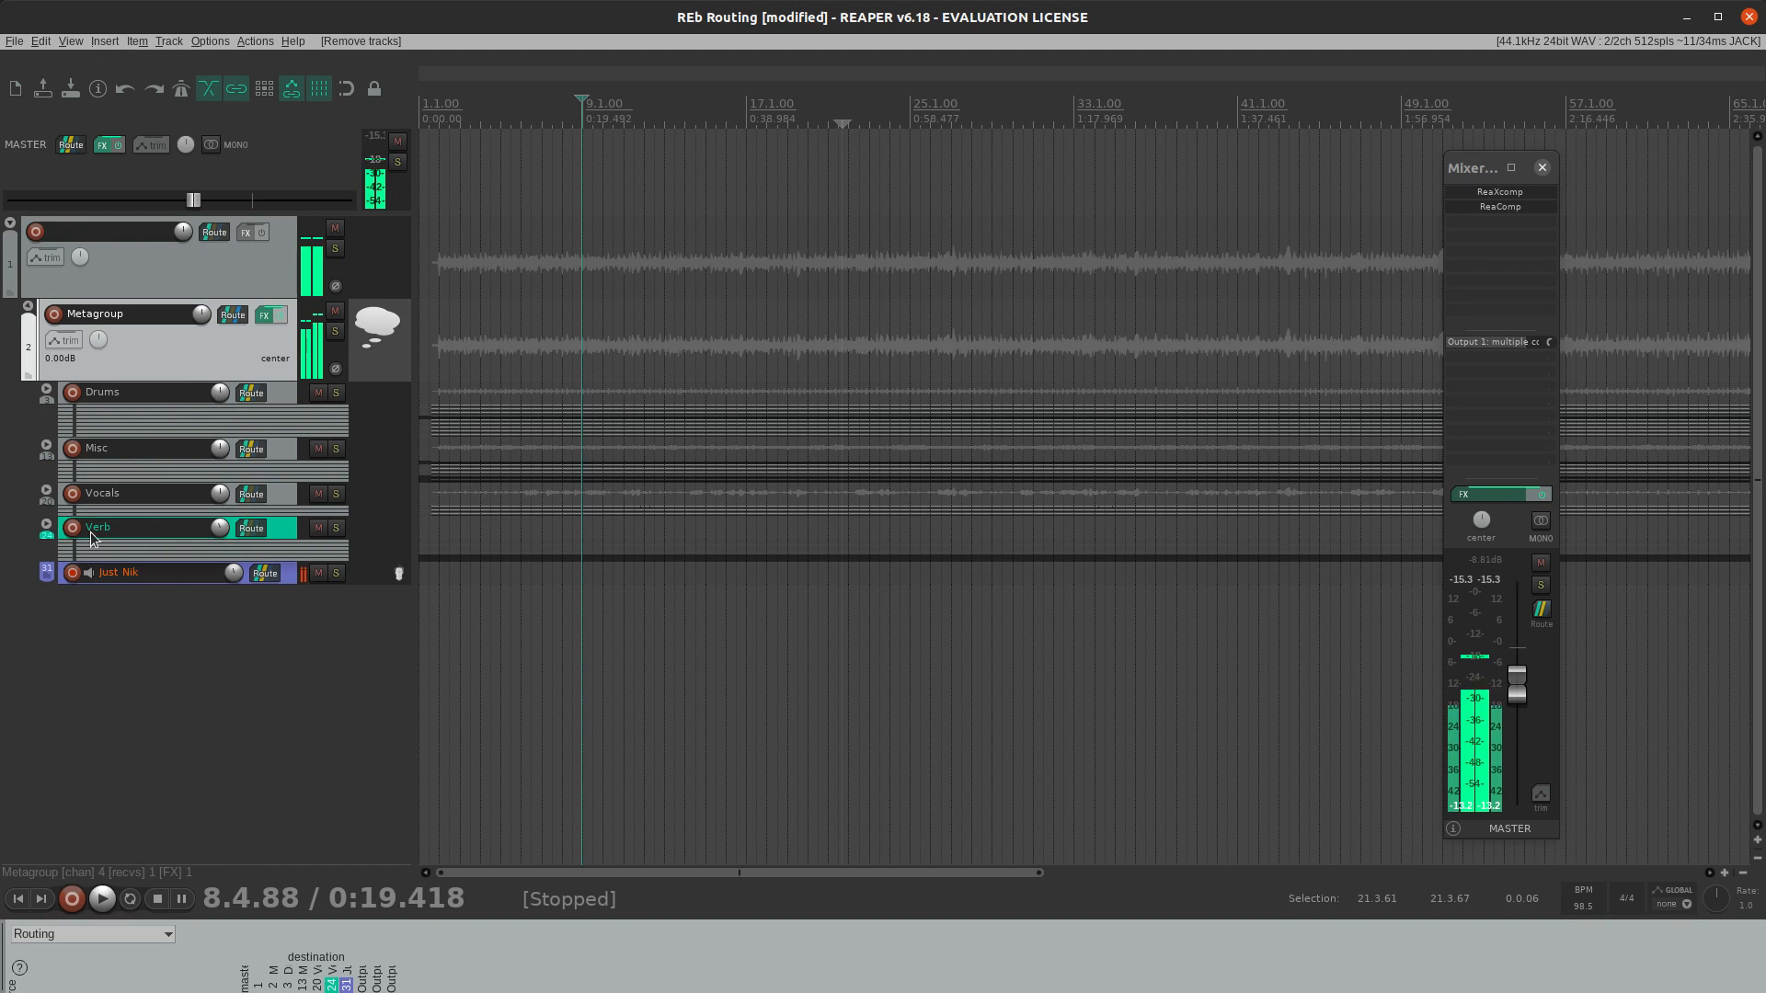
{"action": "left_click", "coordinate": [280, 525]}
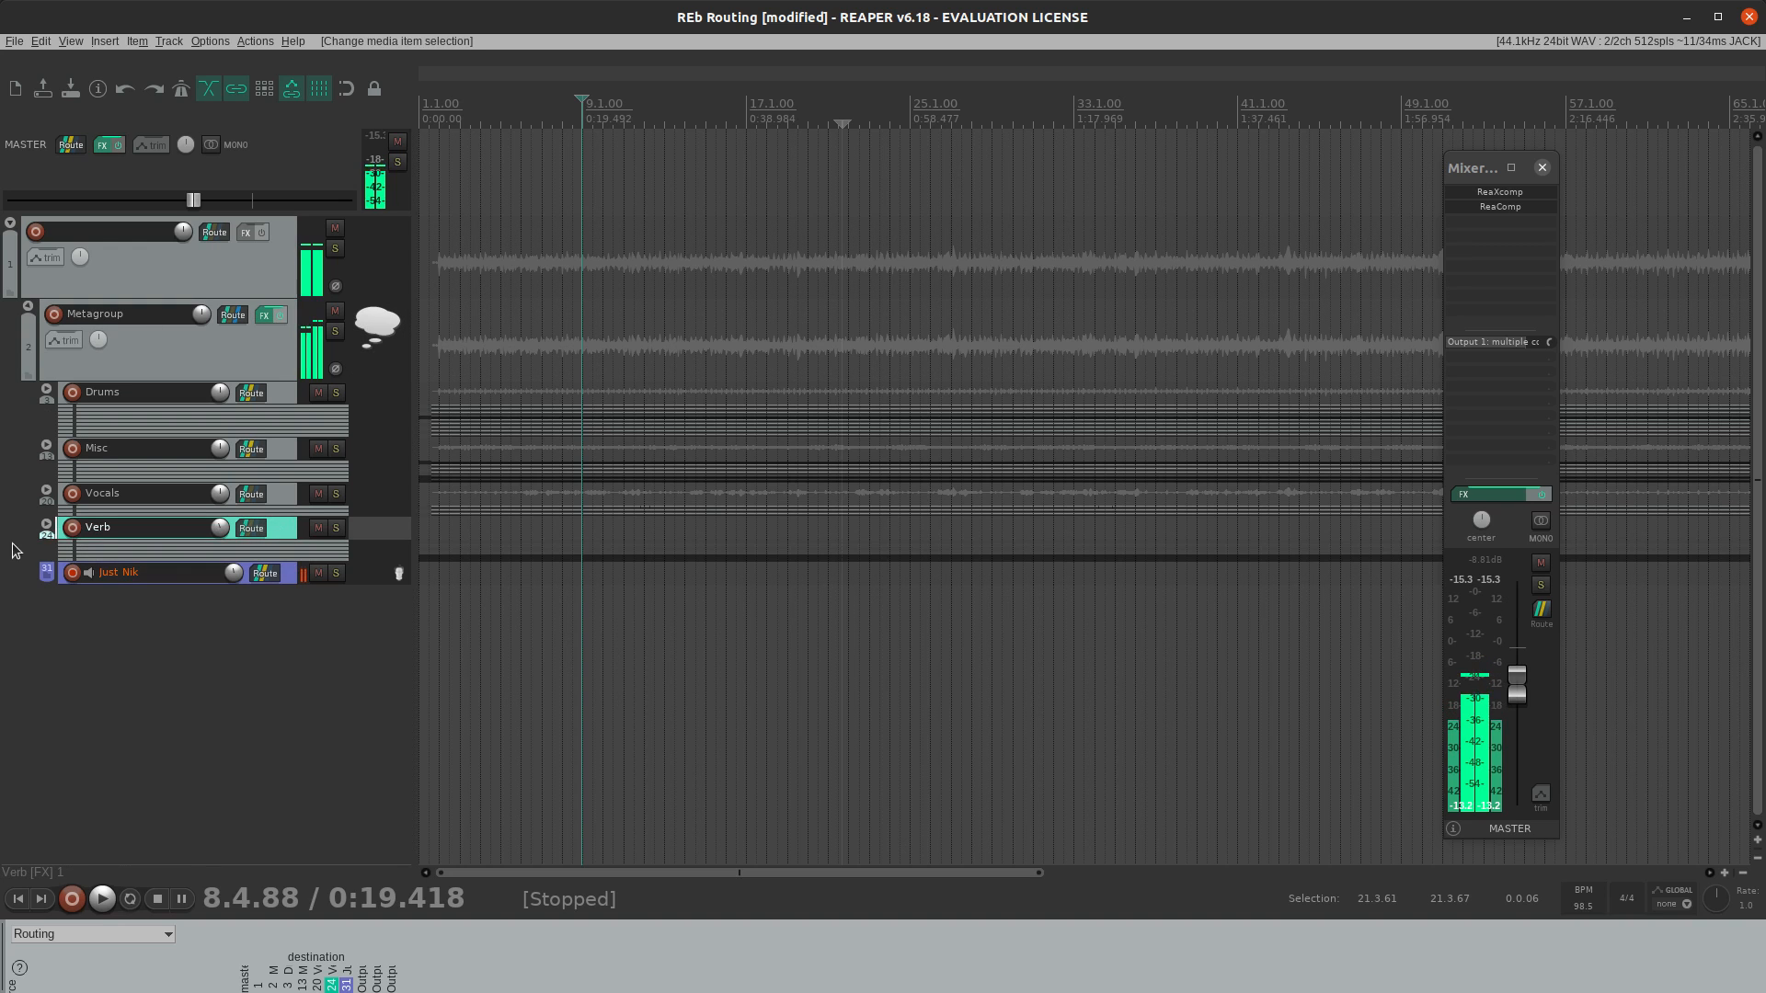
{"action": "left_click", "coordinate": [29, 307]}
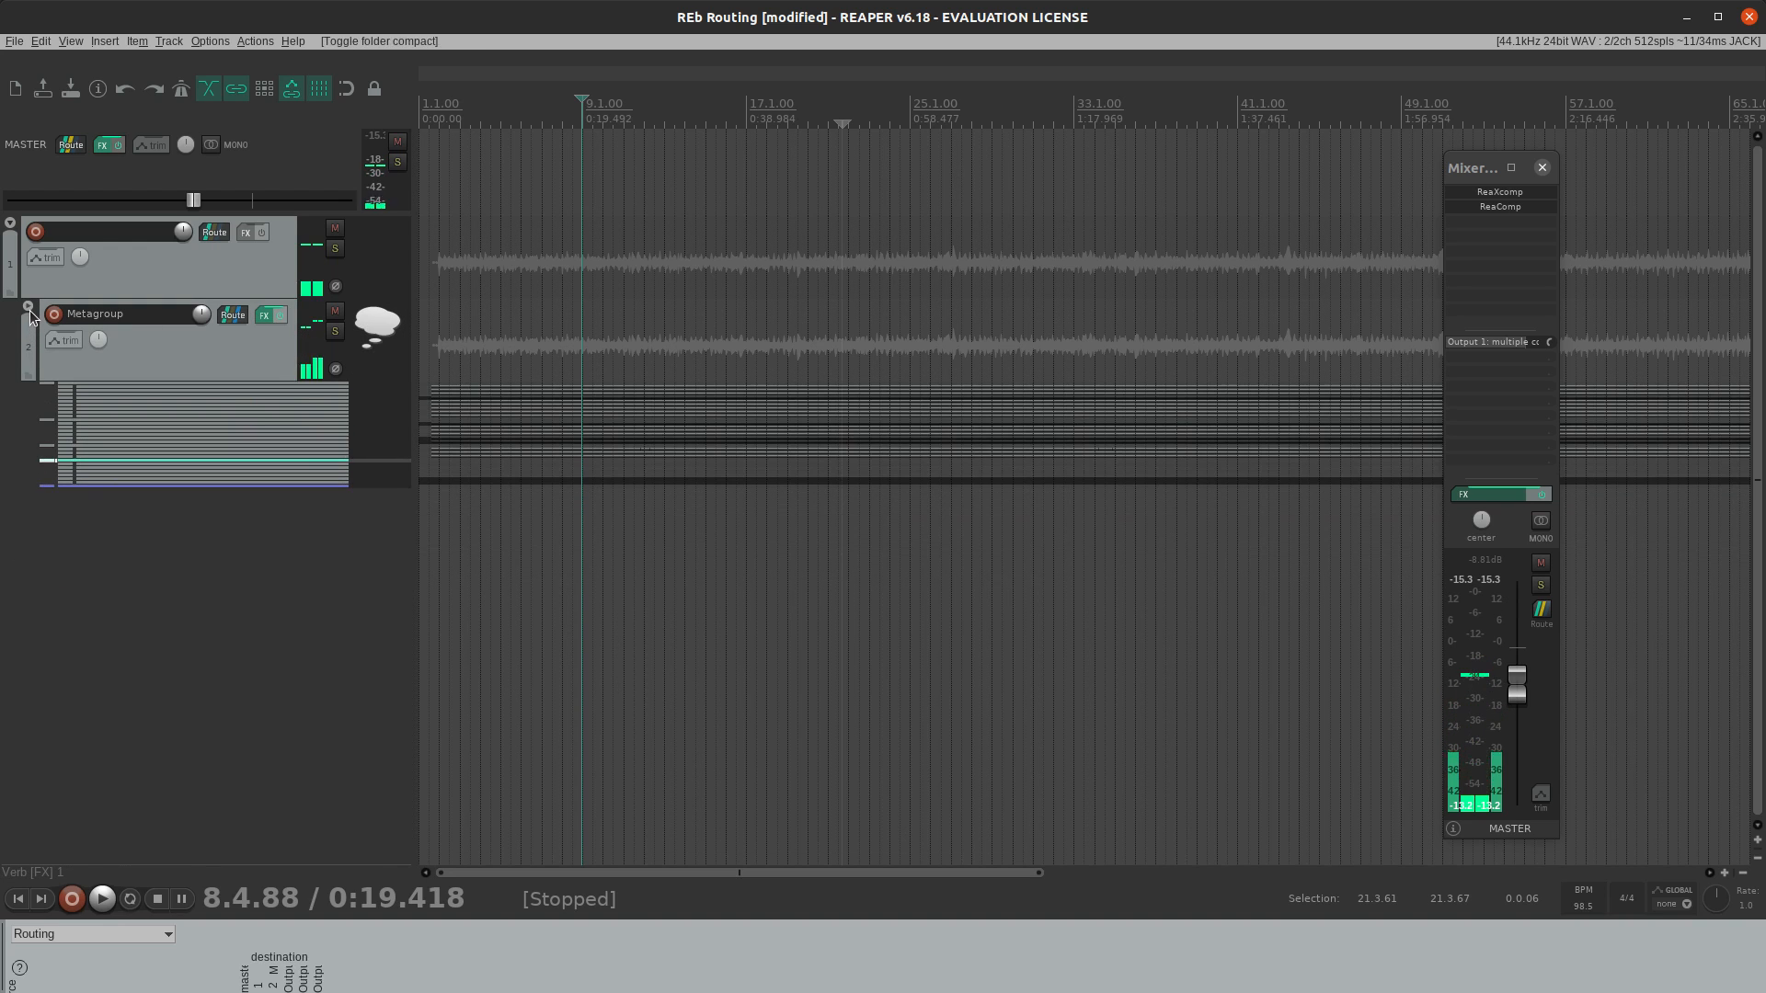
{"action": "scroll", "coordinate": [269, 531], "scroll_direction": "down", "scroll_amount": 1}
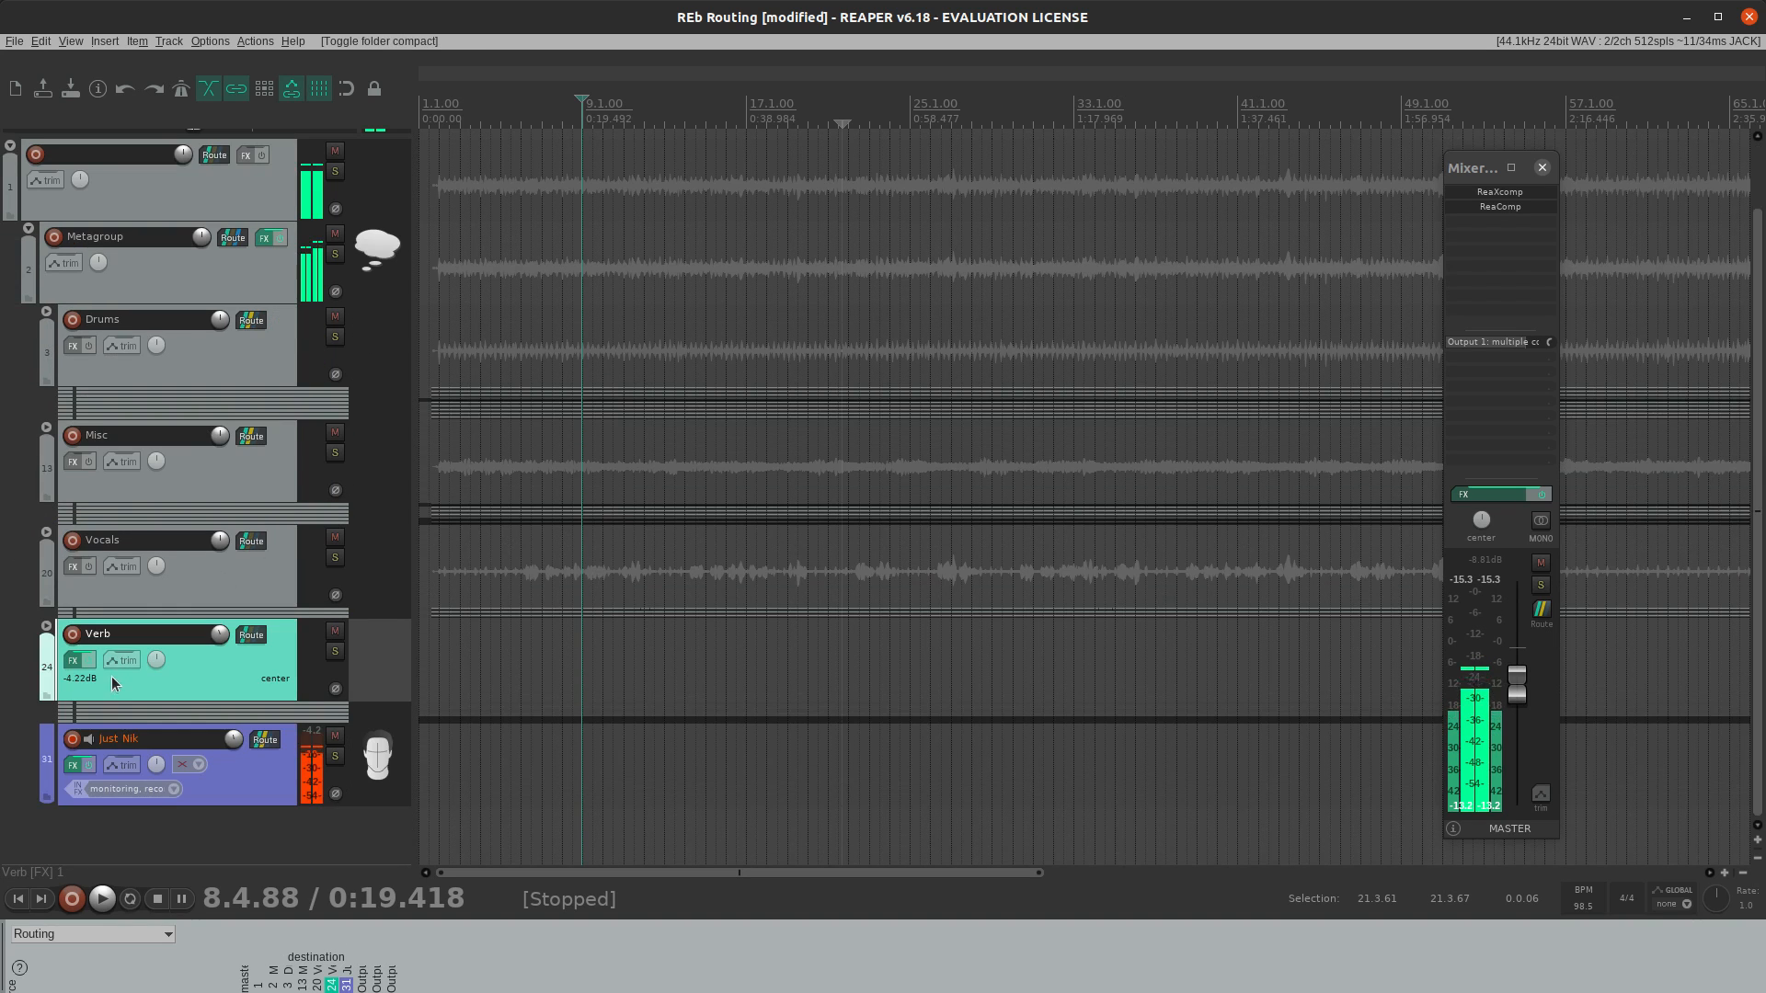
{"action": "left_click", "coordinate": [46, 626]}
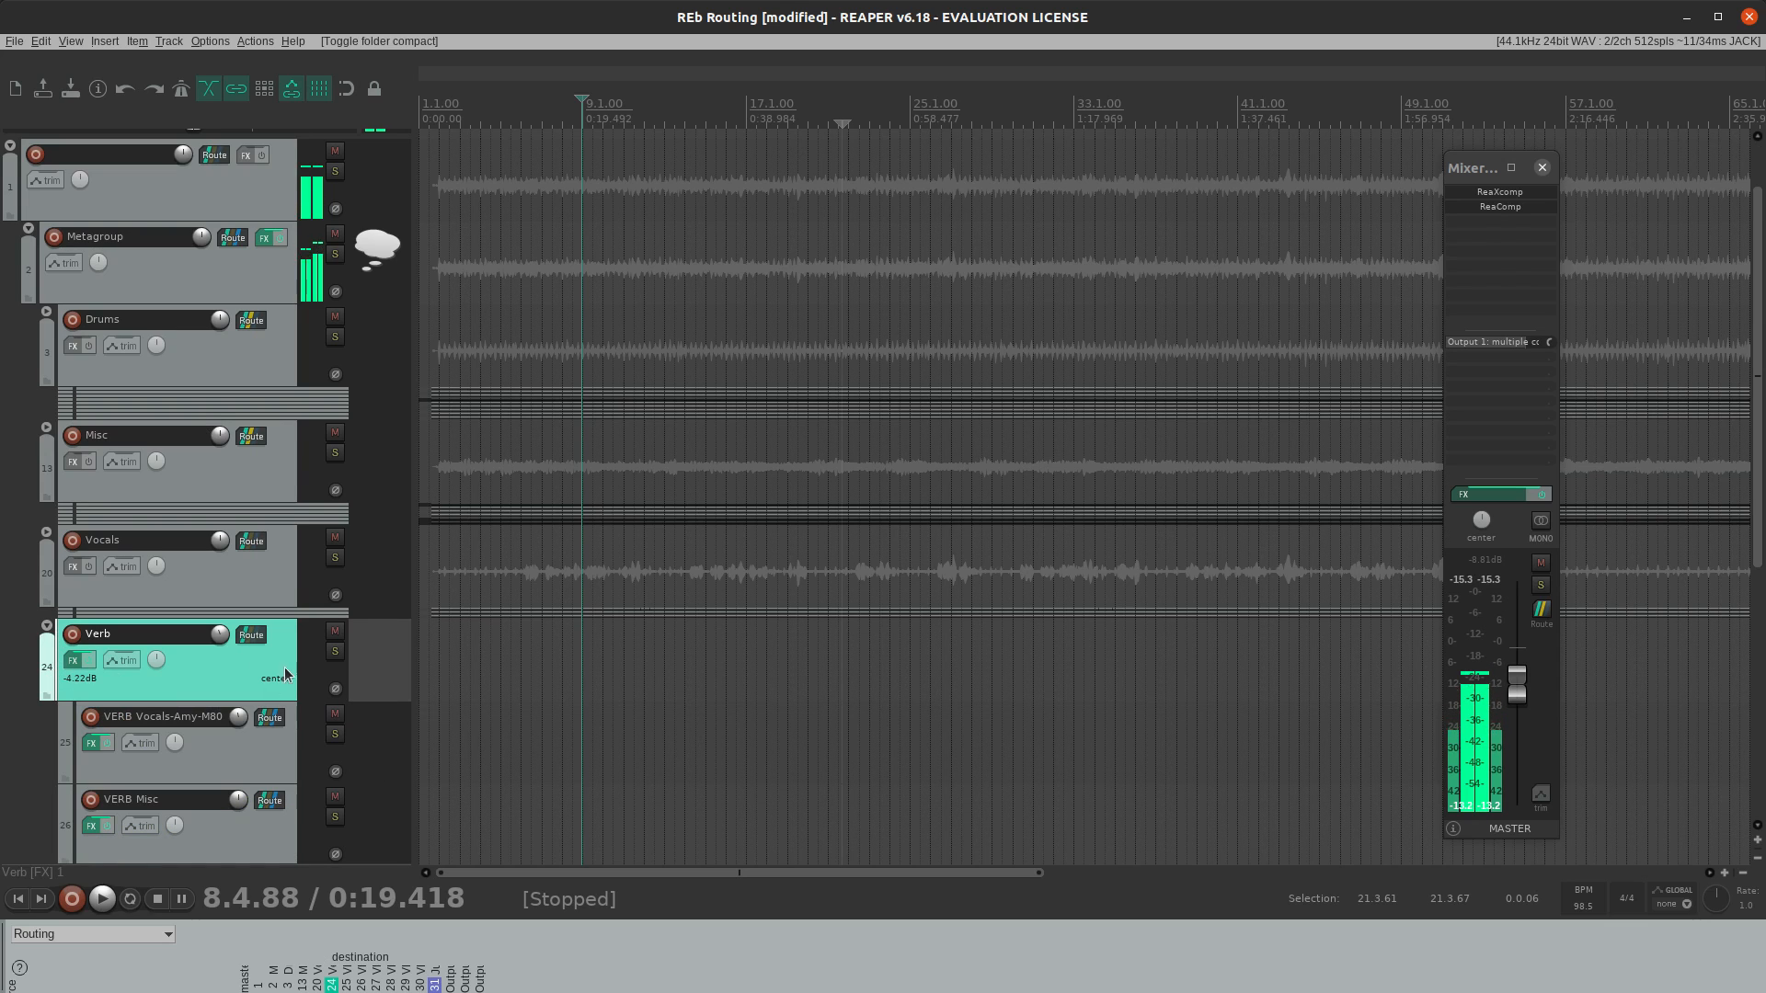
{"action": "scroll", "coordinate": [286, 674], "scroll_direction": "down", "scroll_amount": 4}
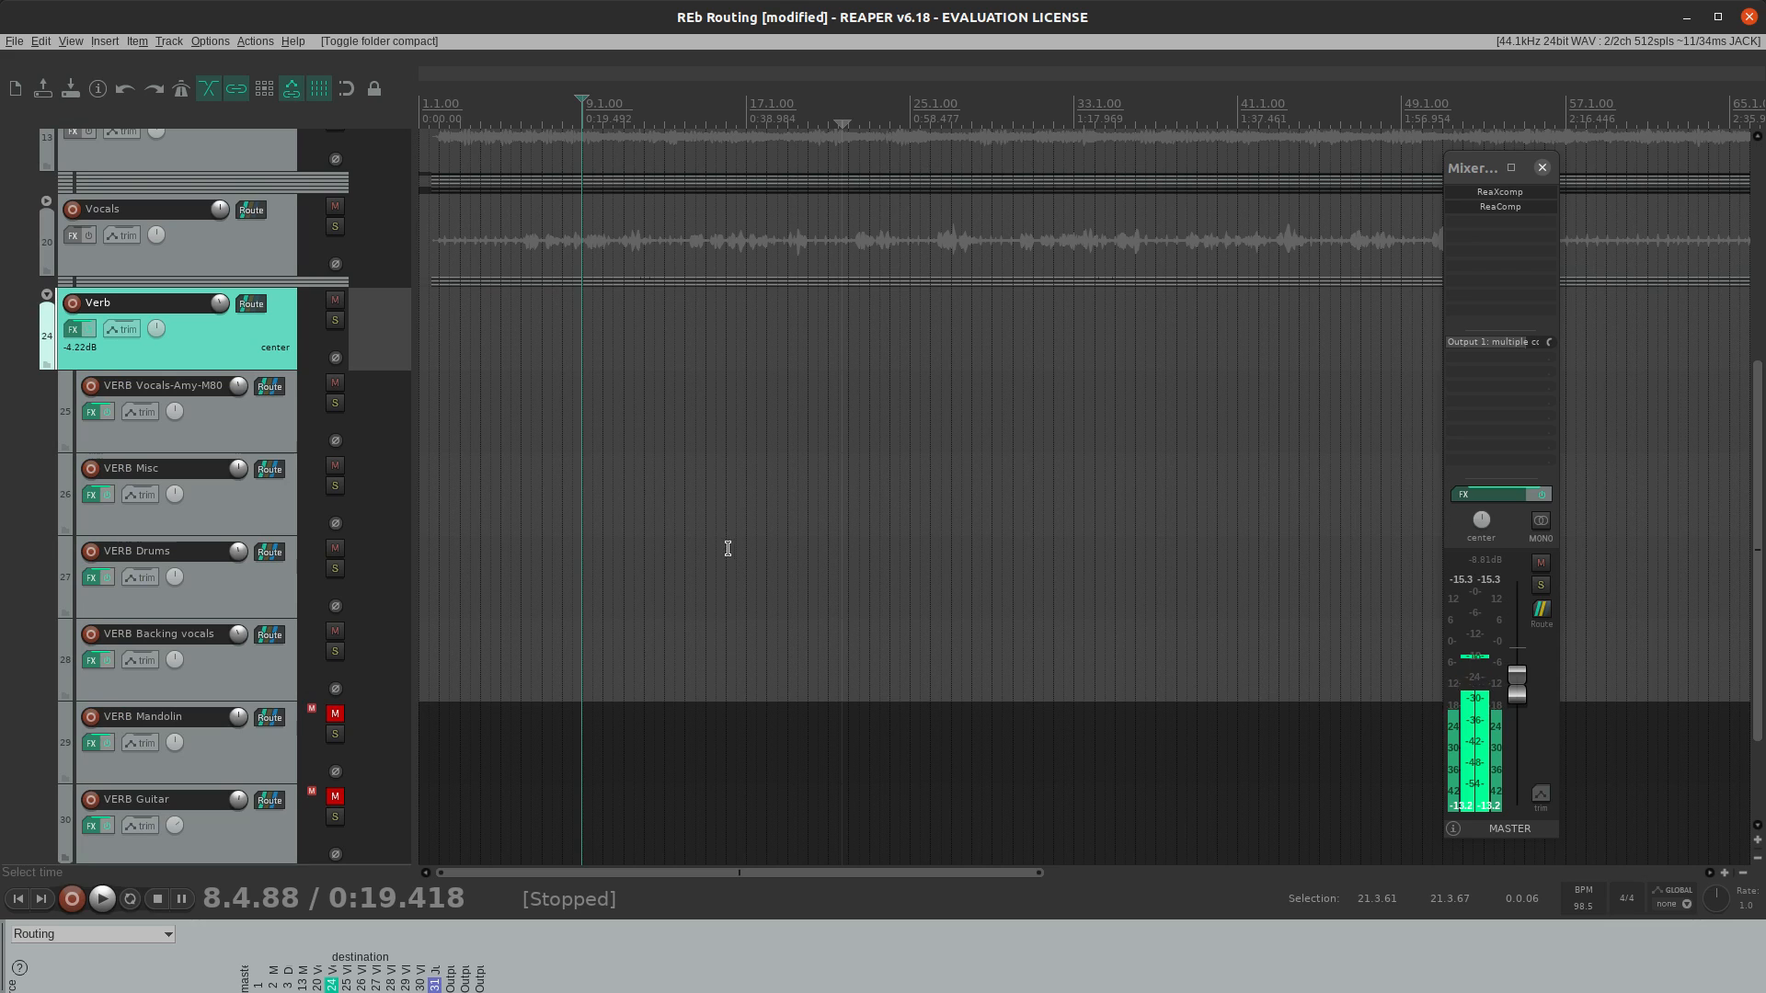
- Inspect the ReaVerbate settings in the Verb folder track's effects chain and close the effects window
{"action": "left_click", "coordinate": [278, 426]}
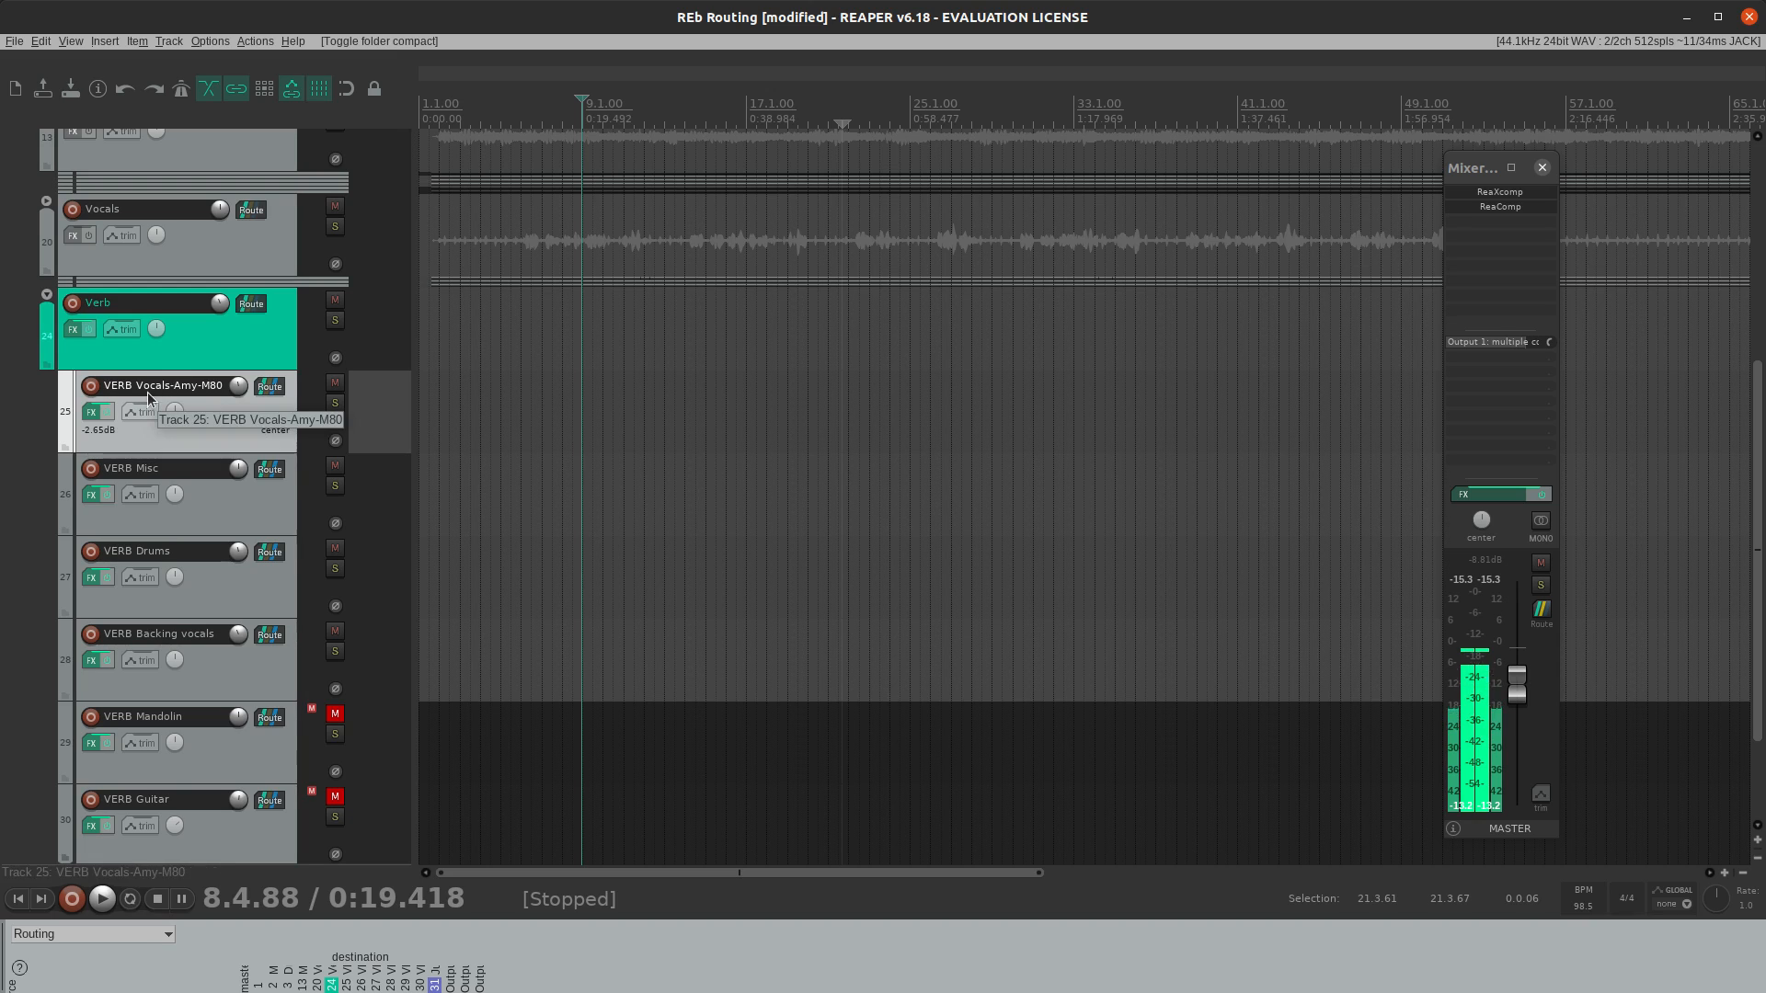
{"action": "left_click", "coordinate": [192, 344]}
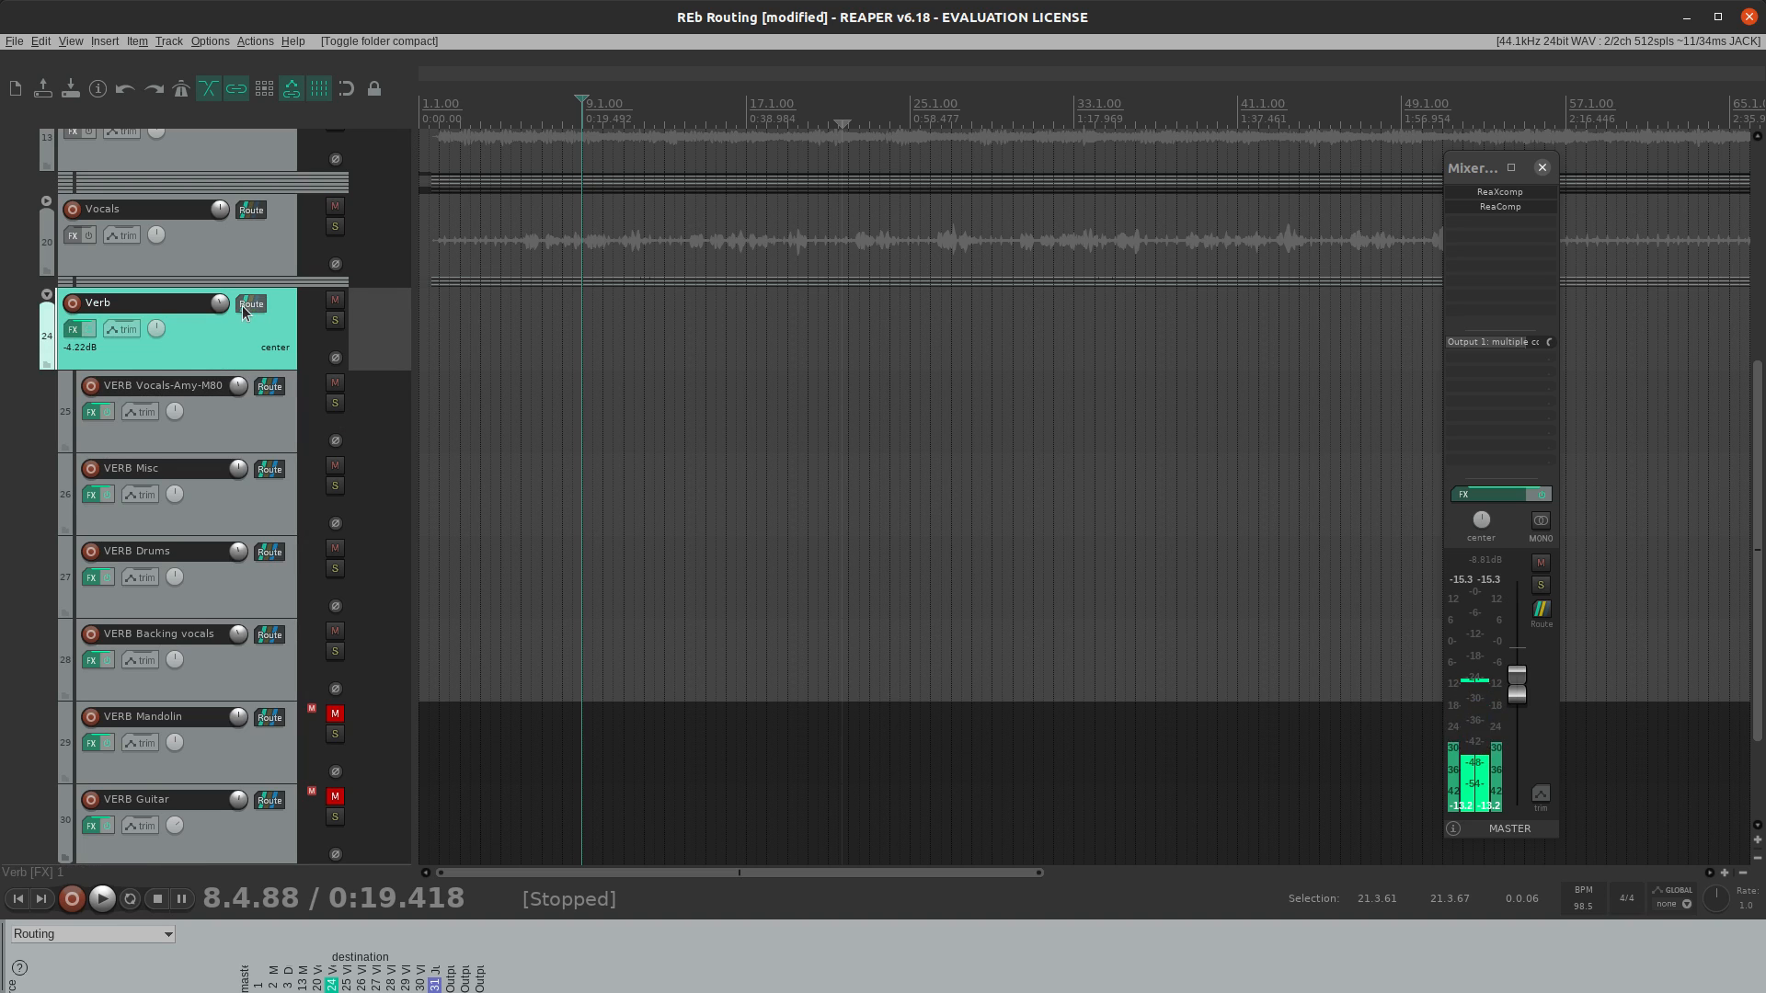
{"action": "left_click", "coordinate": [76, 331]}
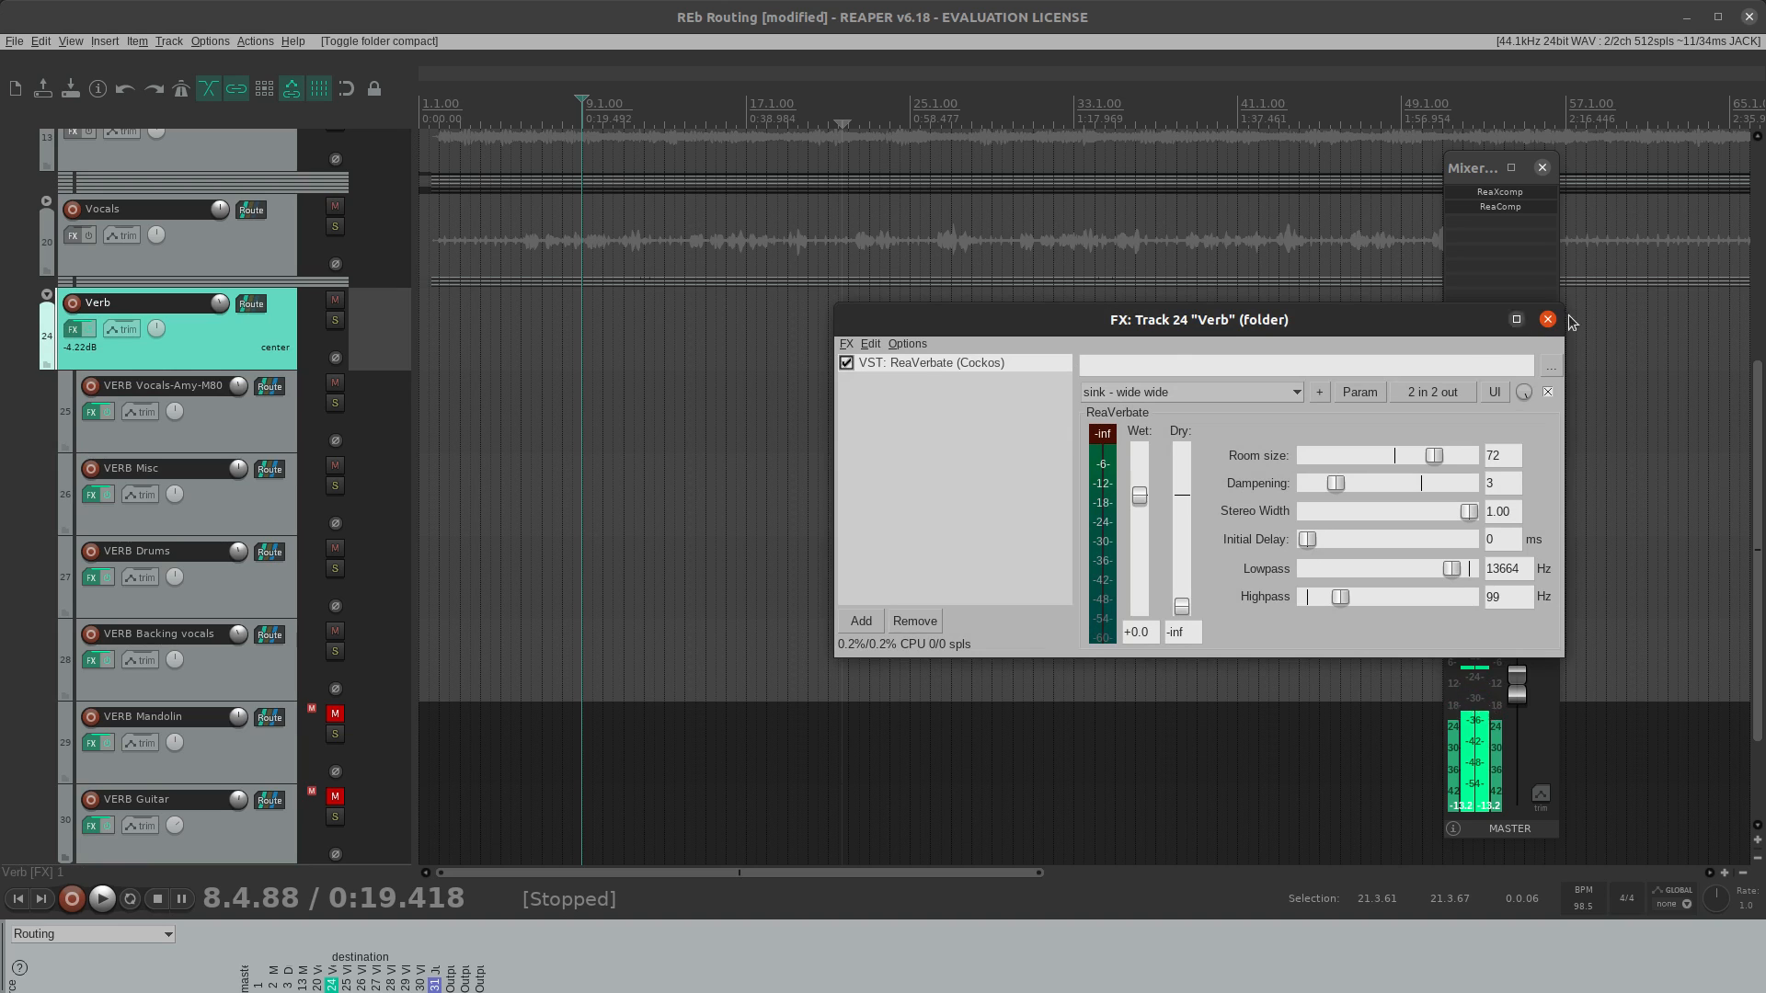
{"action": "left_click", "coordinate": [1547, 320]}
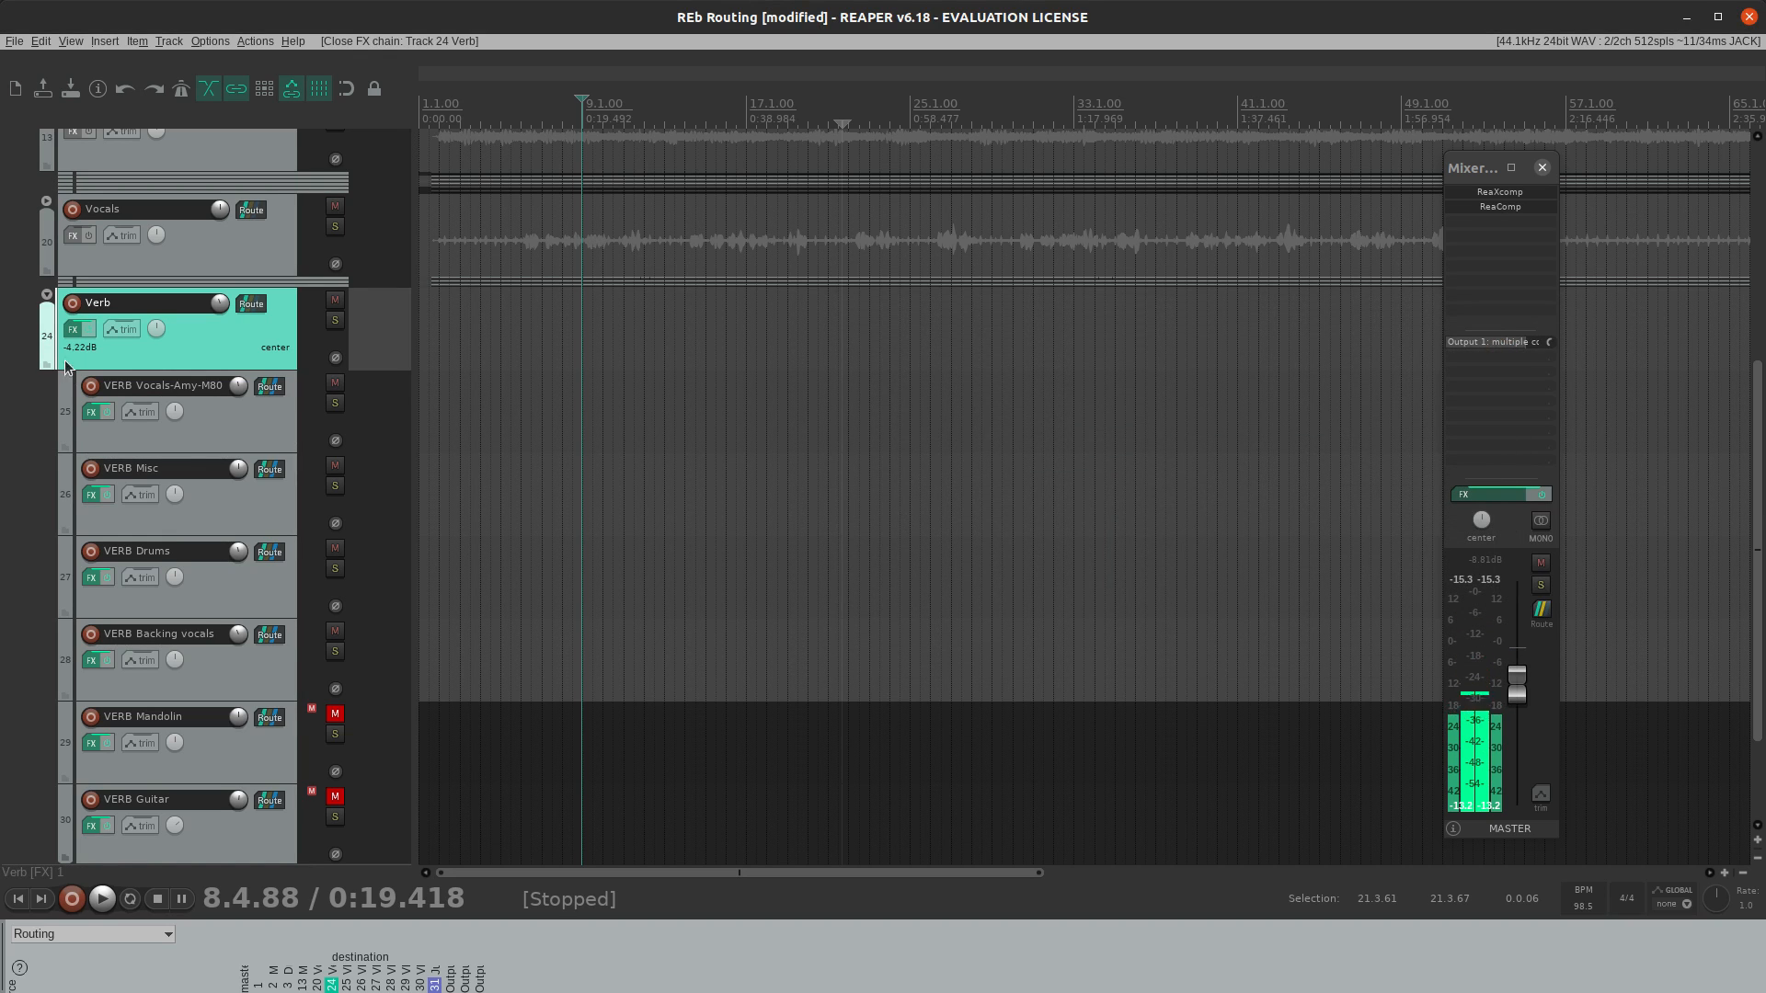
- Open the effects chain of the first reverb track inside Verb and review ReaGate, ReaEQ and ReaDelay
{"action": "left_click", "coordinate": [188, 428]}
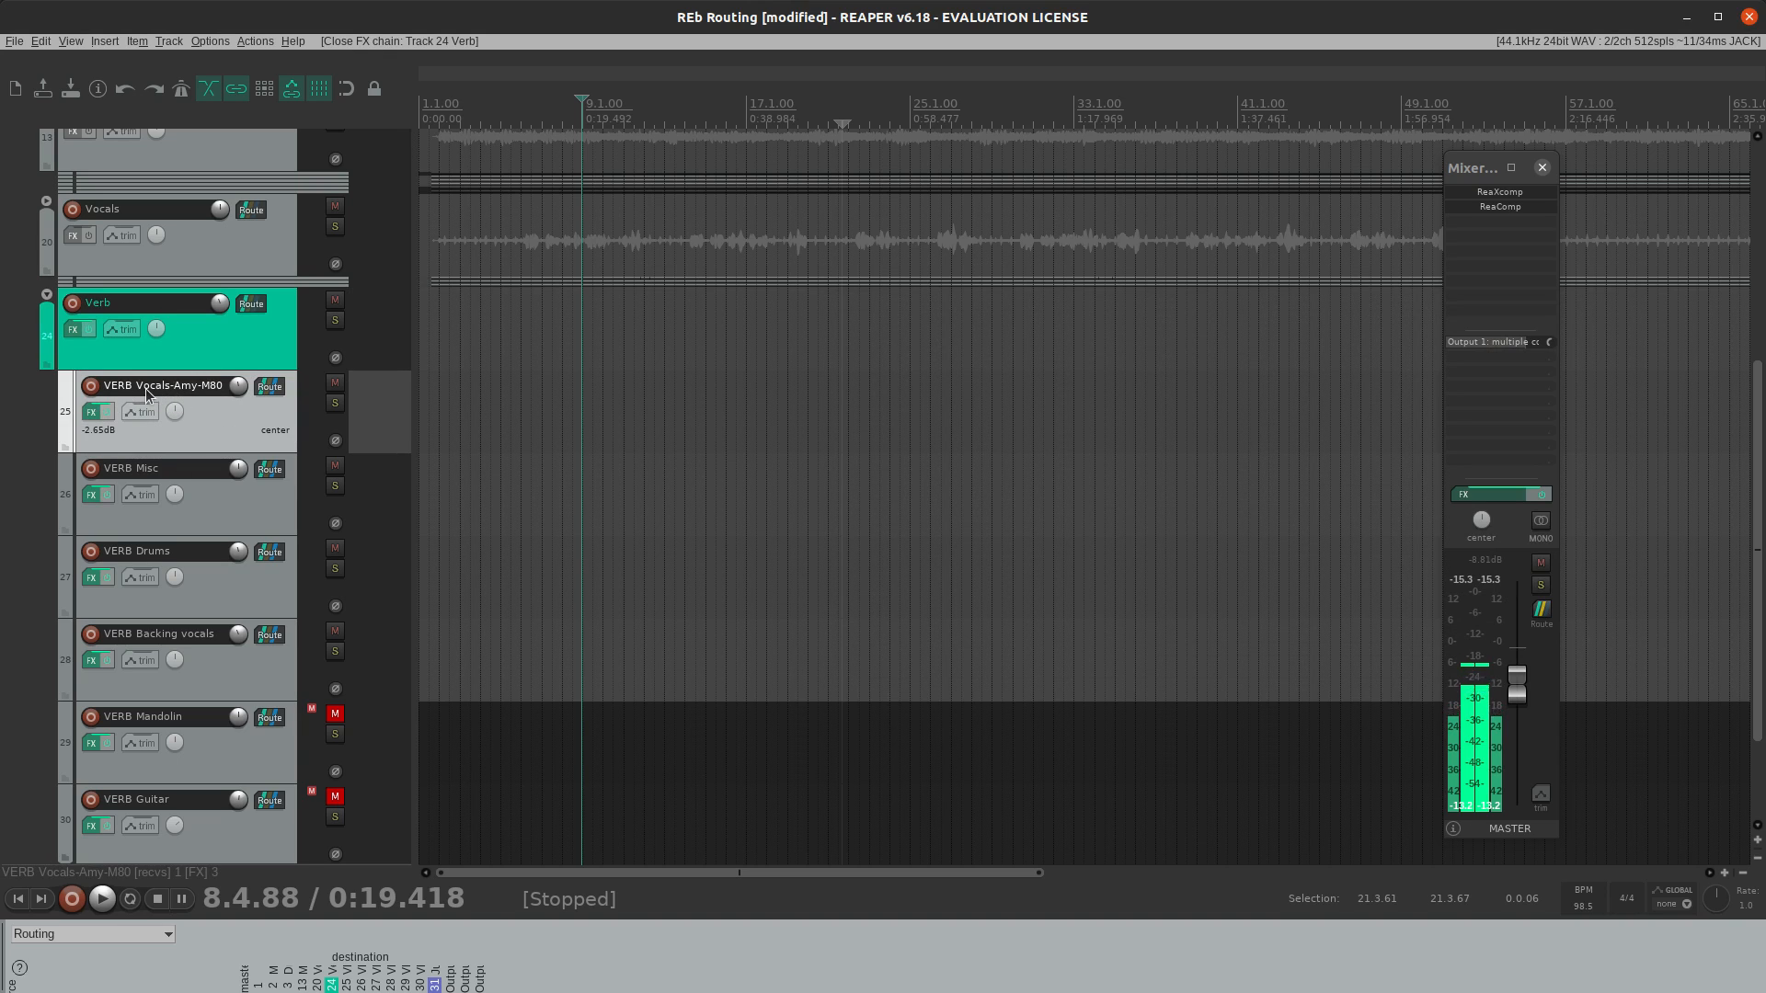
{"action": "left_click", "coordinate": [90, 414]}
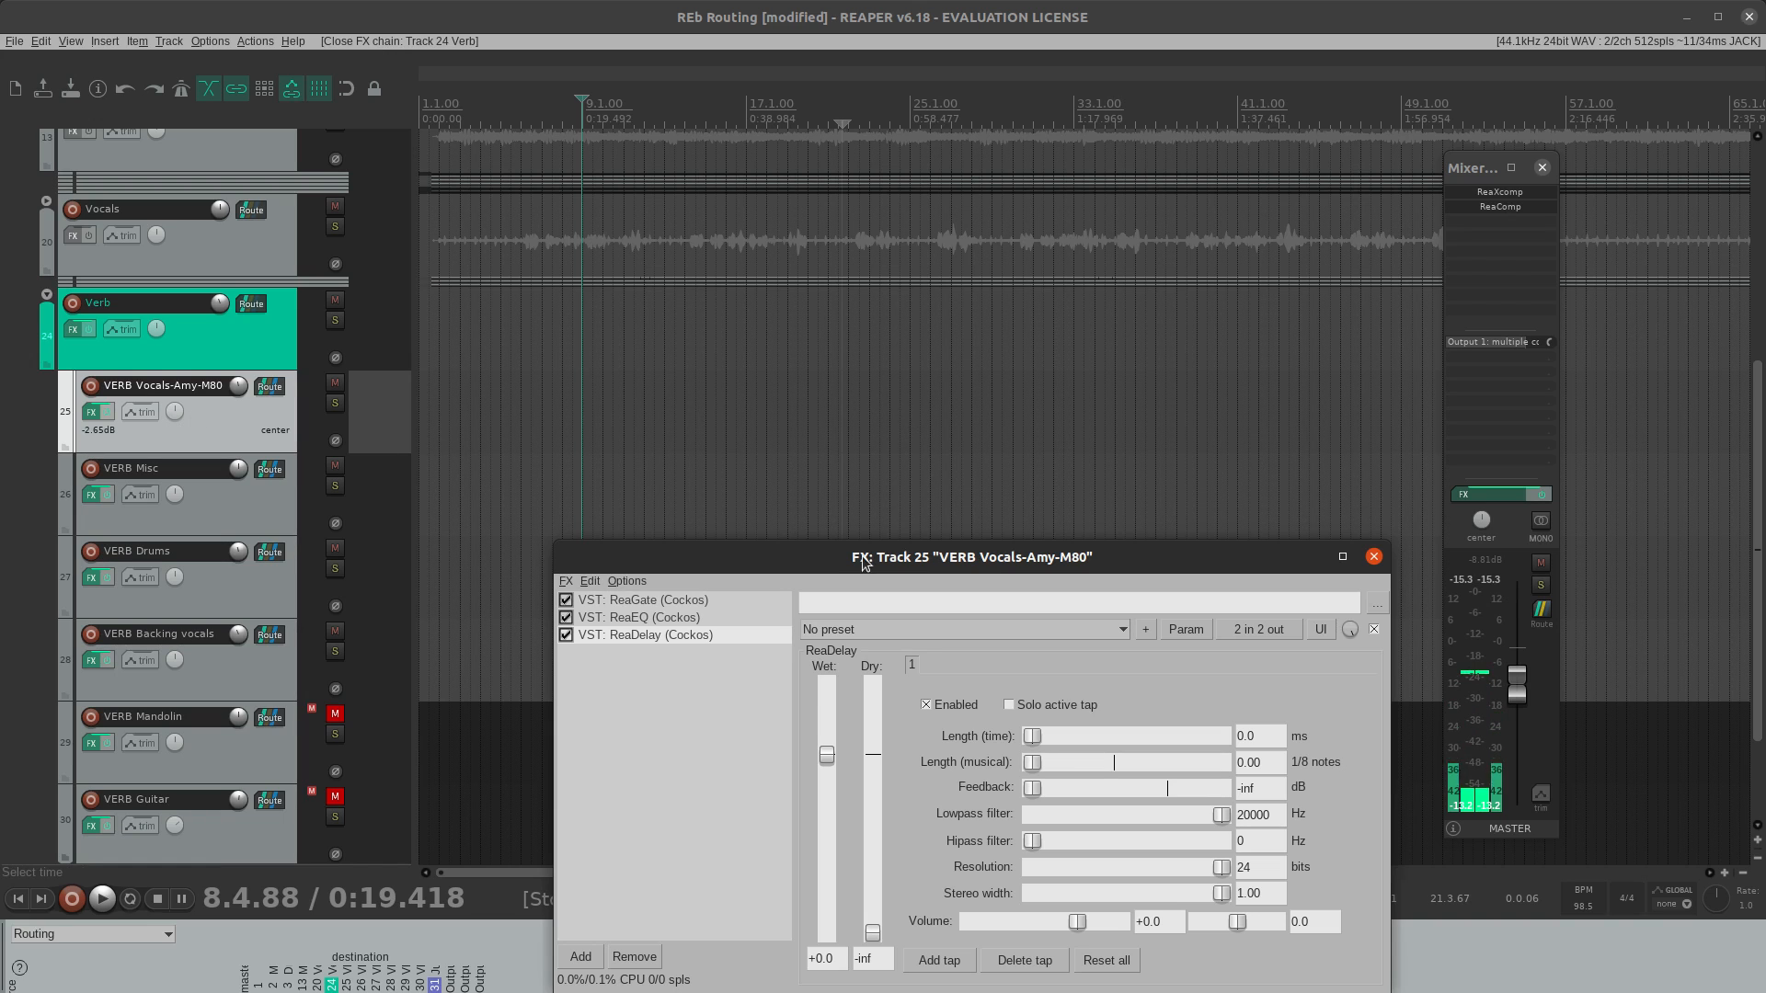
{"action": "left_click", "coordinate": [662, 600]}
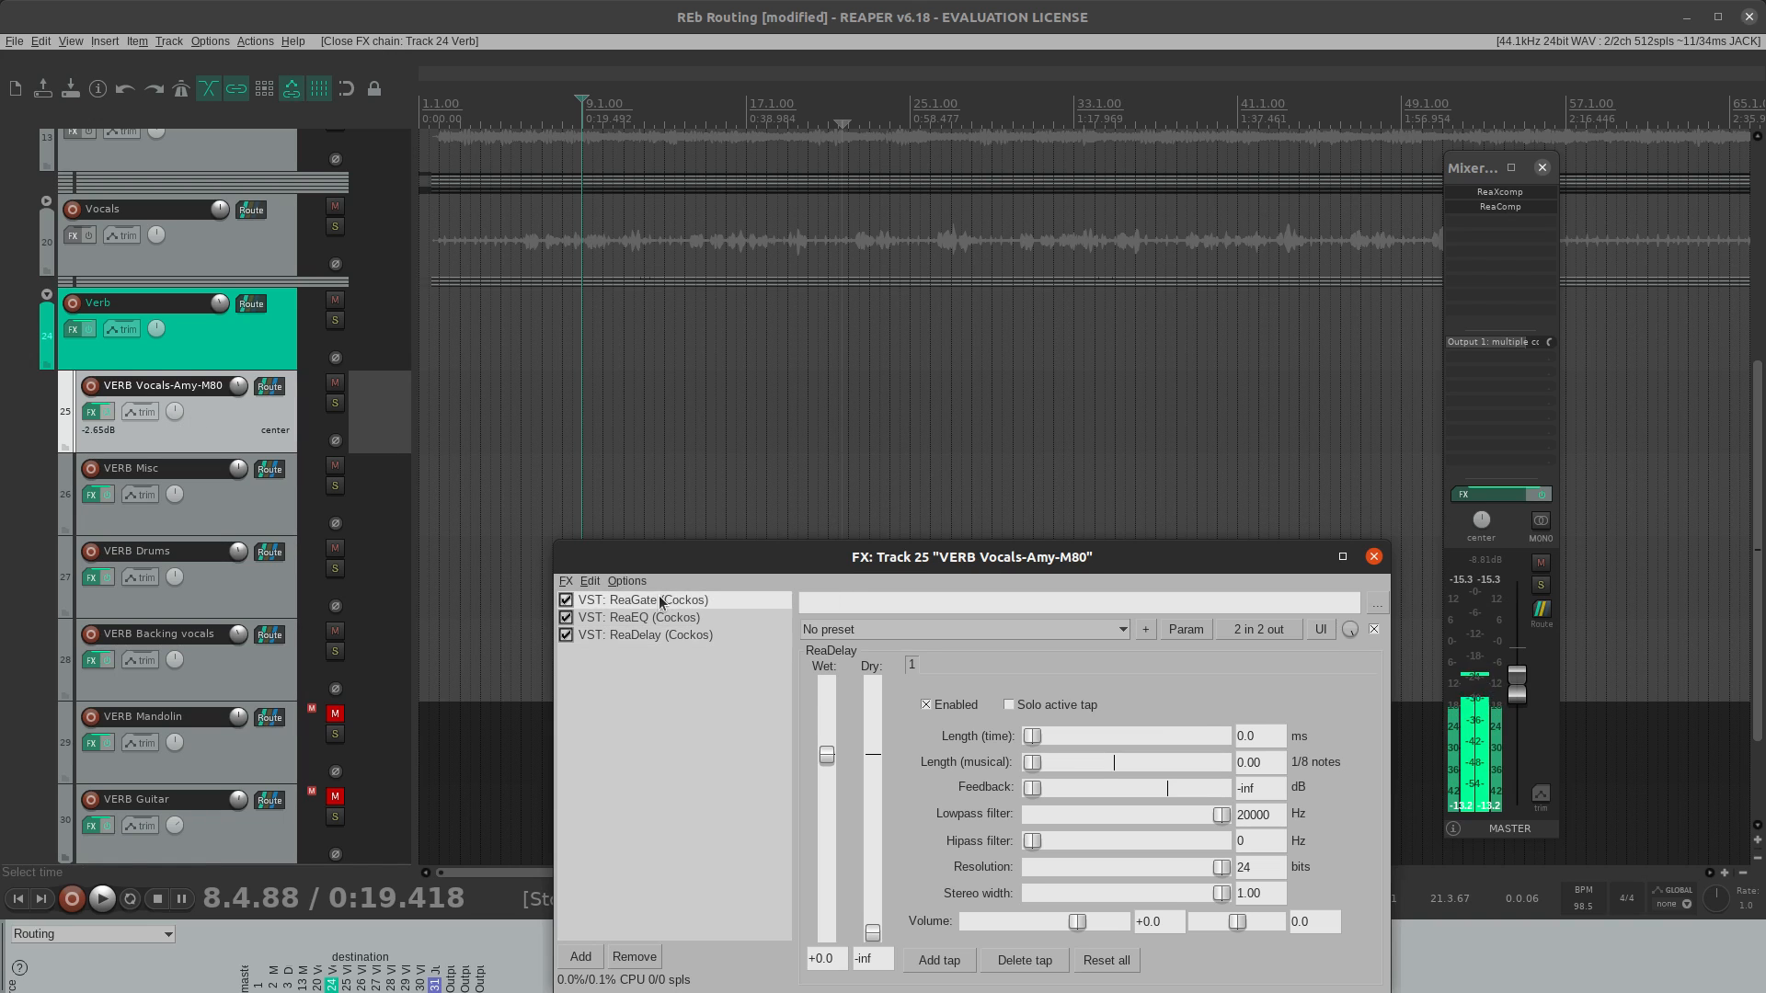
{"action": "left_click", "coordinate": [658, 617]}
{"action": "left_click", "coordinate": [668, 605]}
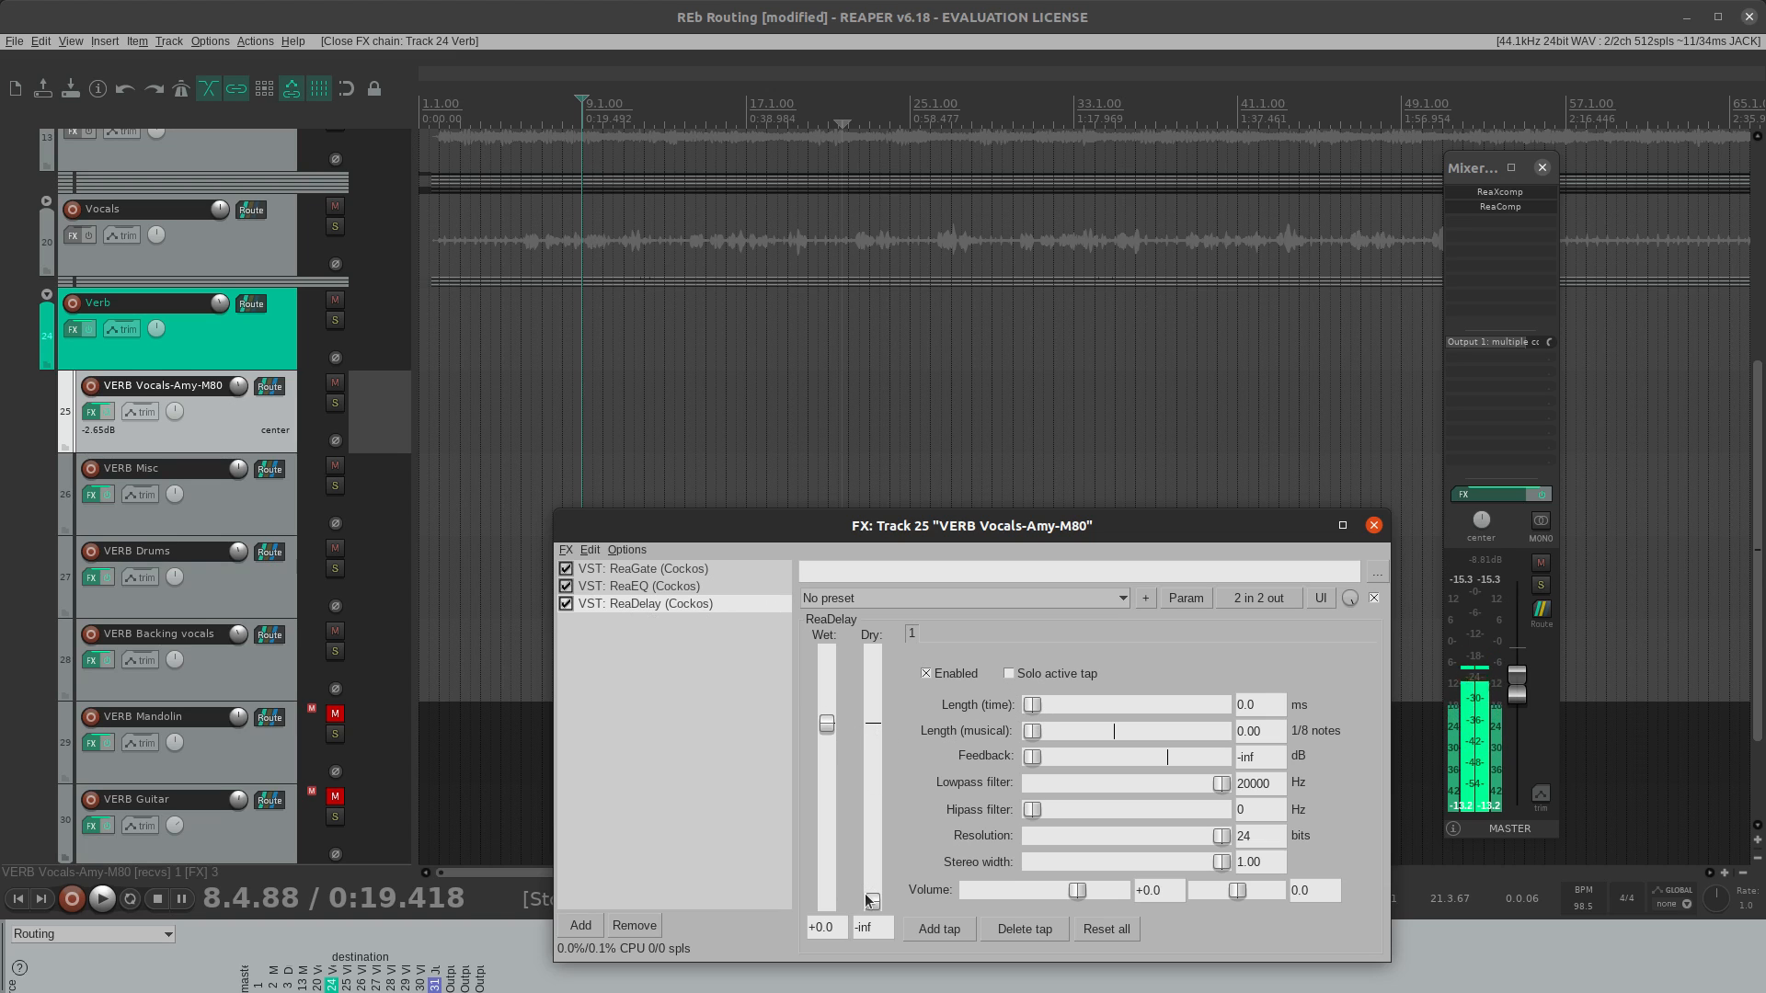
{"action": "left_click_drag", "start_coordinate": [1032, 706], "coordinate": [979, 698]}
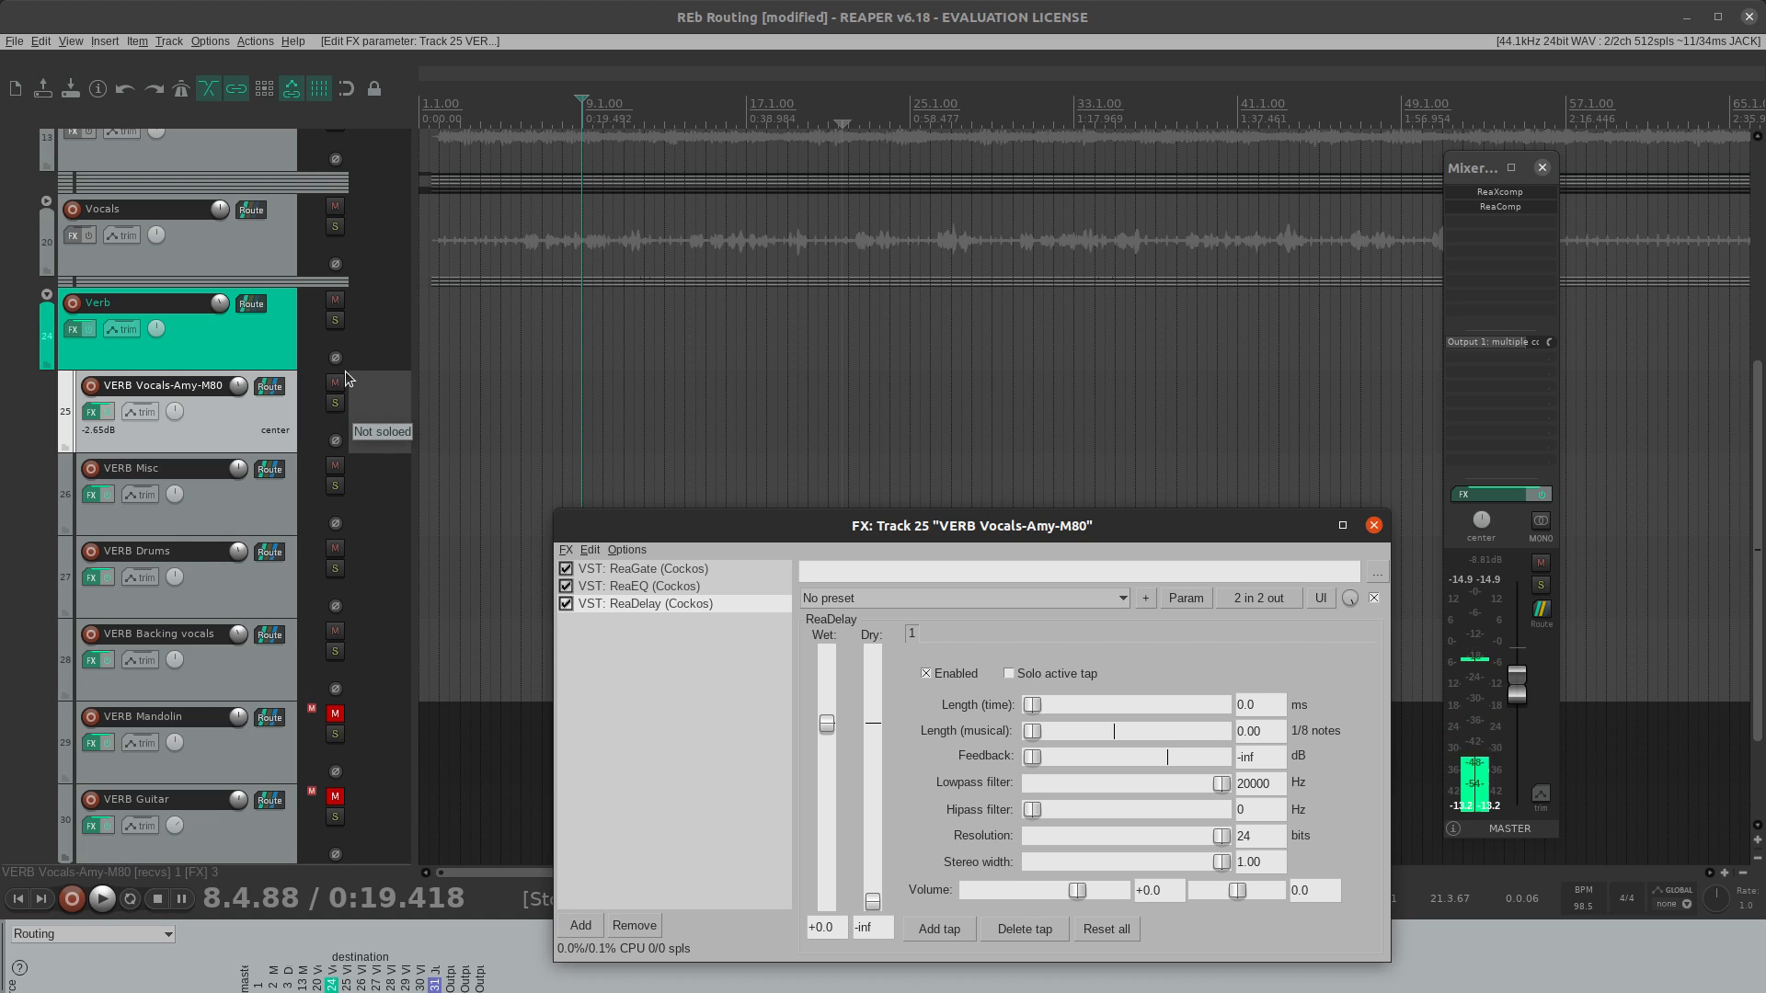
- Expand the Vocals folder and move the effects window clear of the full-length vocal waveforms
{"action": "scroll", "coordinate": [345, 372], "scroll_direction": "up", "scroll_amount": 3}
{"action": "scroll", "coordinate": [340, 370], "scroll_direction": "up", "scroll_amount": 2}
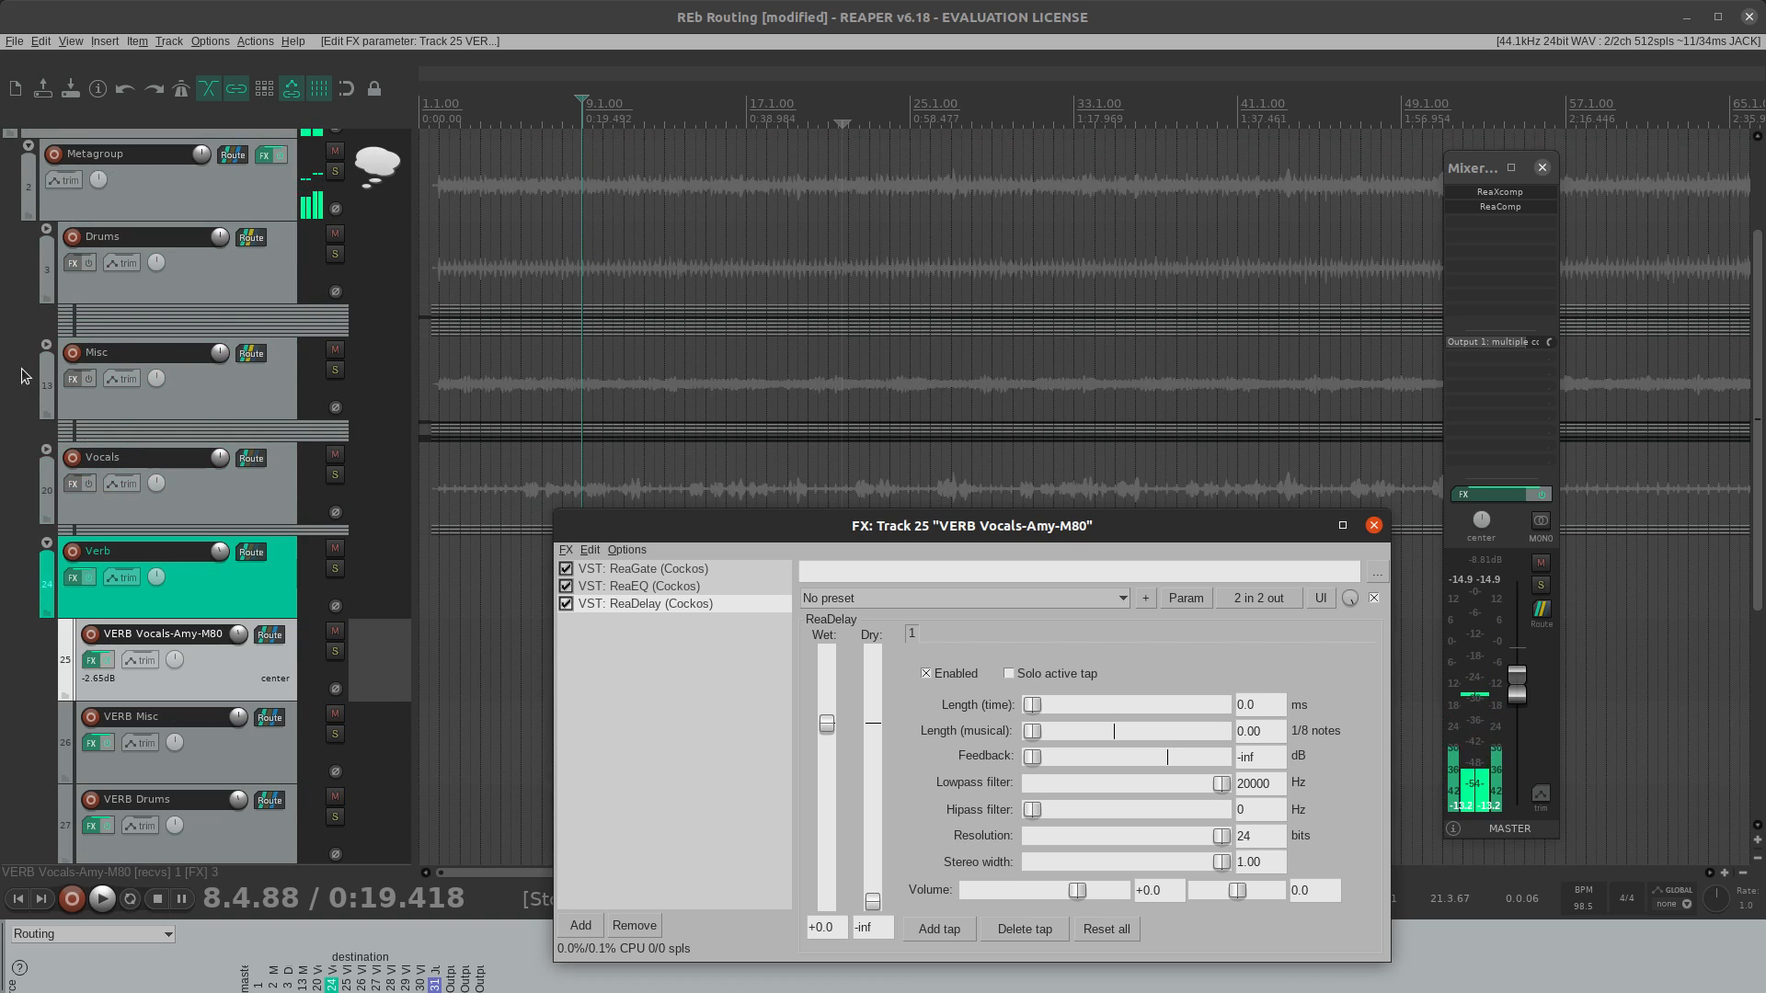
{"action": "left_click", "coordinate": [46, 459]}
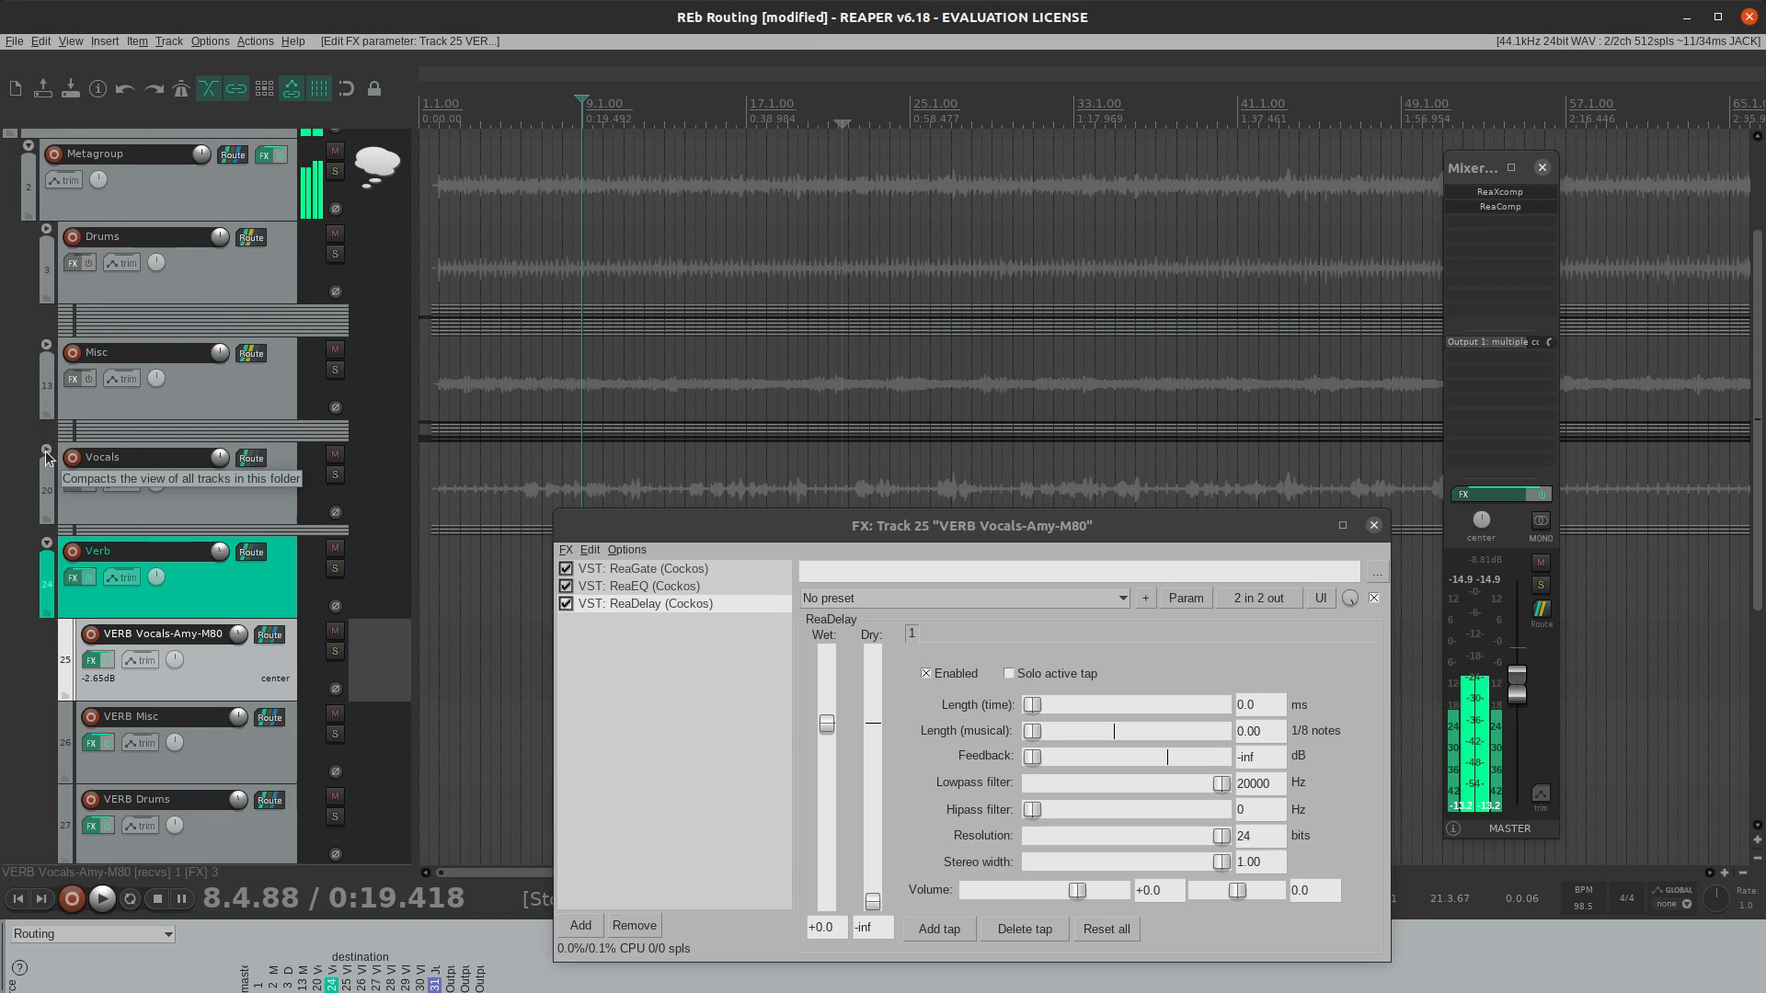
{"action": "scroll", "coordinate": [618, 483], "scroll_direction": "down", "scroll_amount": 4}
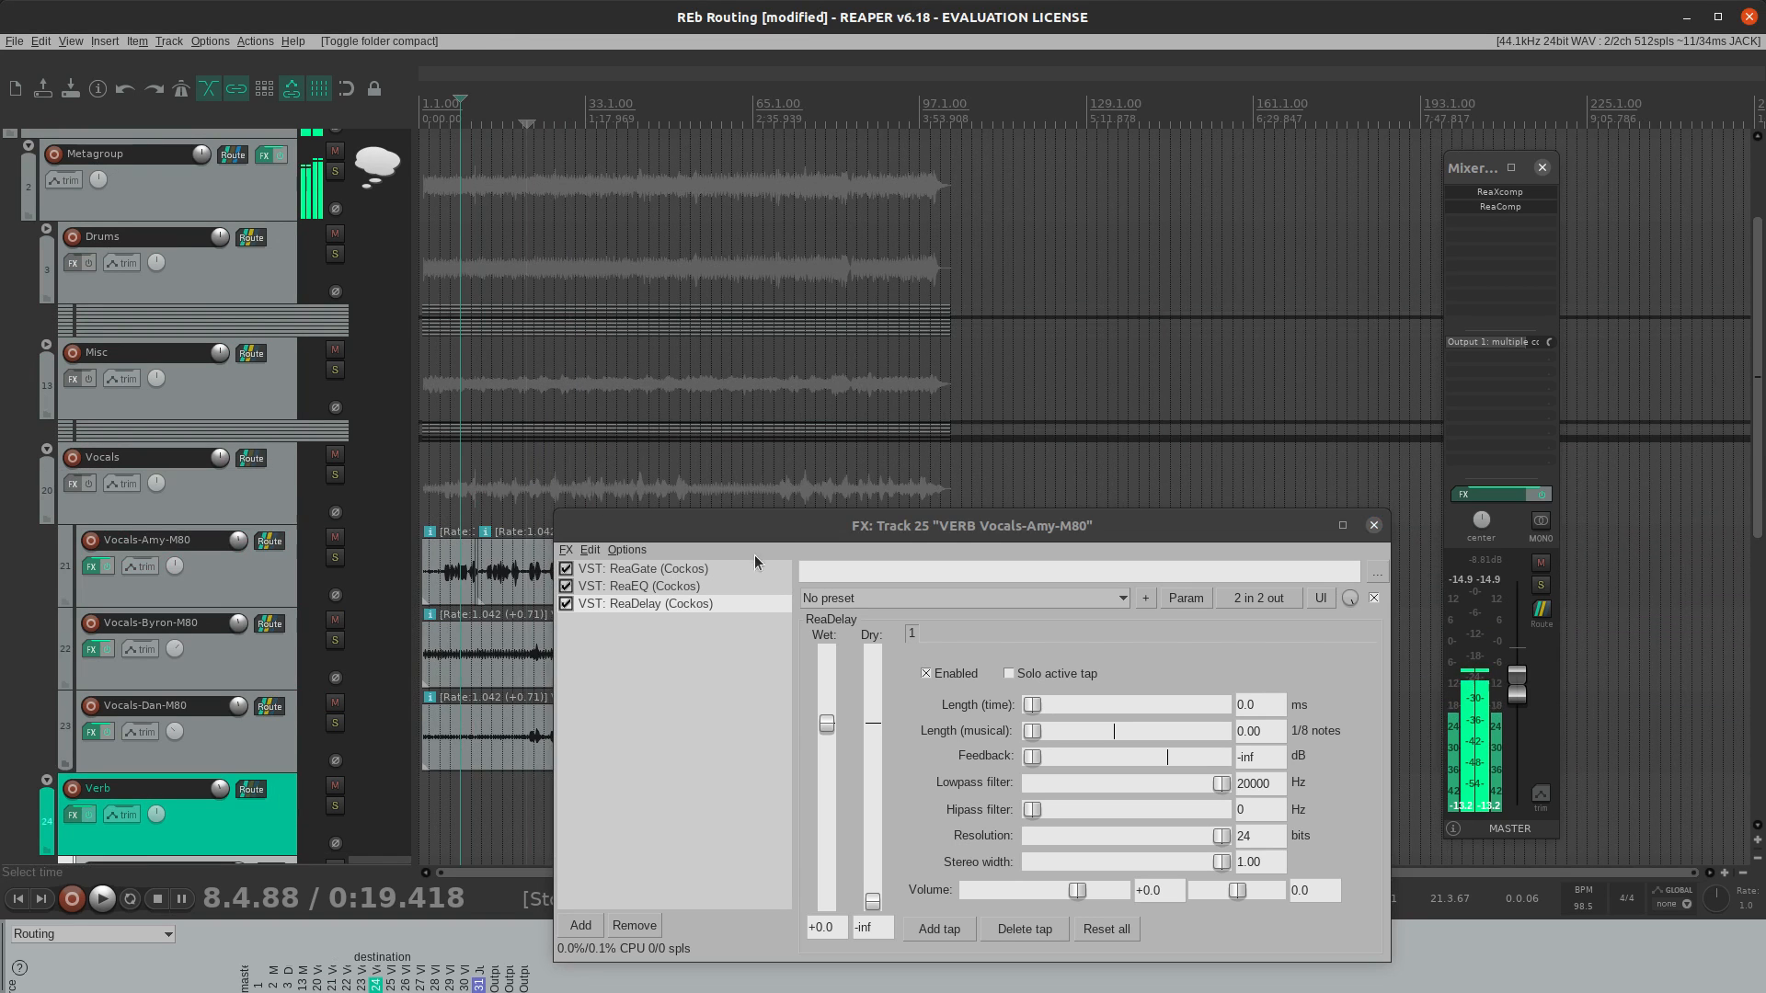
{"action": "left_click_drag", "start_coordinate": [758, 529], "coordinate": [1265, 380]}
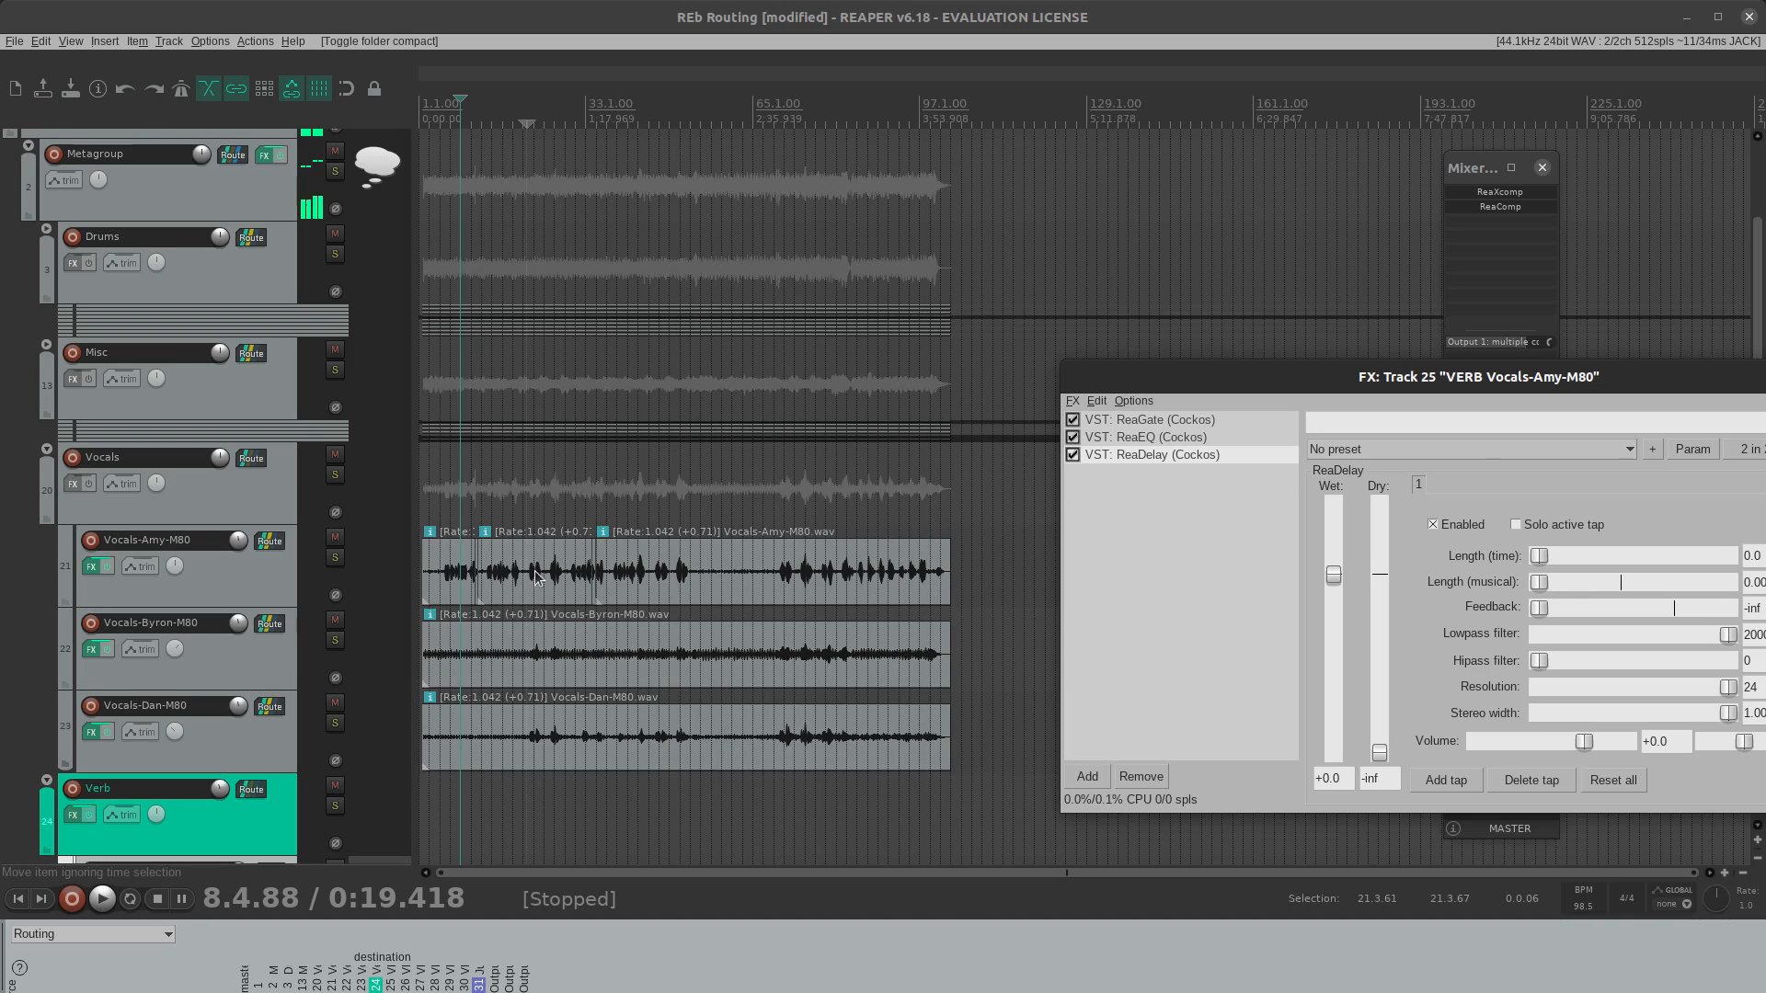
- Solo the first vocal track in the Vocals folder along with track 31, and place the edit cursor at 0:12.629
{"action": "left_click", "coordinate": [334, 557]}
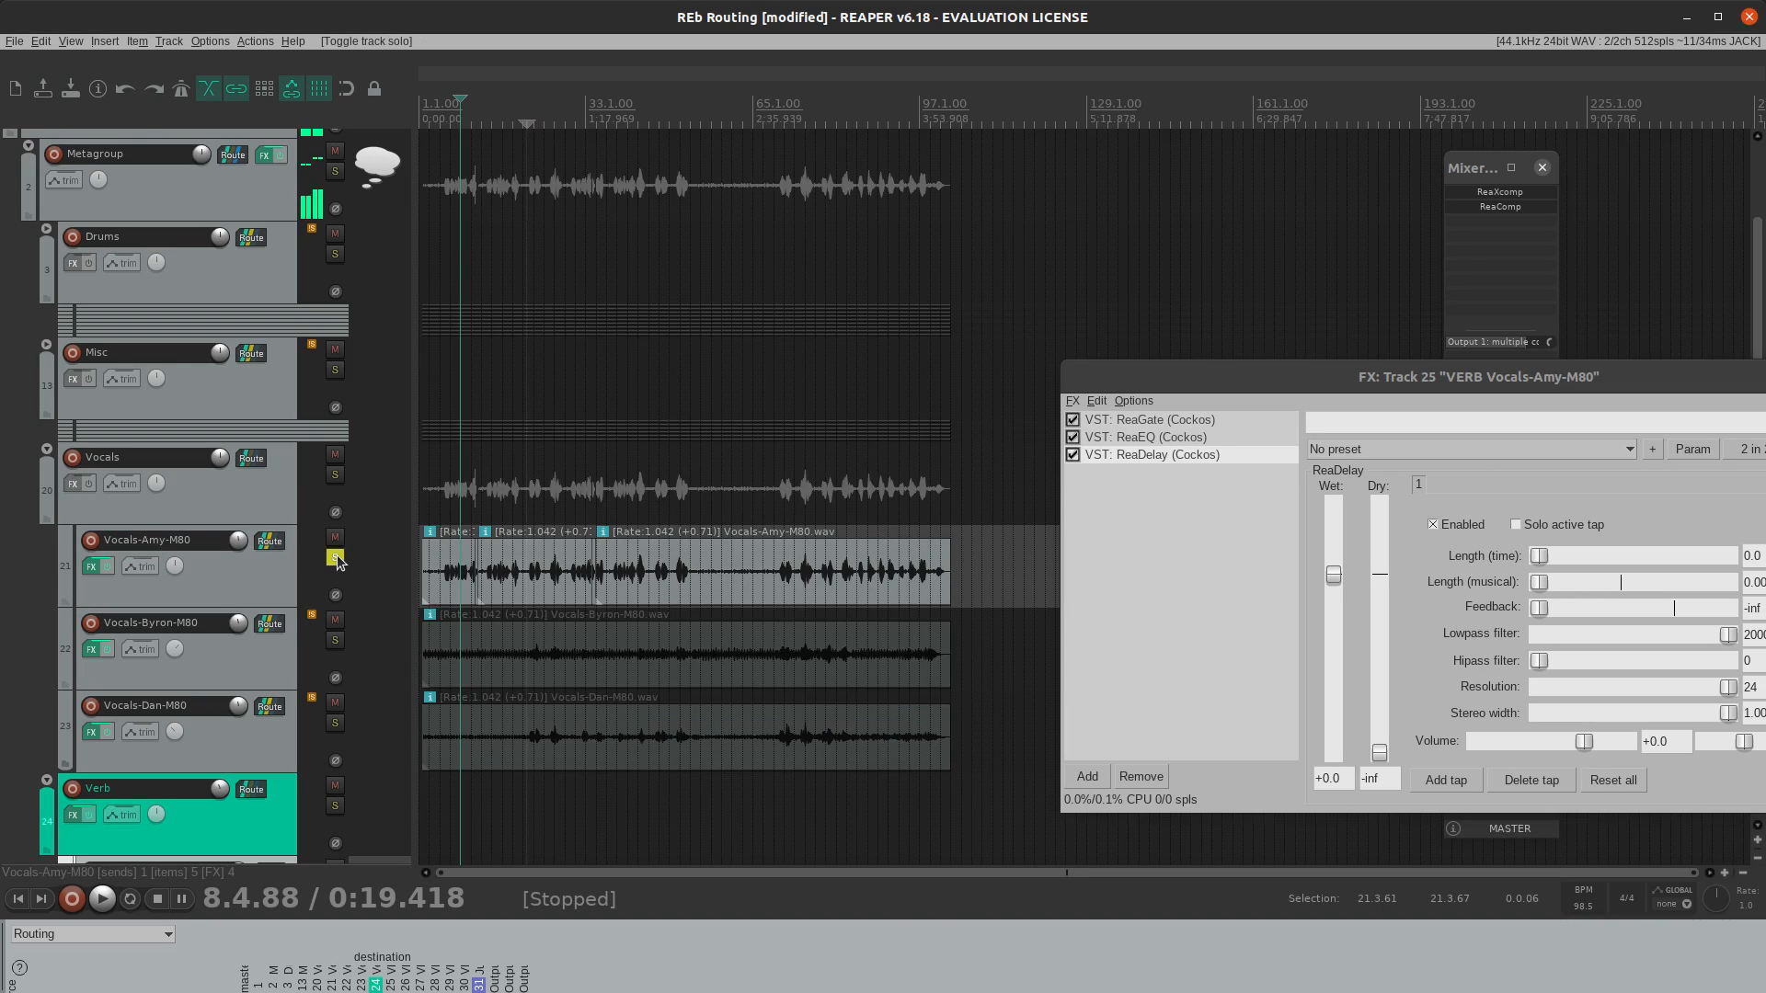
{"action": "scroll", "coordinate": [364, 642], "scroll_direction": "down", "scroll_amount": 3}
{"action": "scroll", "coordinate": [364, 648], "scroll_direction": "down", "scroll_amount": 3}
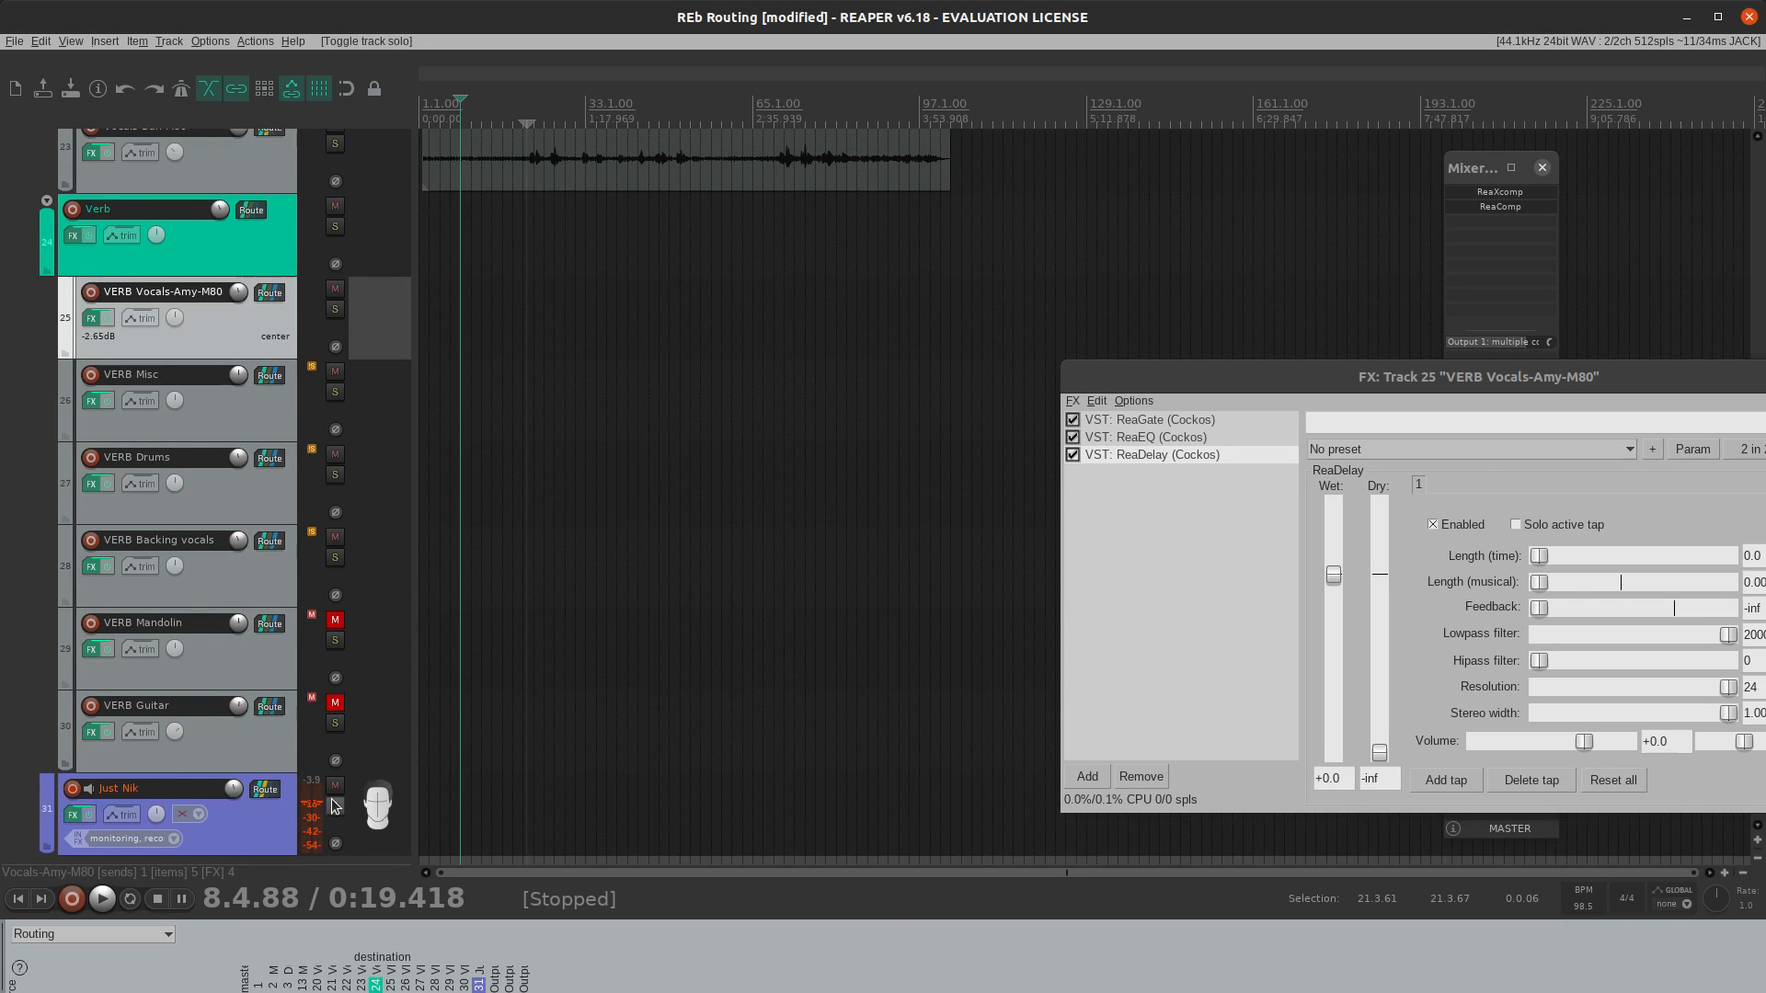
{"action": "scroll", "coordinate": [535, 605], "scroll_direction": "up", "scroll_amount": 3}
{"action": "scroll", "coordinate": [536, 605], "scroll_direction": "up", "scroll_amount": 2}
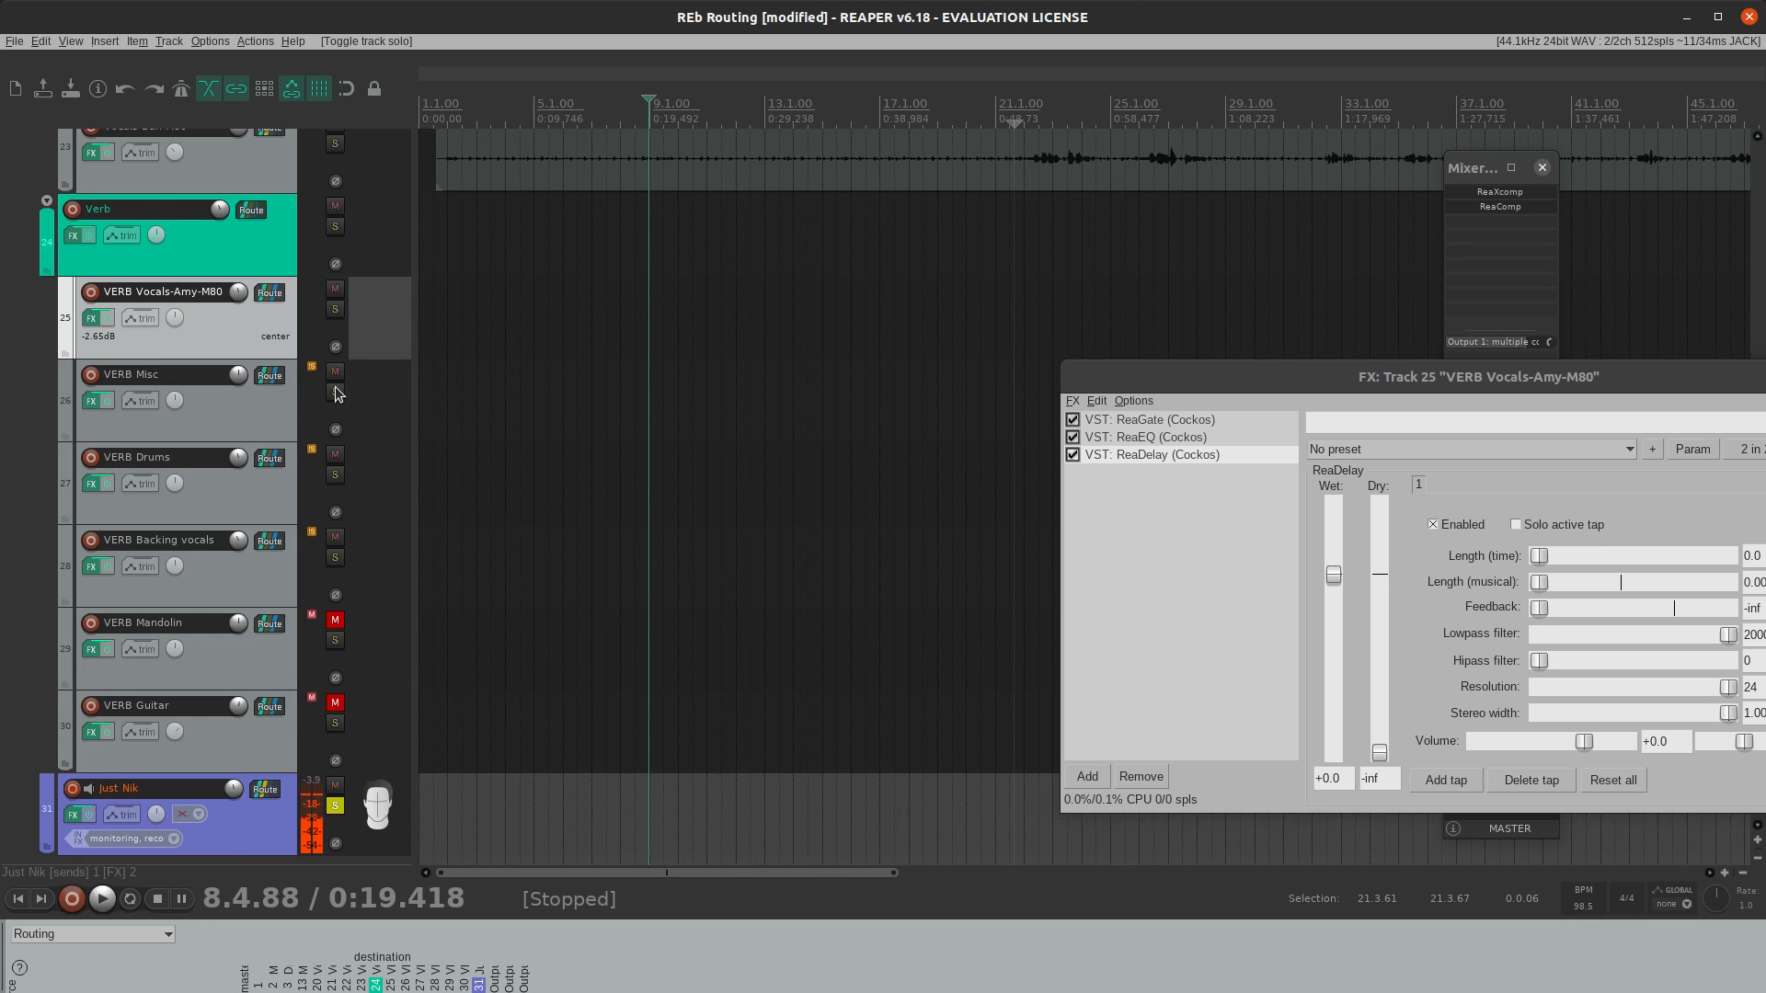
{"action": "scroll", "coordinate": [281, 405], "scroll_direction": "up", "scroll_amount": 3}
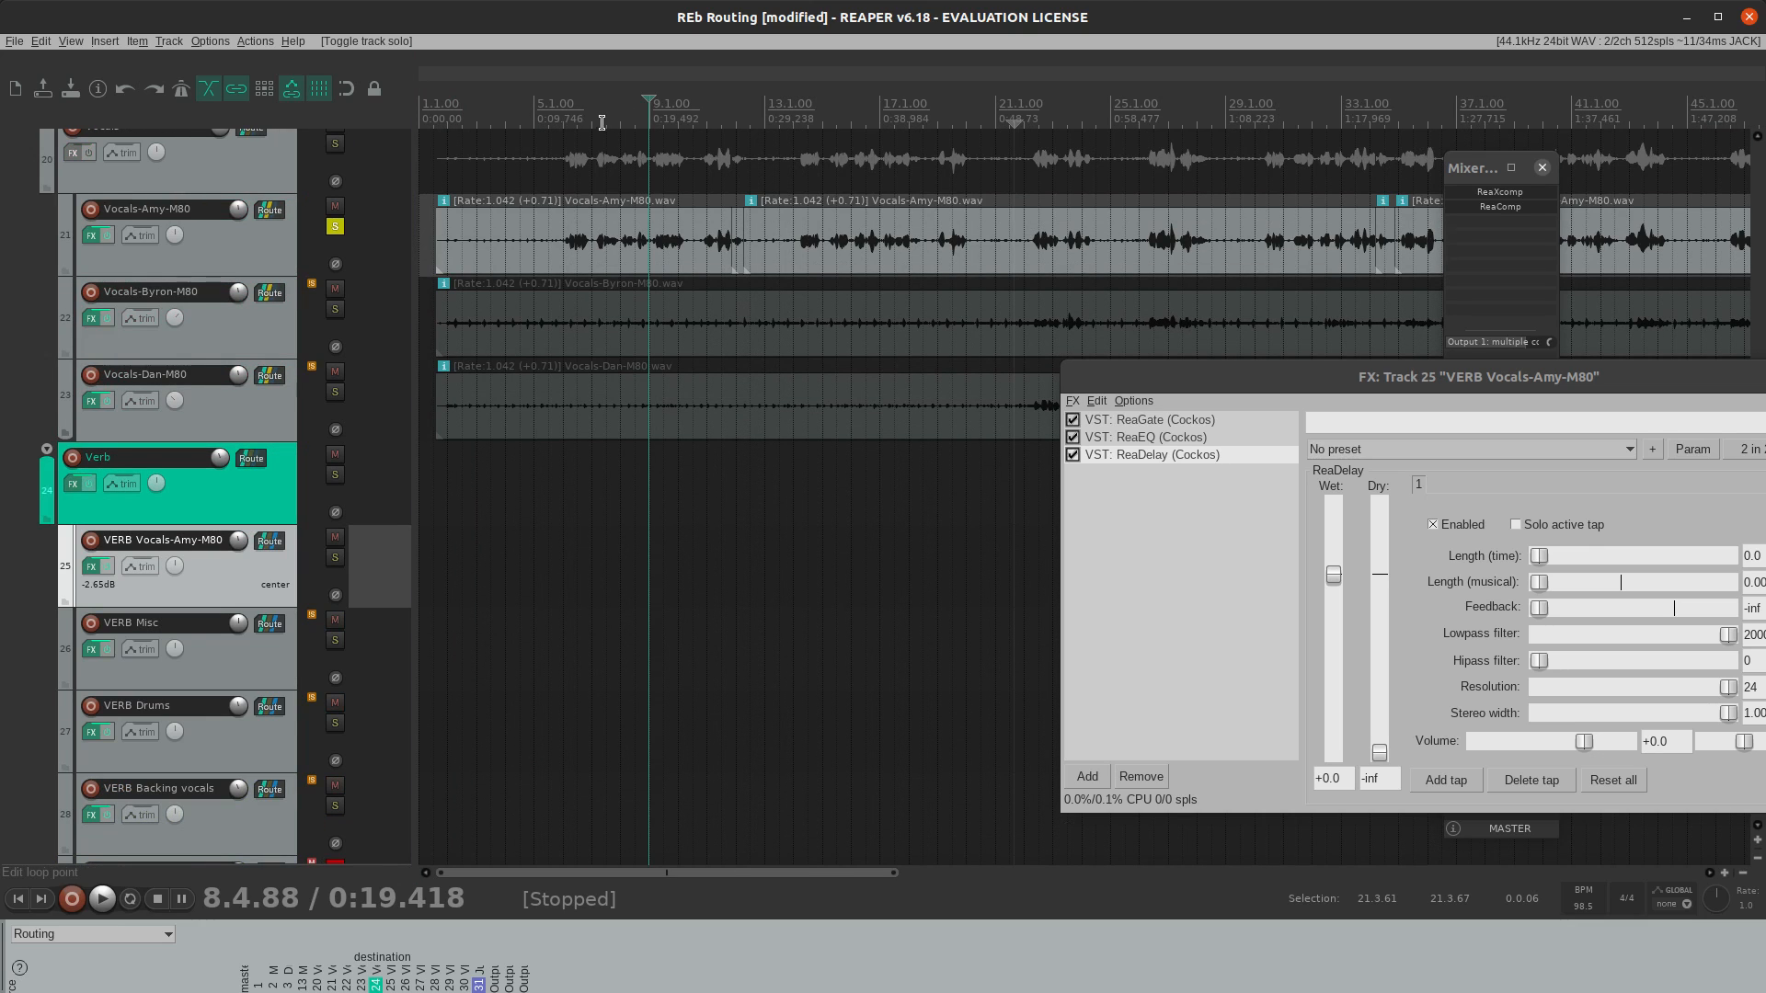
{"action": "left_click", "coordinate": [566, 111]}
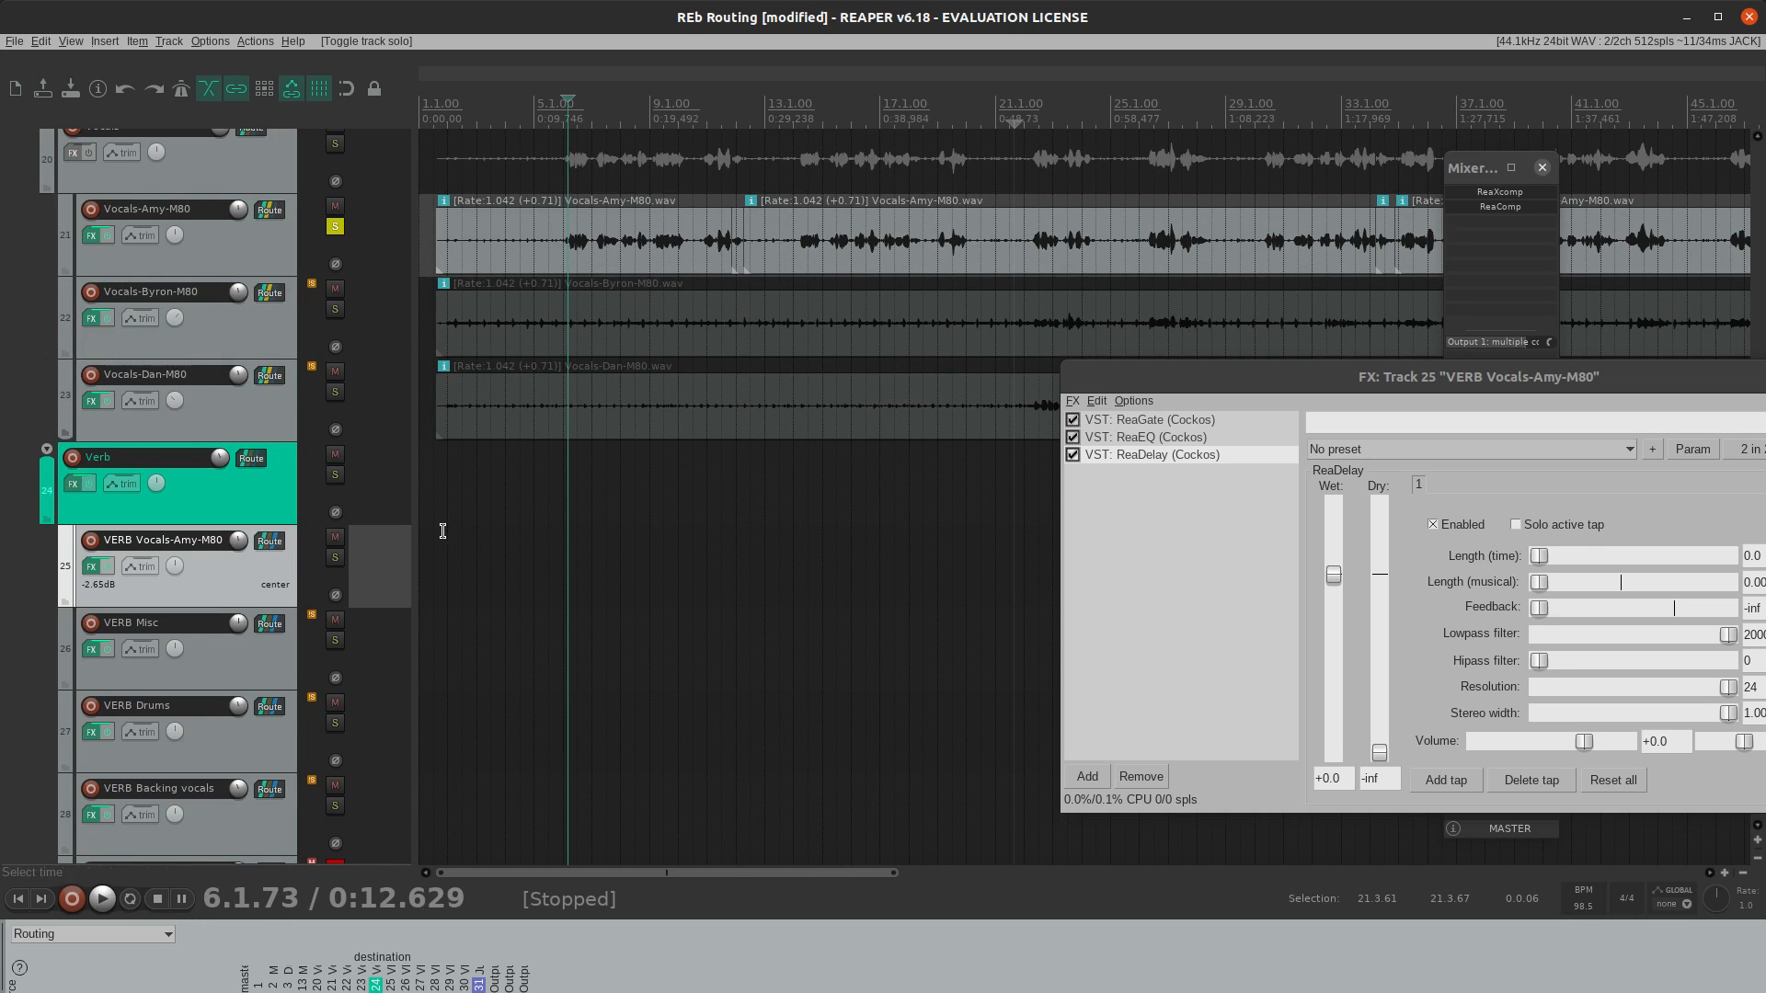
- Compare the soloed vocal with and without reverb by playing it with the Verb folder unmuted and muted, then restore the reverb
{"action": "key", "text": "space"}
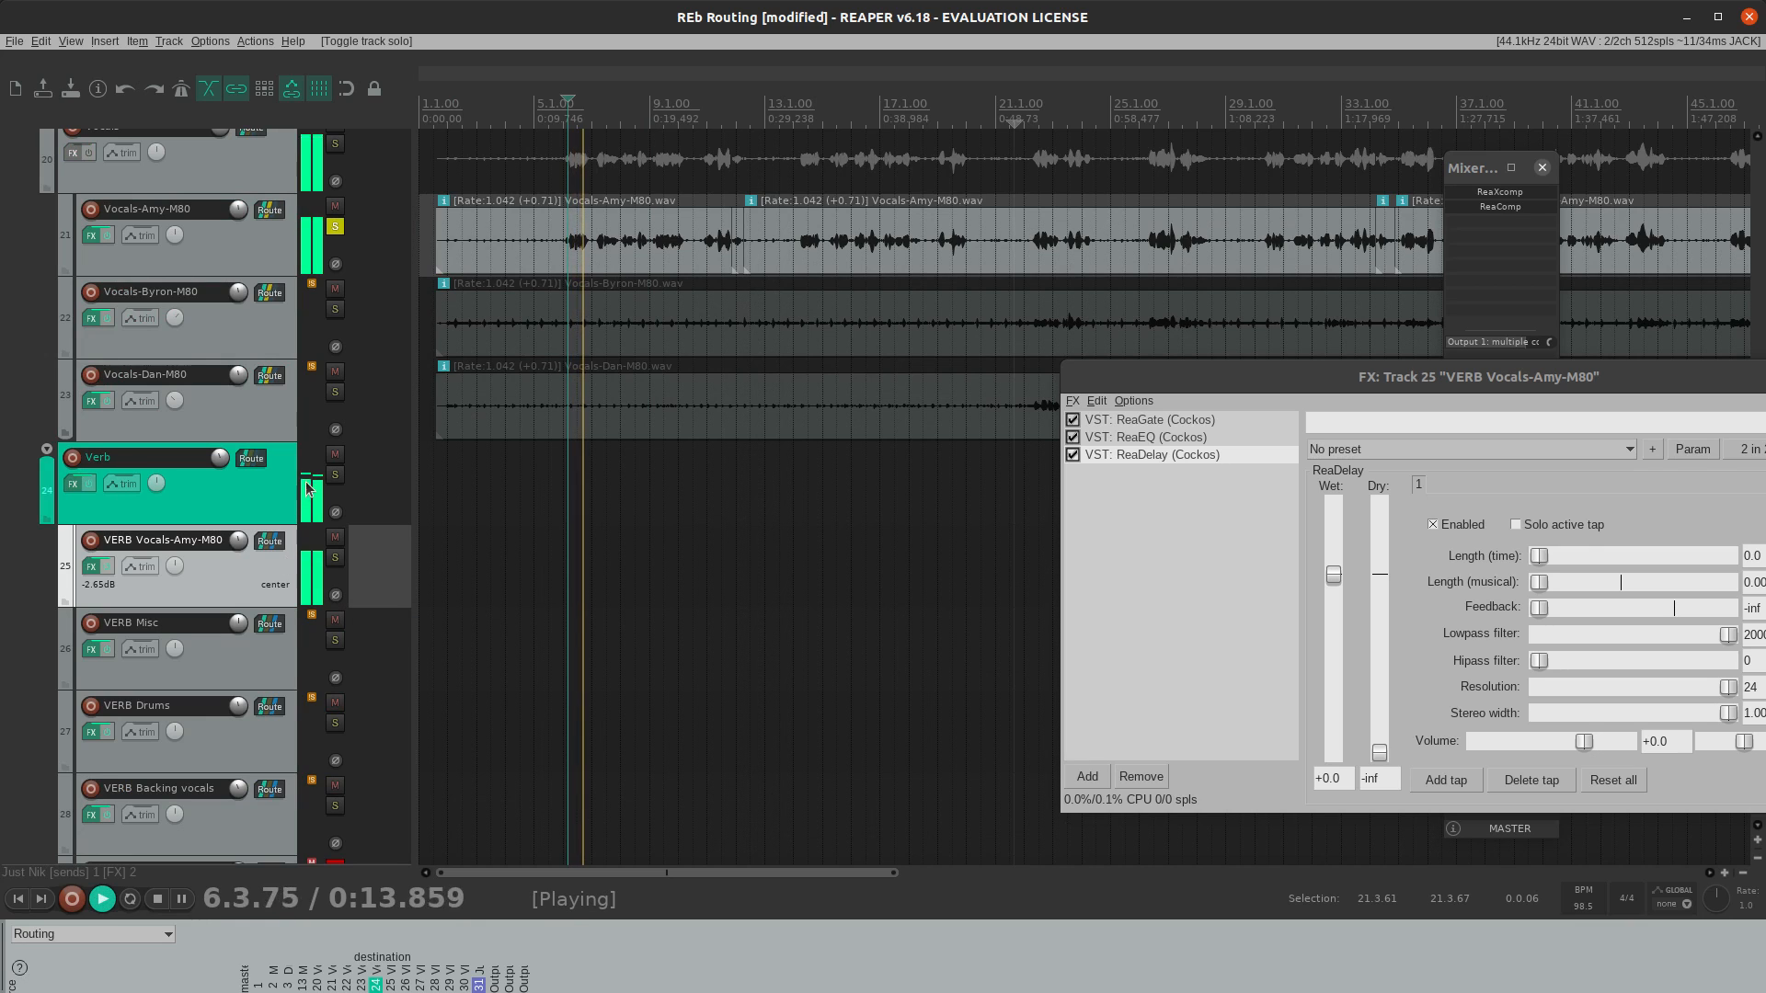
{"action": "key", "text": "space"}
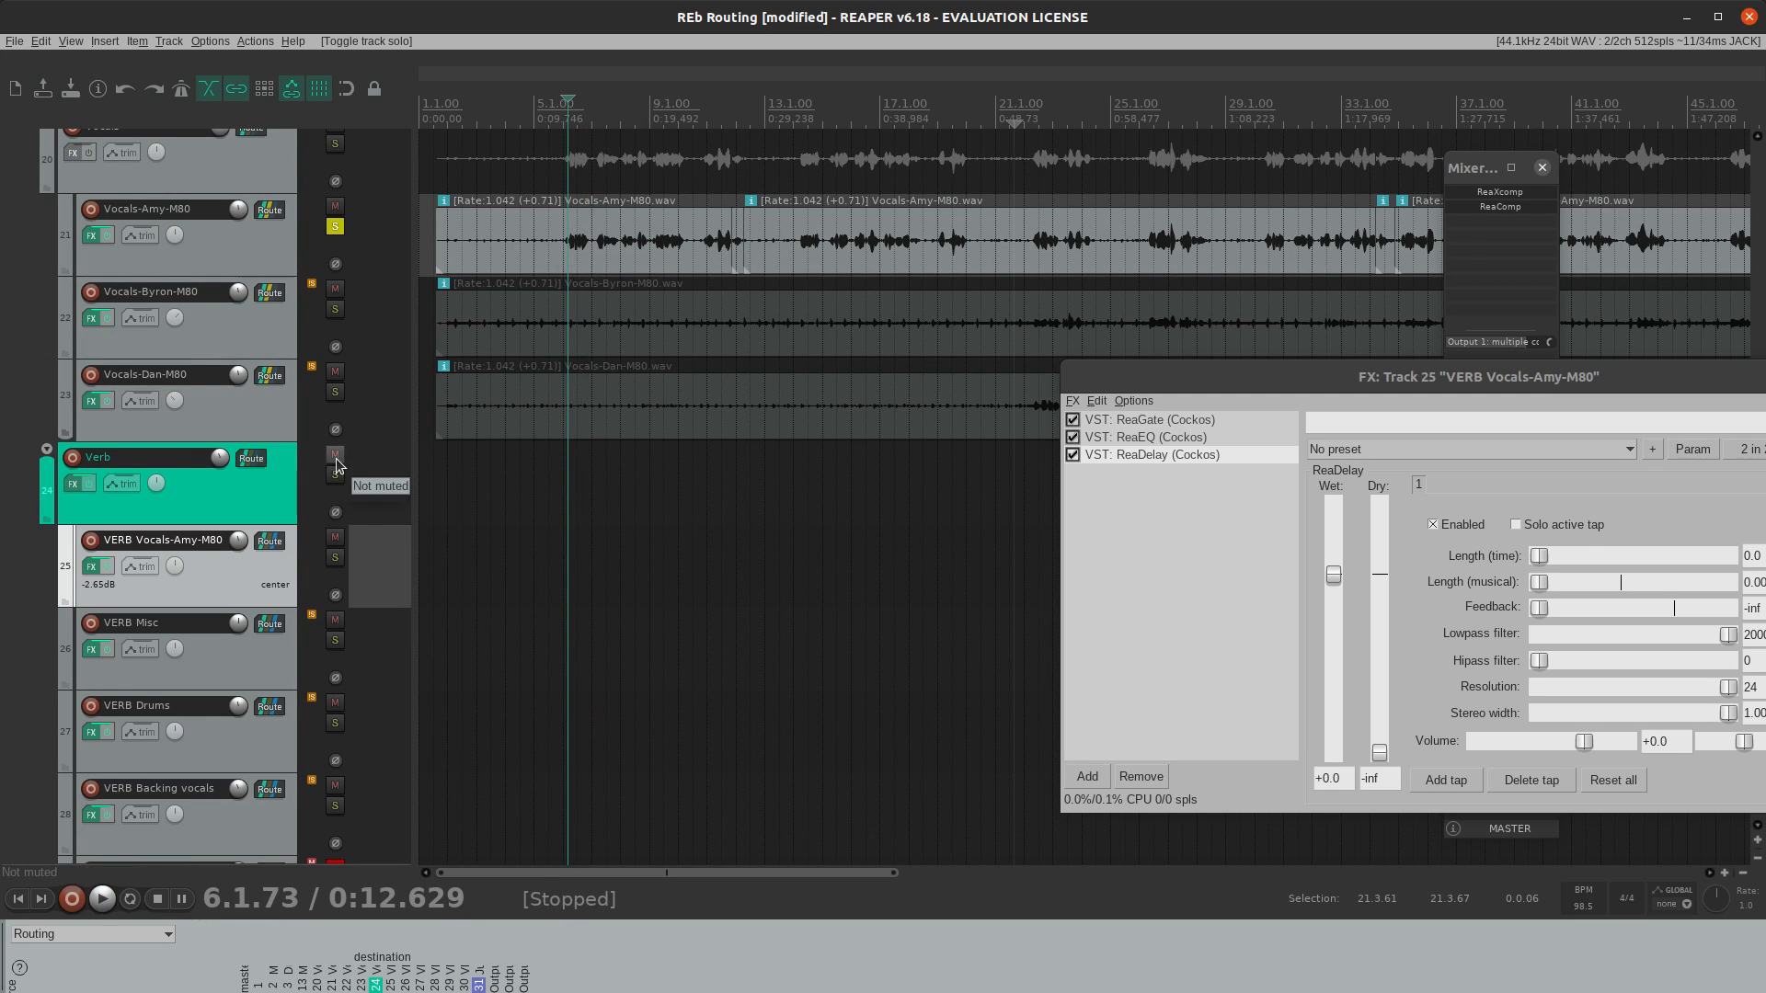
{"action": "left_click", "coordinate": [336, 457]}
{"action": "key", "text": "space"}
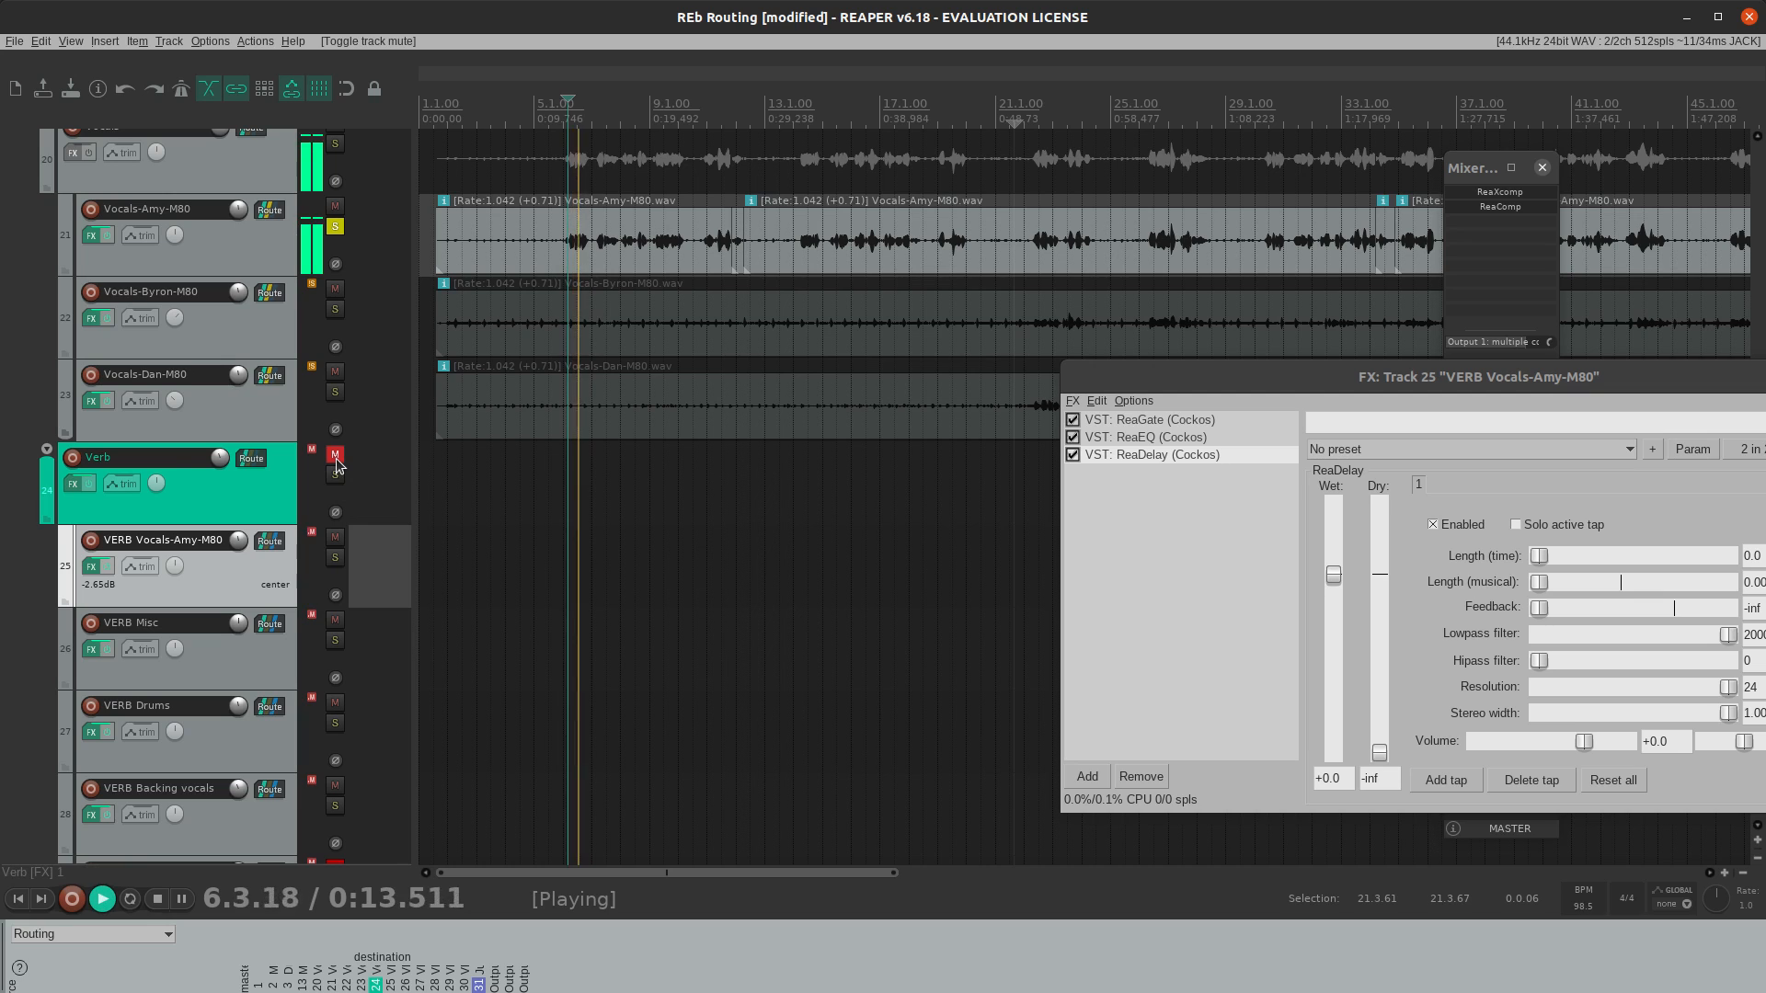
{"action": "key", "text": "space"}
{"action": "left_click", "coordinate": [335, 457]}
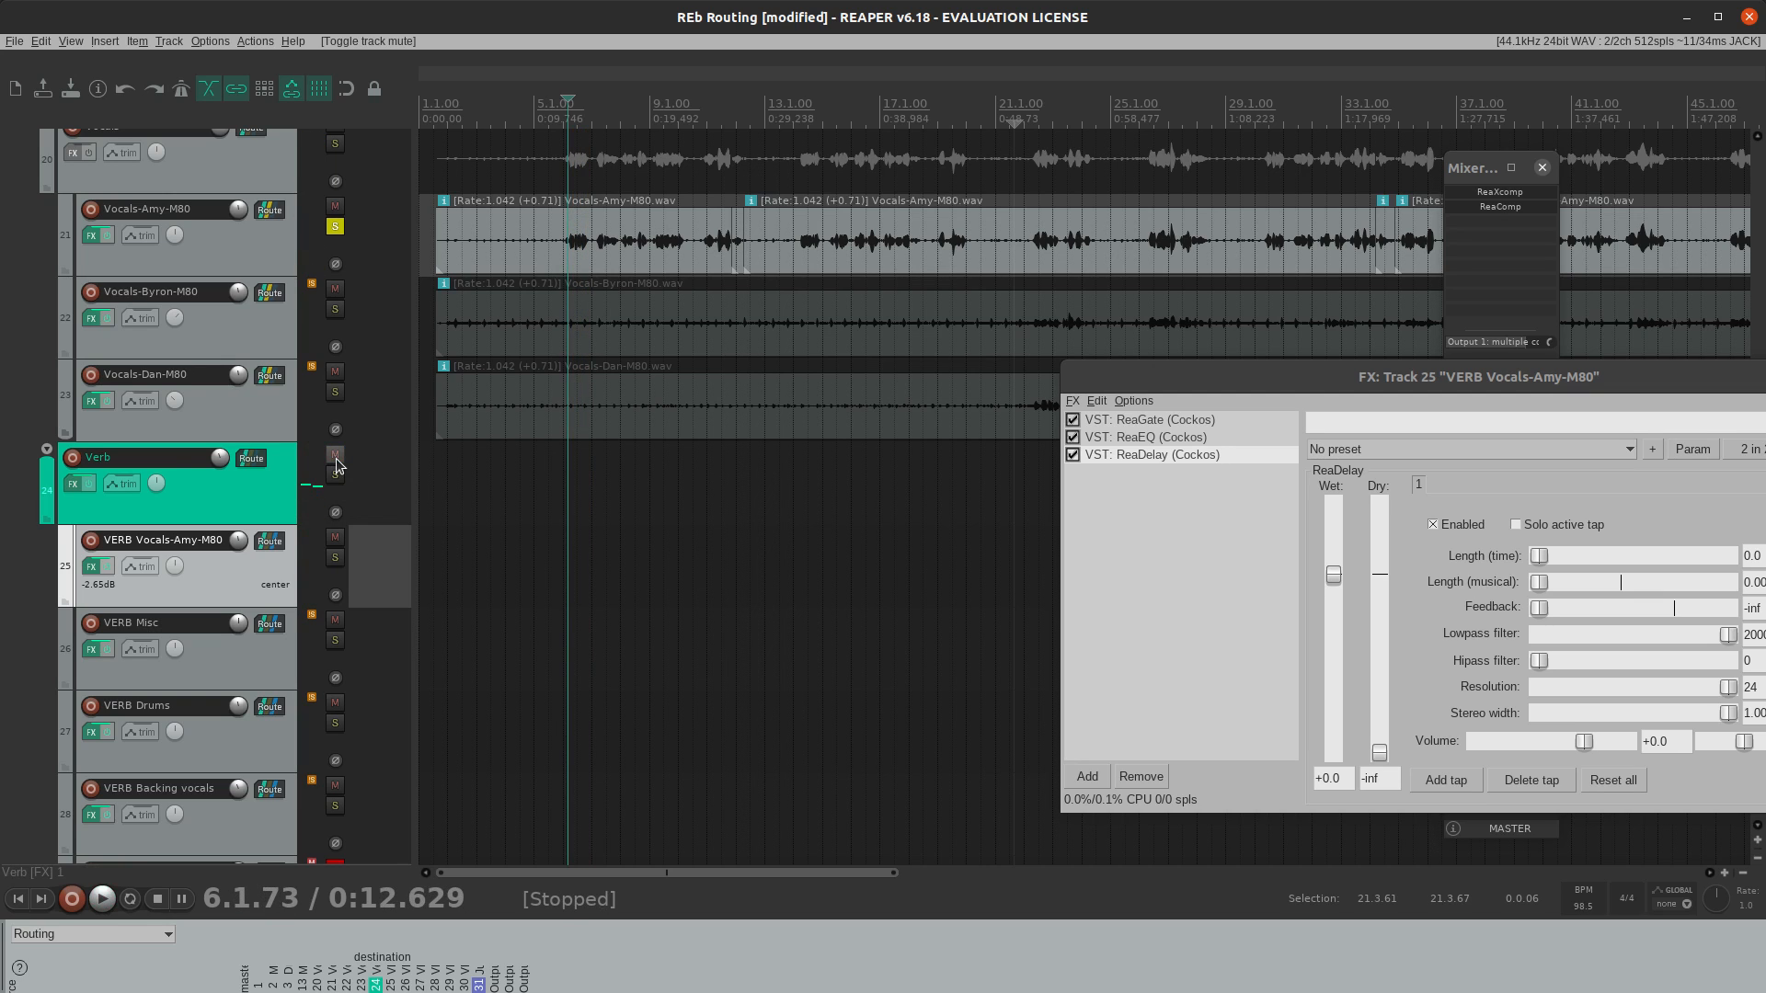
- Try a longer ReaDelay time on the first reverb track during playback and return the length to 0.0 ms
{"action": "left_click_drag", "start_coordinate": [1349, 384], "coordinate": [981, 431]}
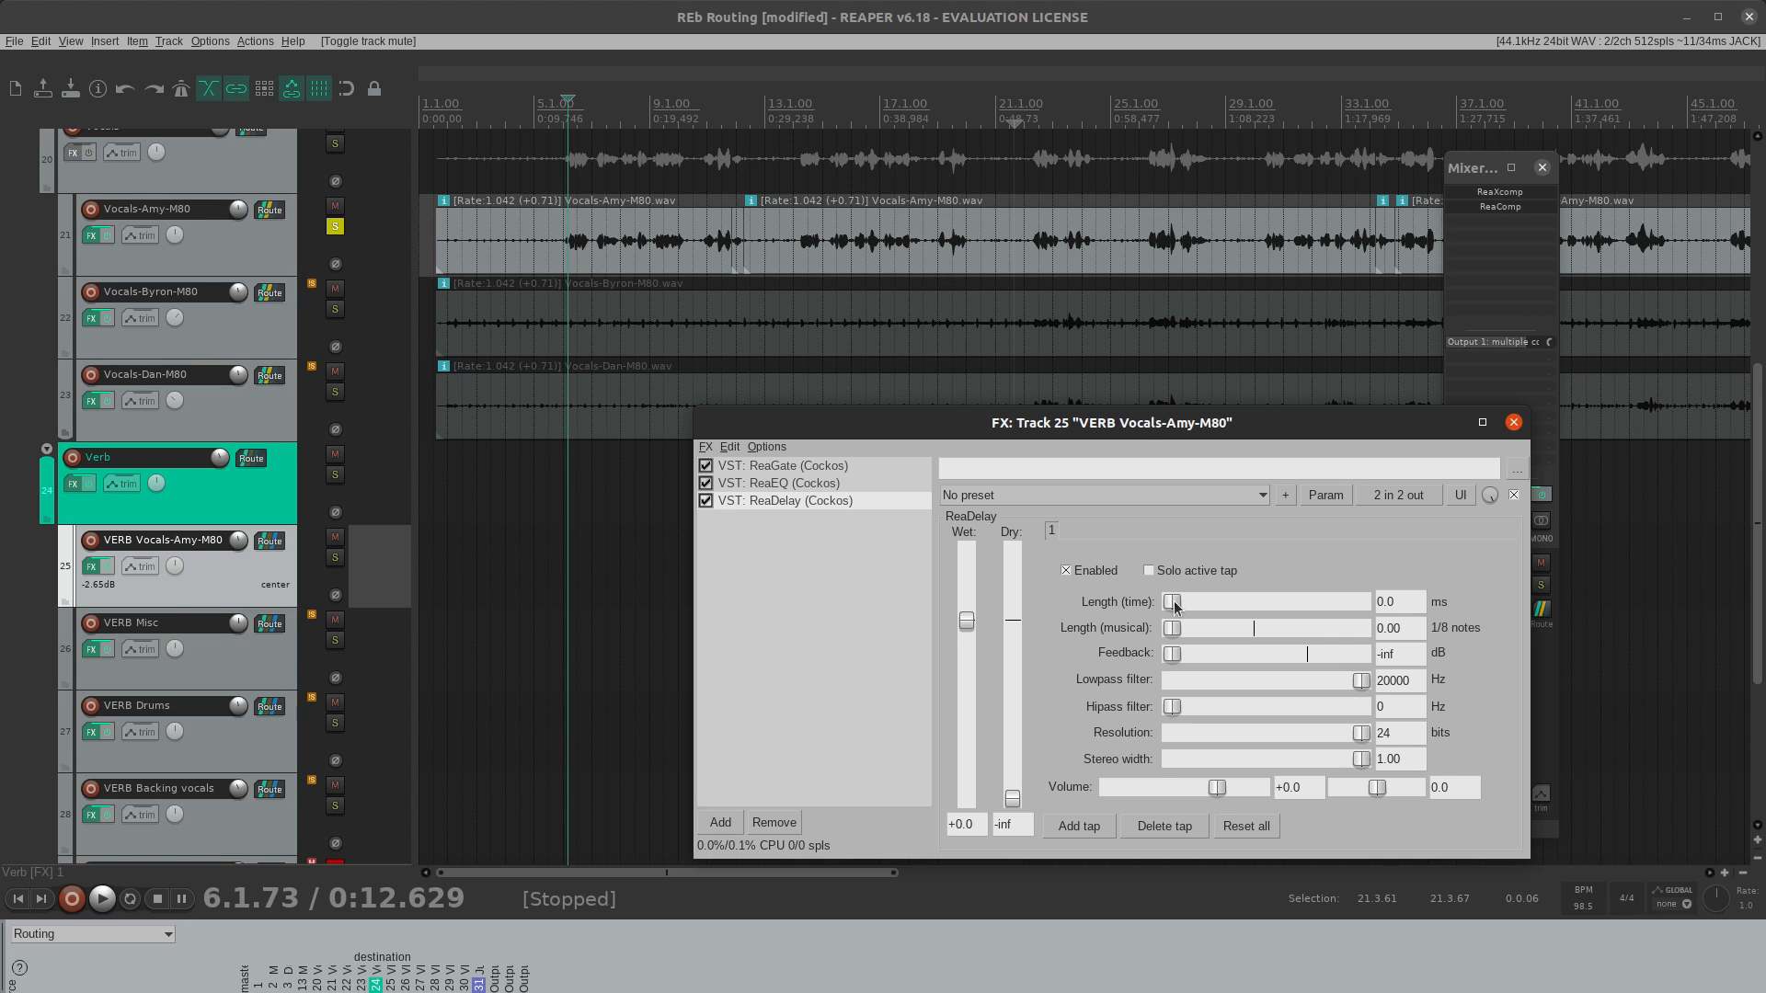
{"action": "key", "text": "space"}
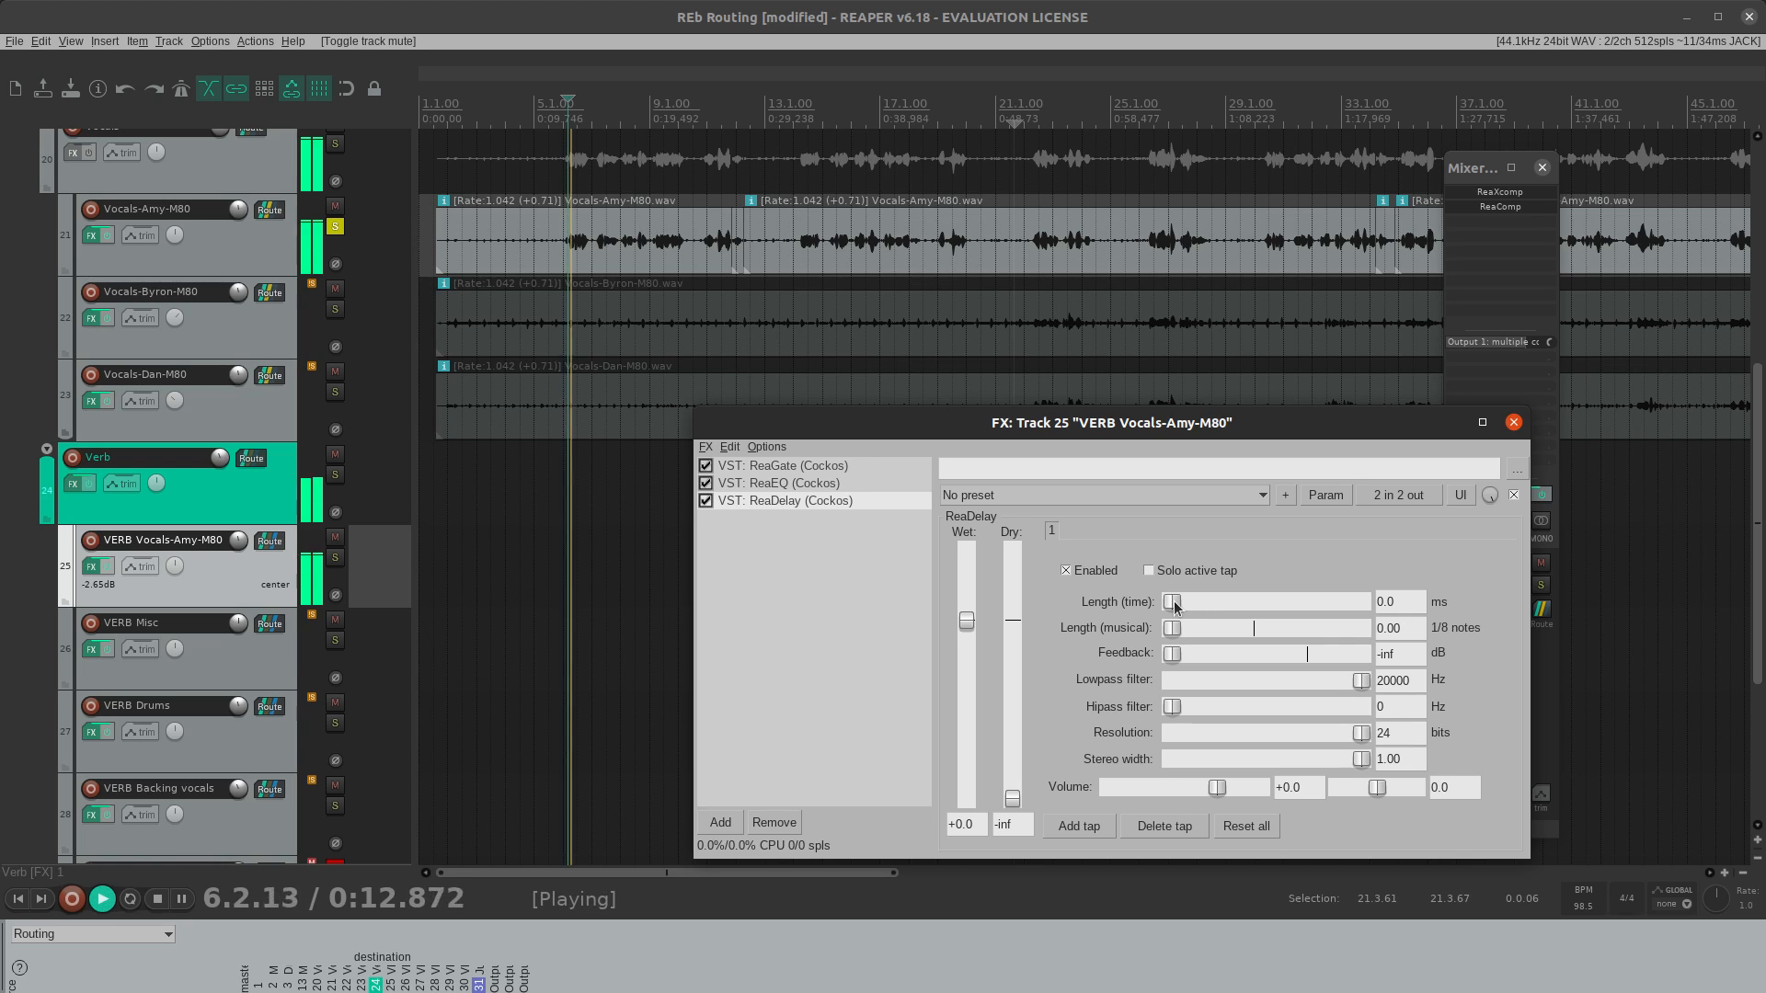
{"action": "left_click_drag", "start_coordinate": [1174, 605], "coordinate": [1192, 614]}
{"action": "mouse_move", "coordinate": [1201, 614]}
{"action": "left_mouse_down"}
{"action": "mouse_move", "coordinate": [1269, 628]}
{"action": "mouse_move", "coordinate": [1170, 623]}
{"action": "left_mouse_up"}
{"action": "key", "text": "space"}
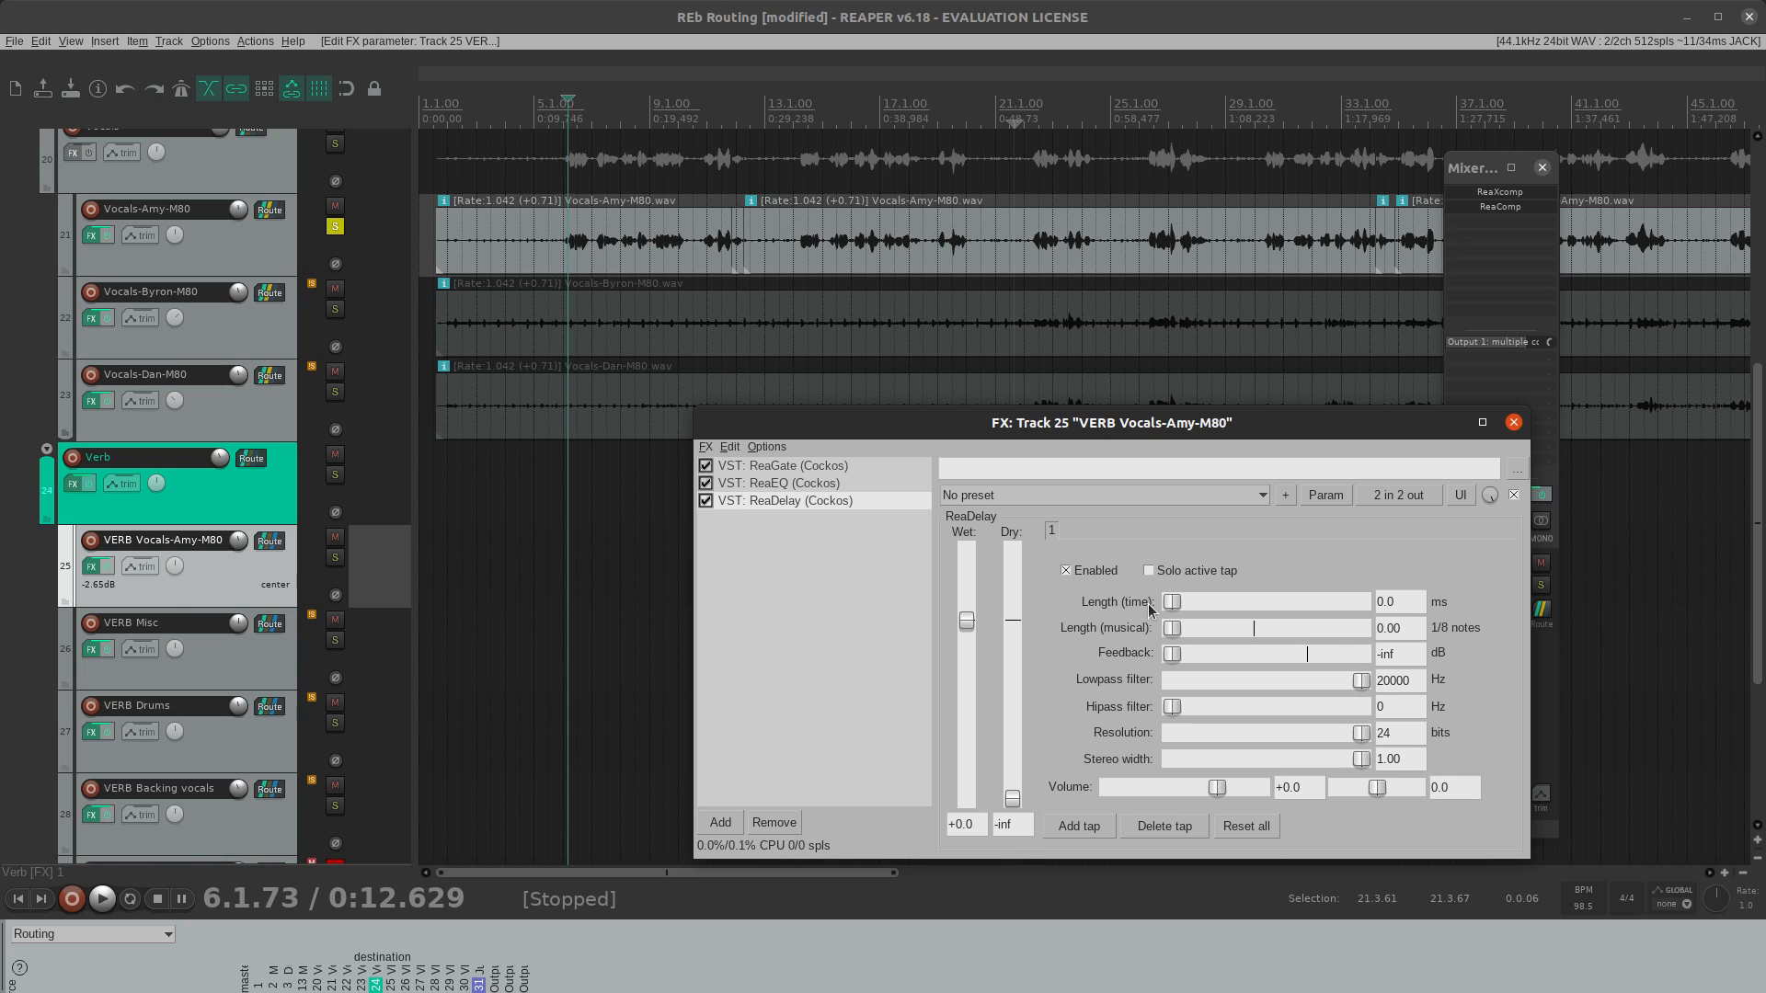
{"action": "key", "text": "space"}
{"action": "key", "text": "space"}
- Place VERB Backing vocals directly above VERB Misc and switch the solo from the first vocal to the two backing vocal tracks
{"action": "left_click", "coordinate": [263, 590]}
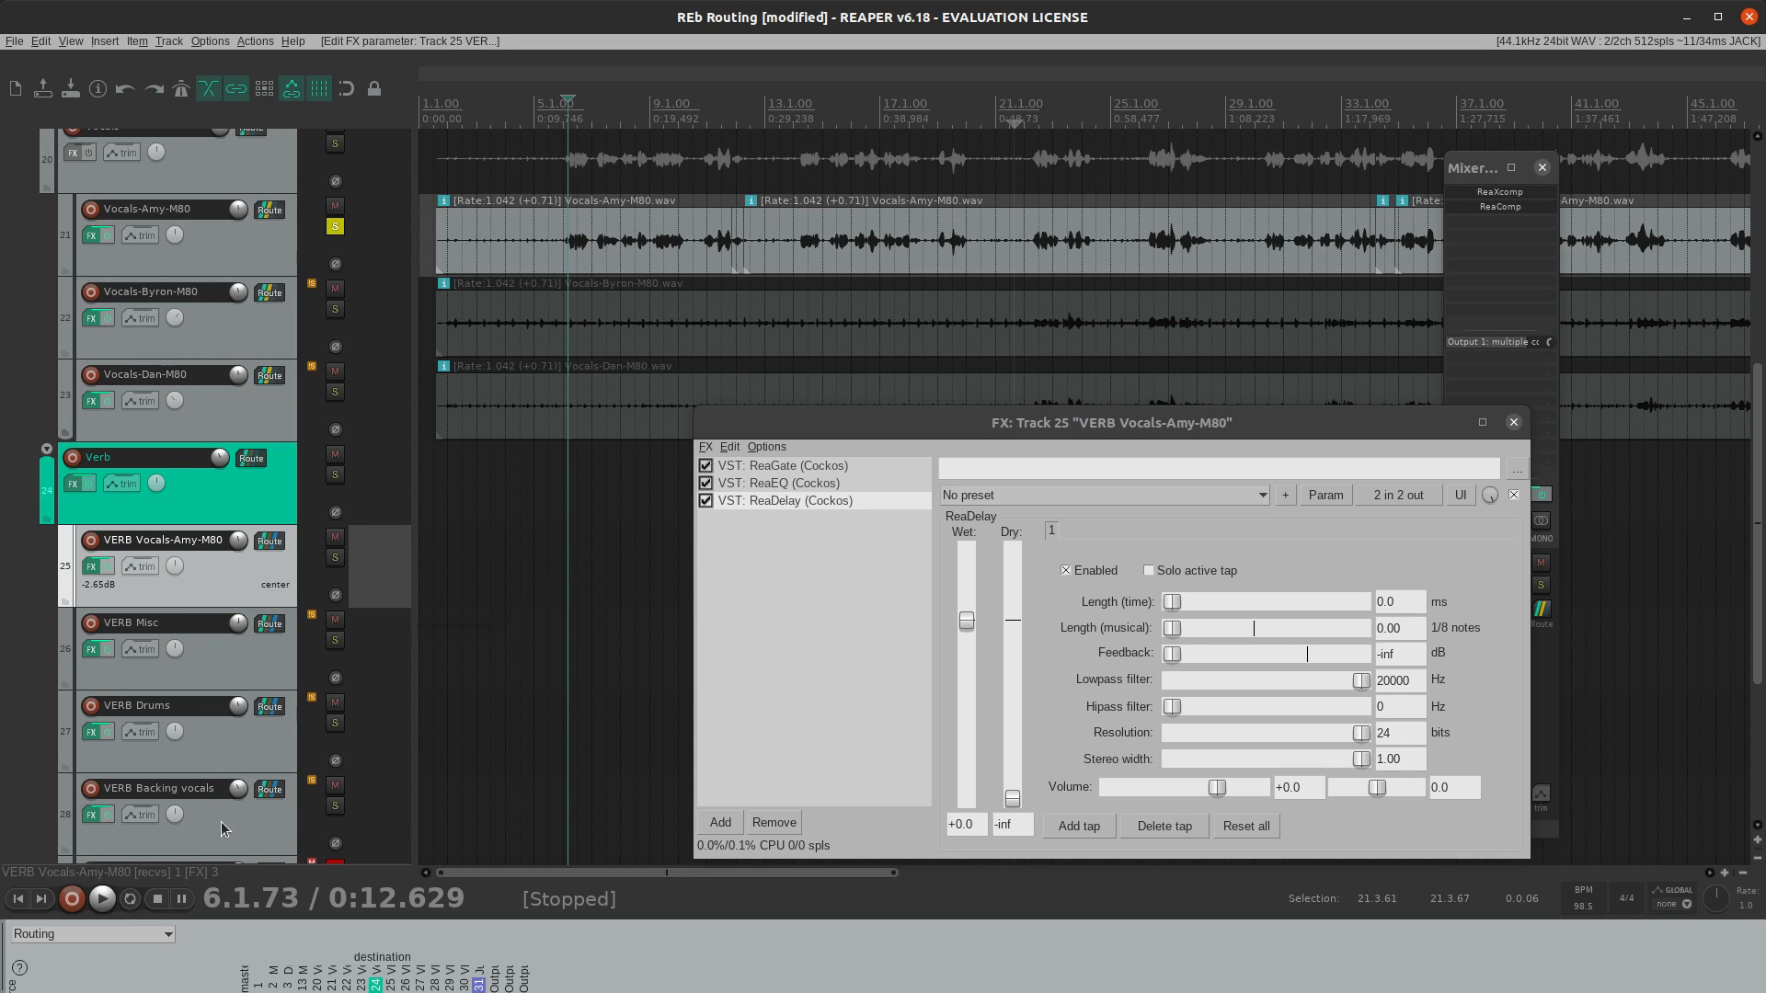
{"action": "left_click_drag", "start_coordinate": [221, 829], "coordinate": [229, 630]}
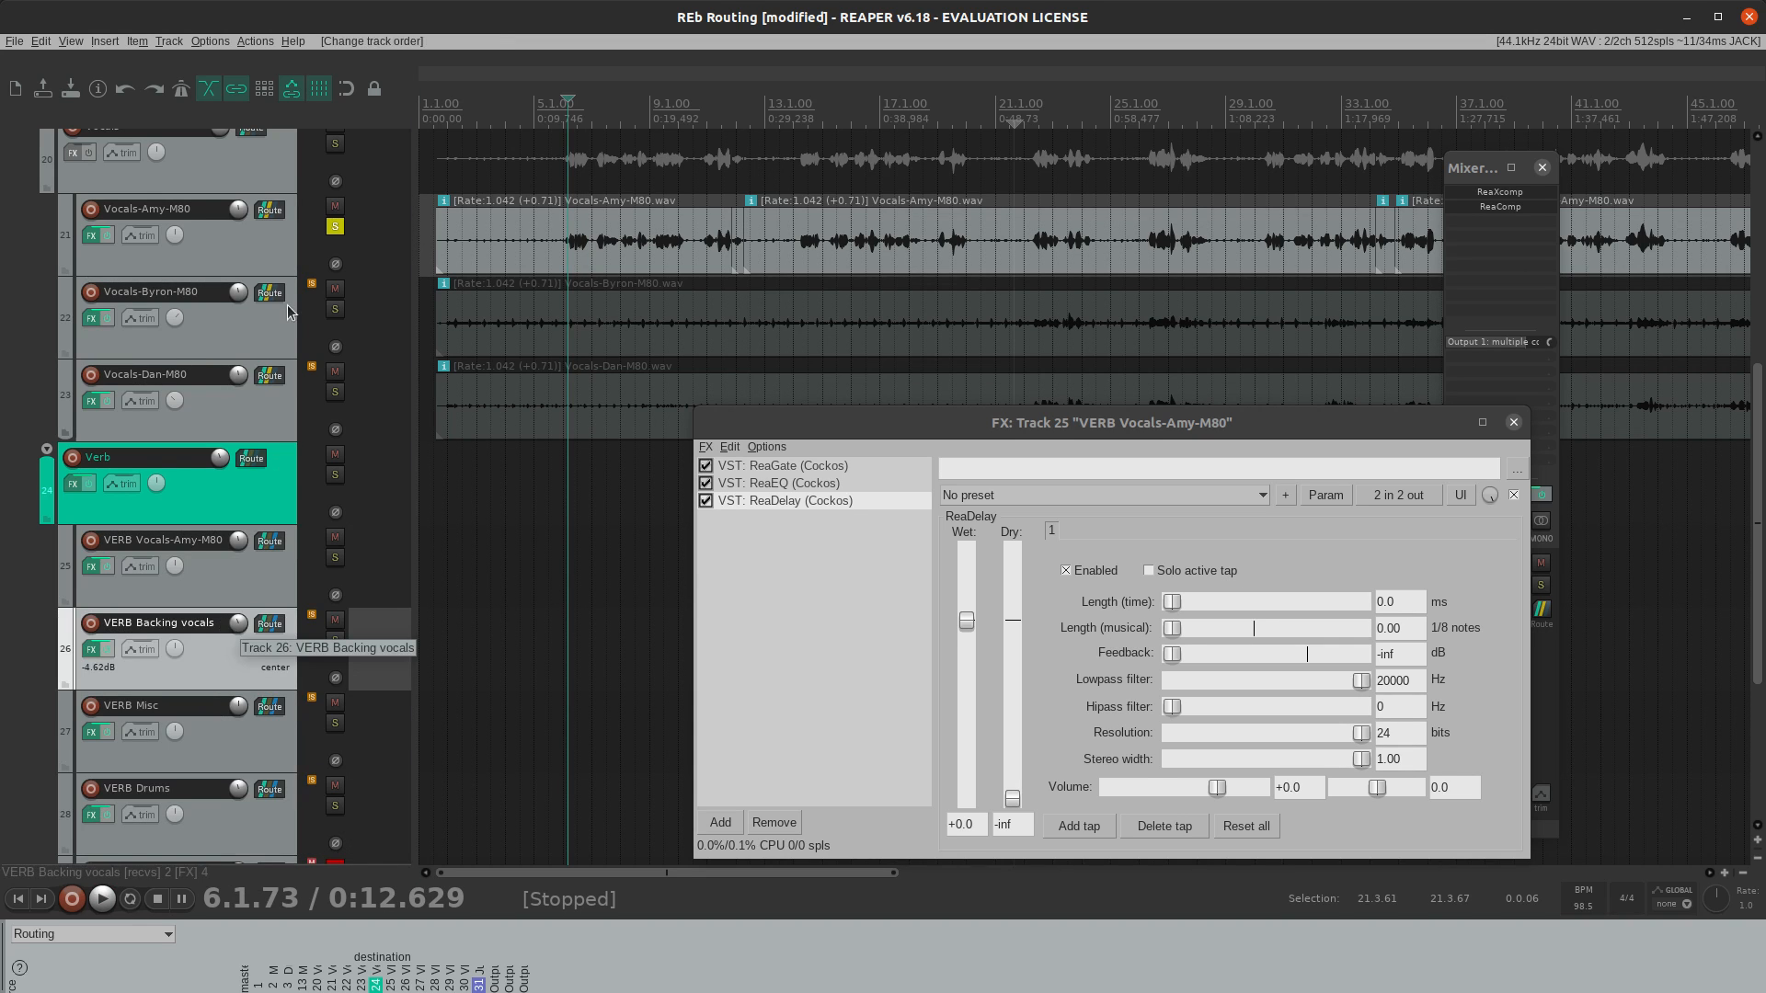
{"action": "left_click", "coordinate": [335, 228]}
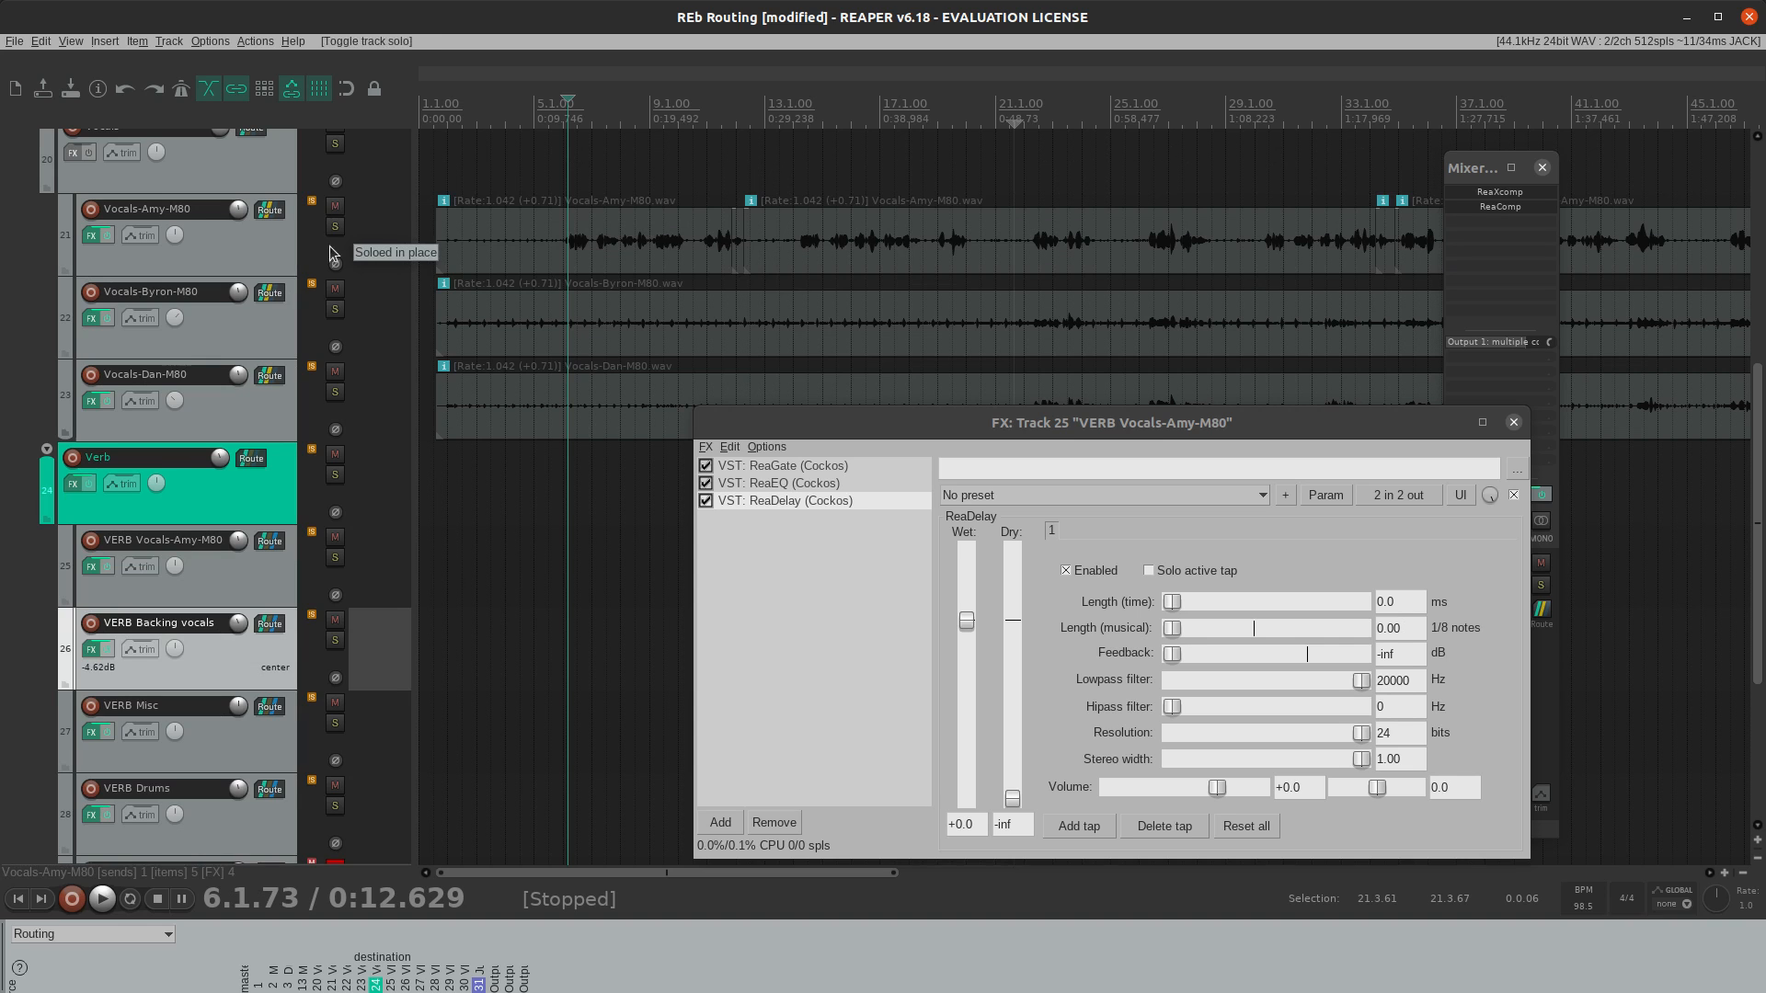
{"action": "left_click", "coordinate": [335, 310]}
{"action": "left_click", "coordinate": [335, 392]}
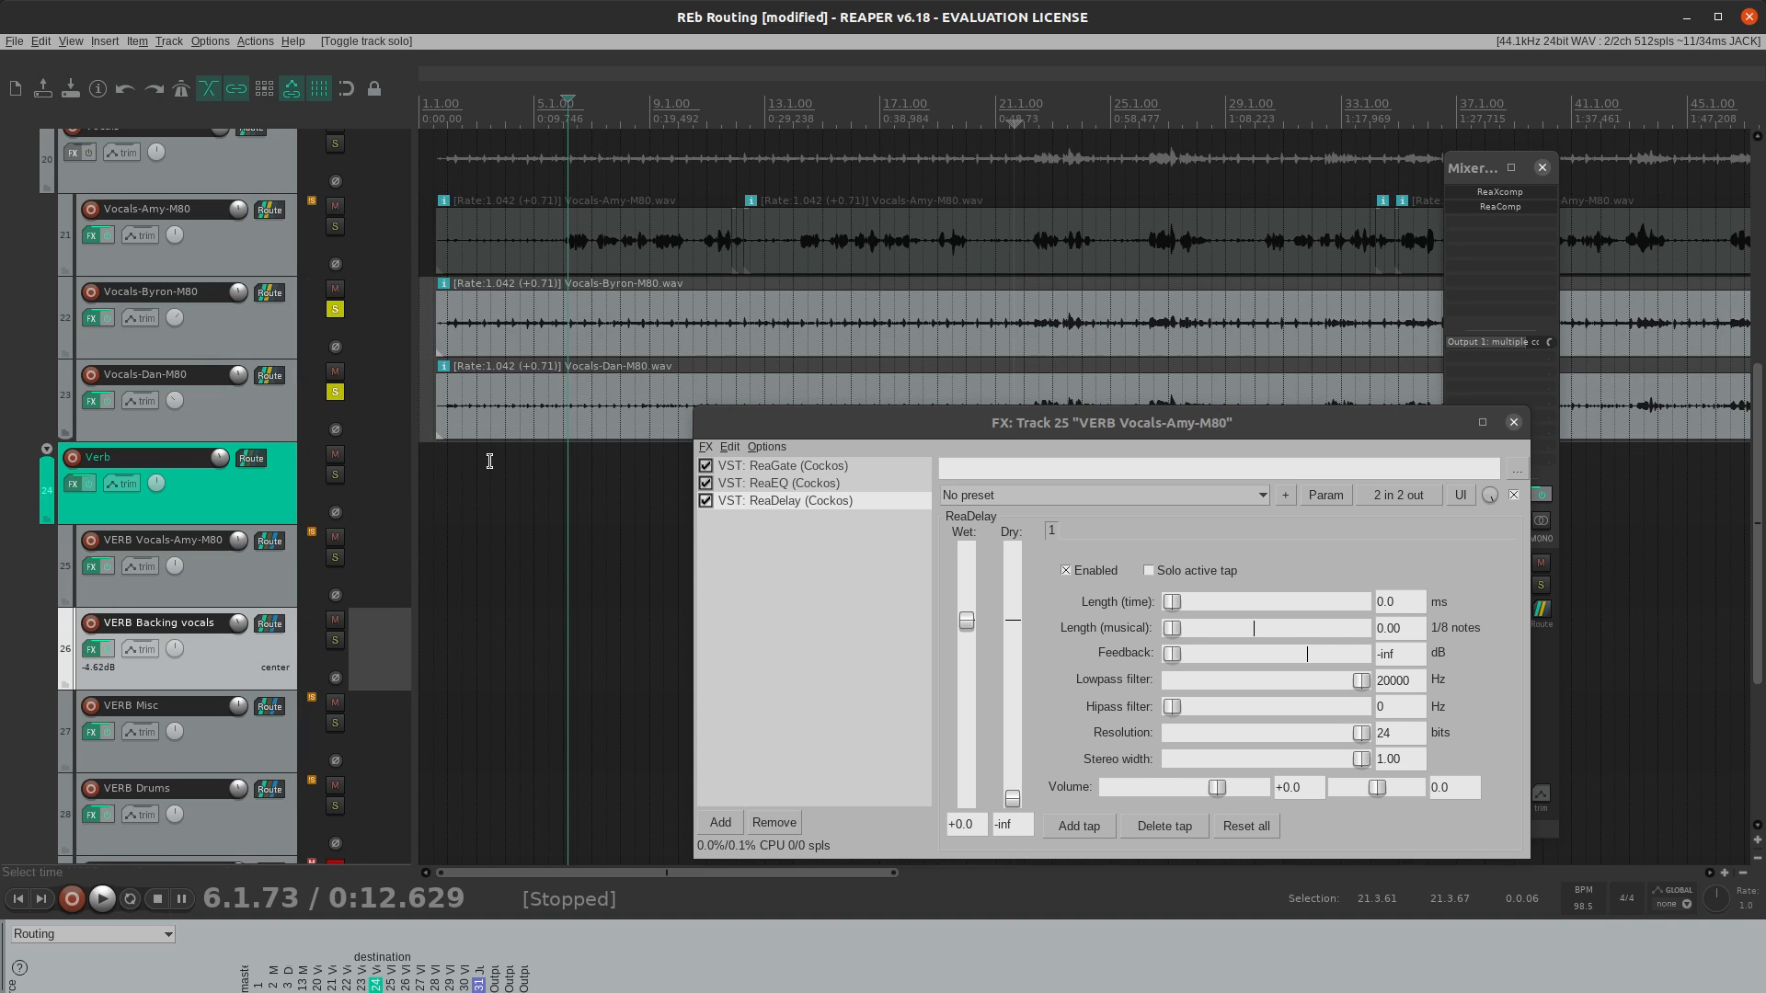
- Play the soloed backing vocals from 0:51.481 with the Verb folder unmuted and muted to compare, then unmute the folder
{"action": "left_click", "coordinate": [1027, 148]}
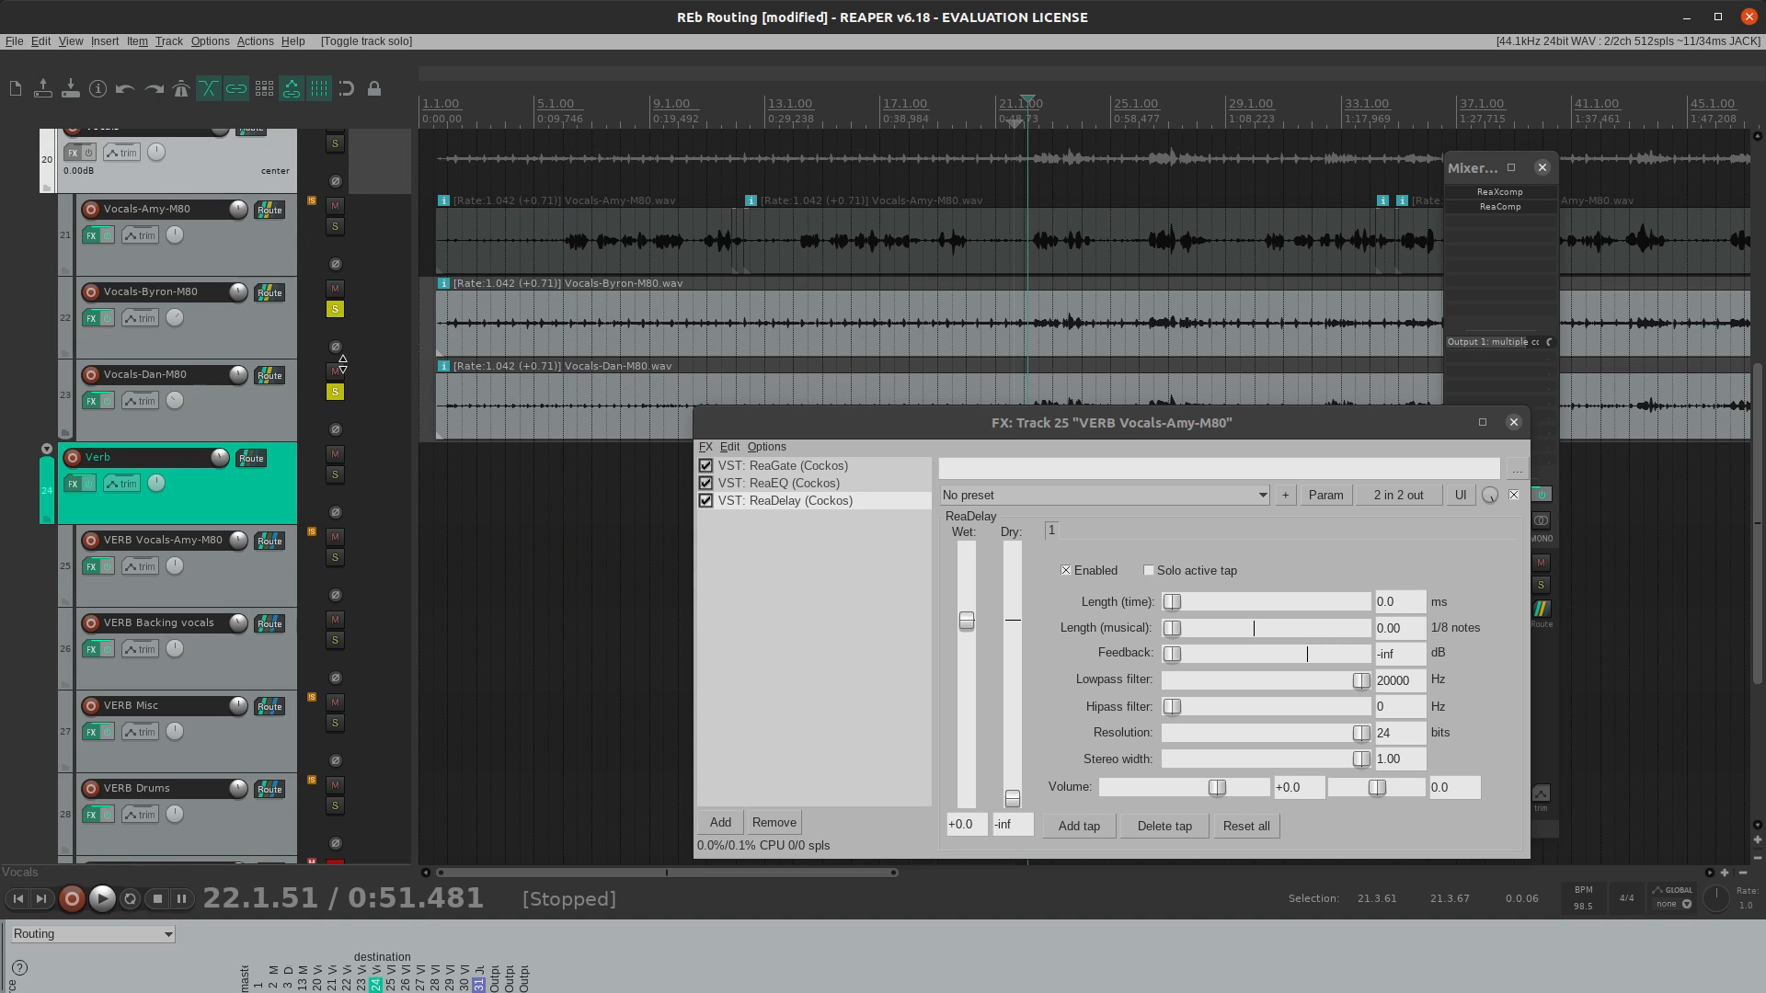
{"action": "key", "text": "space"}
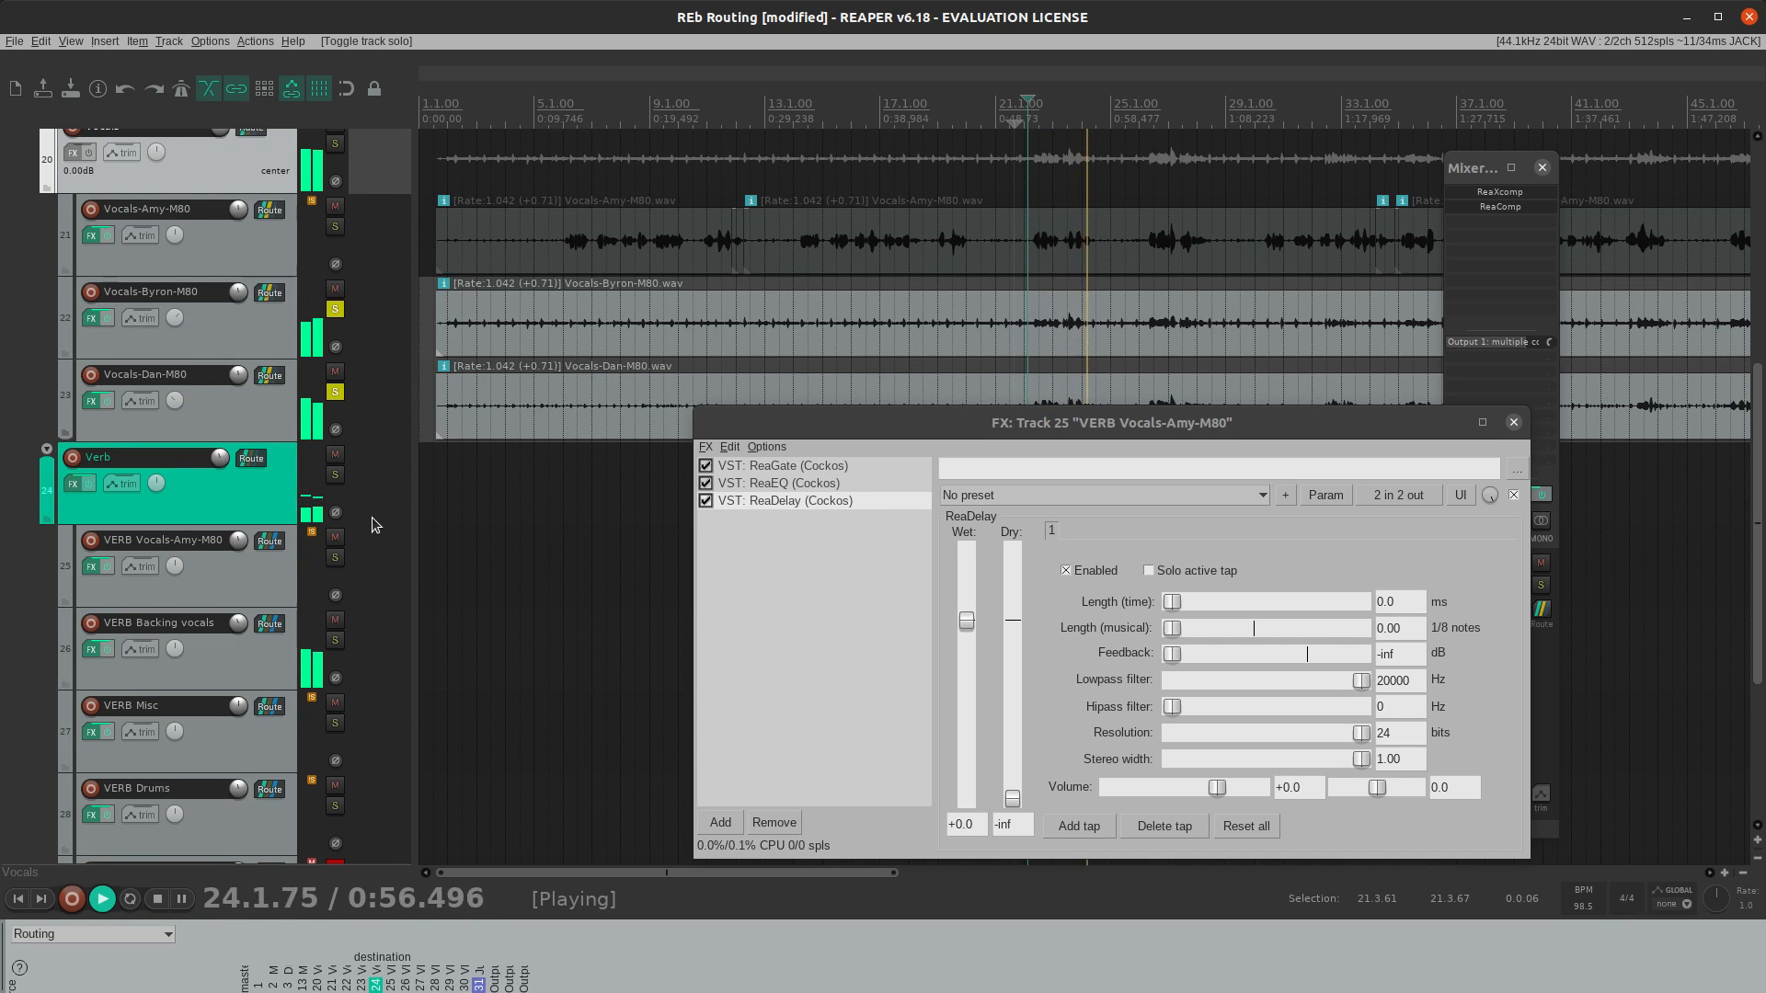
{"action": "key", "text": "space"}
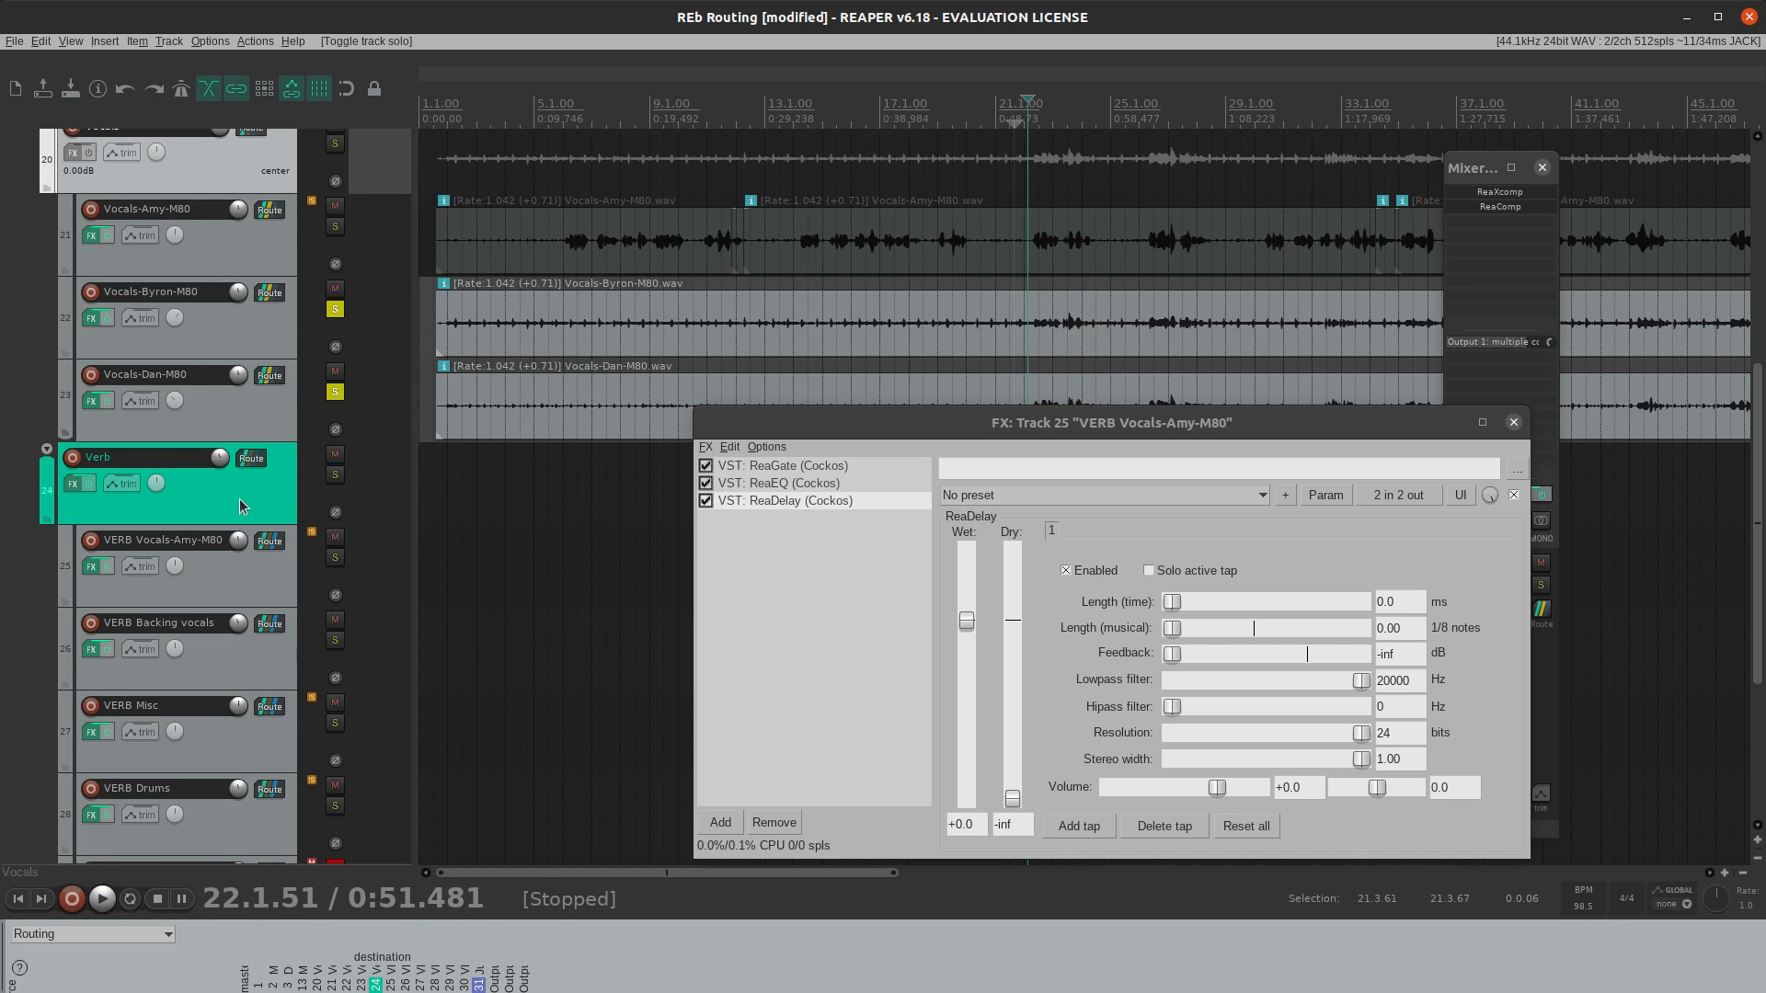
{"action": "left_click", "coordinate": [335, 455]}
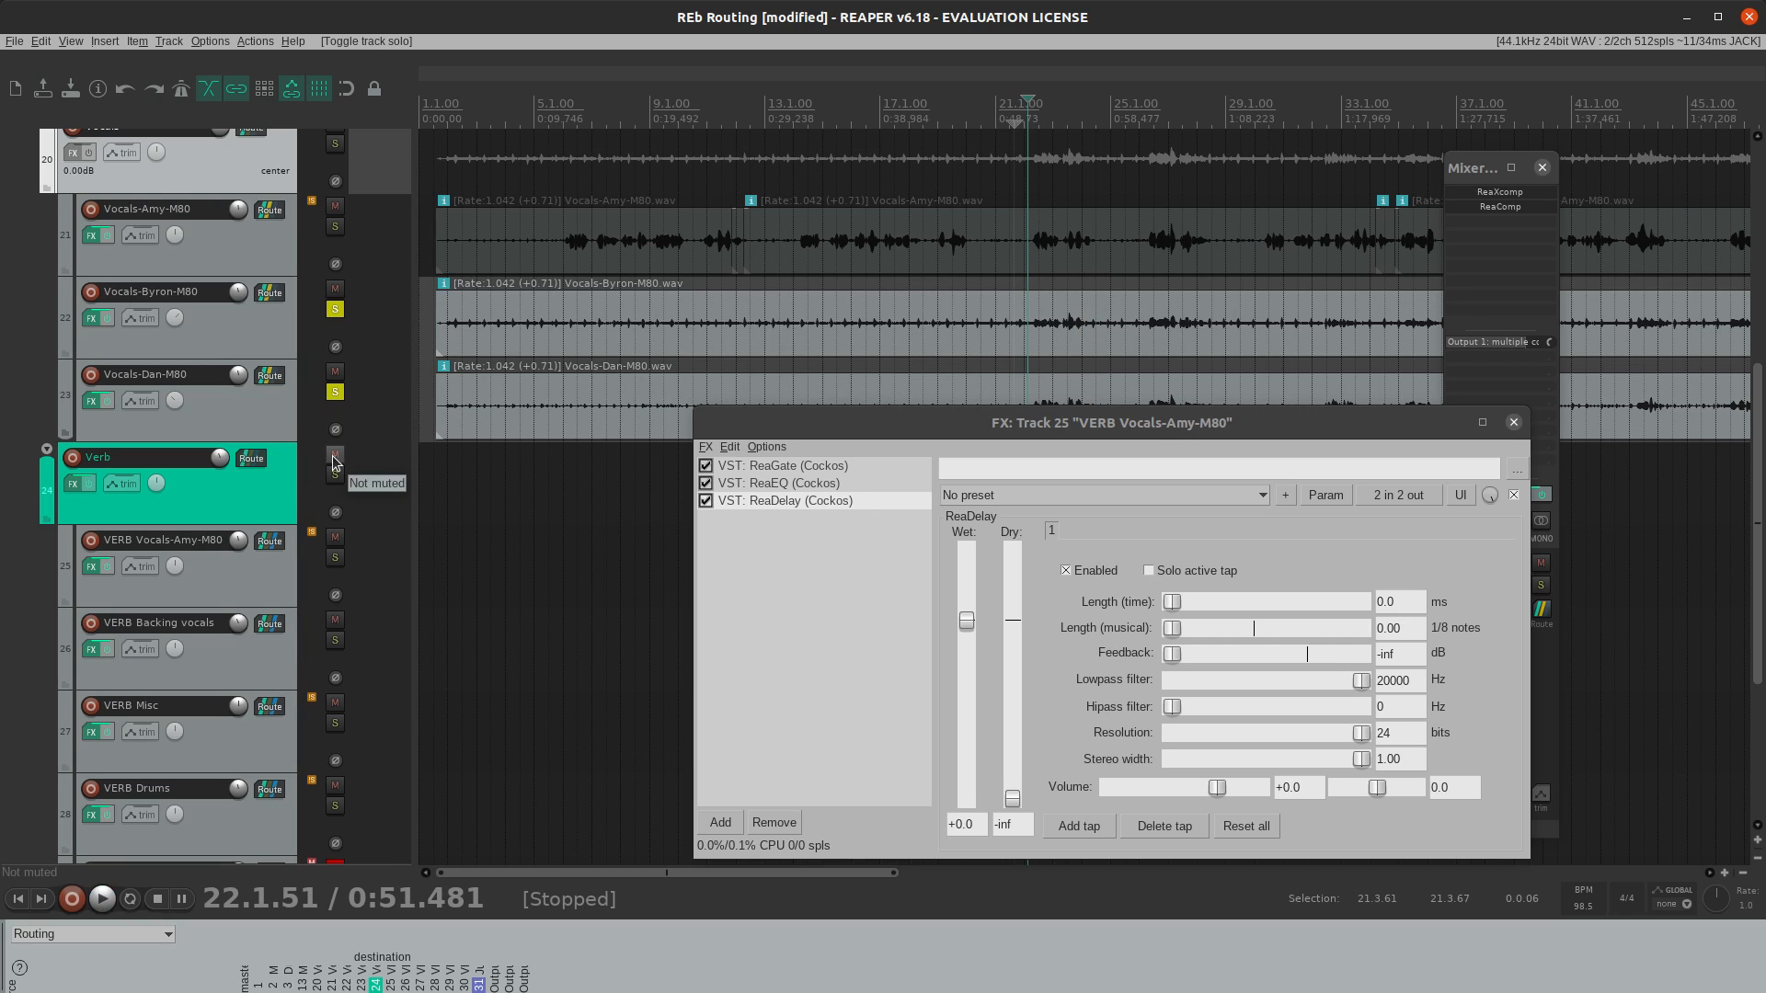
{"action": "key", "text": "space"}
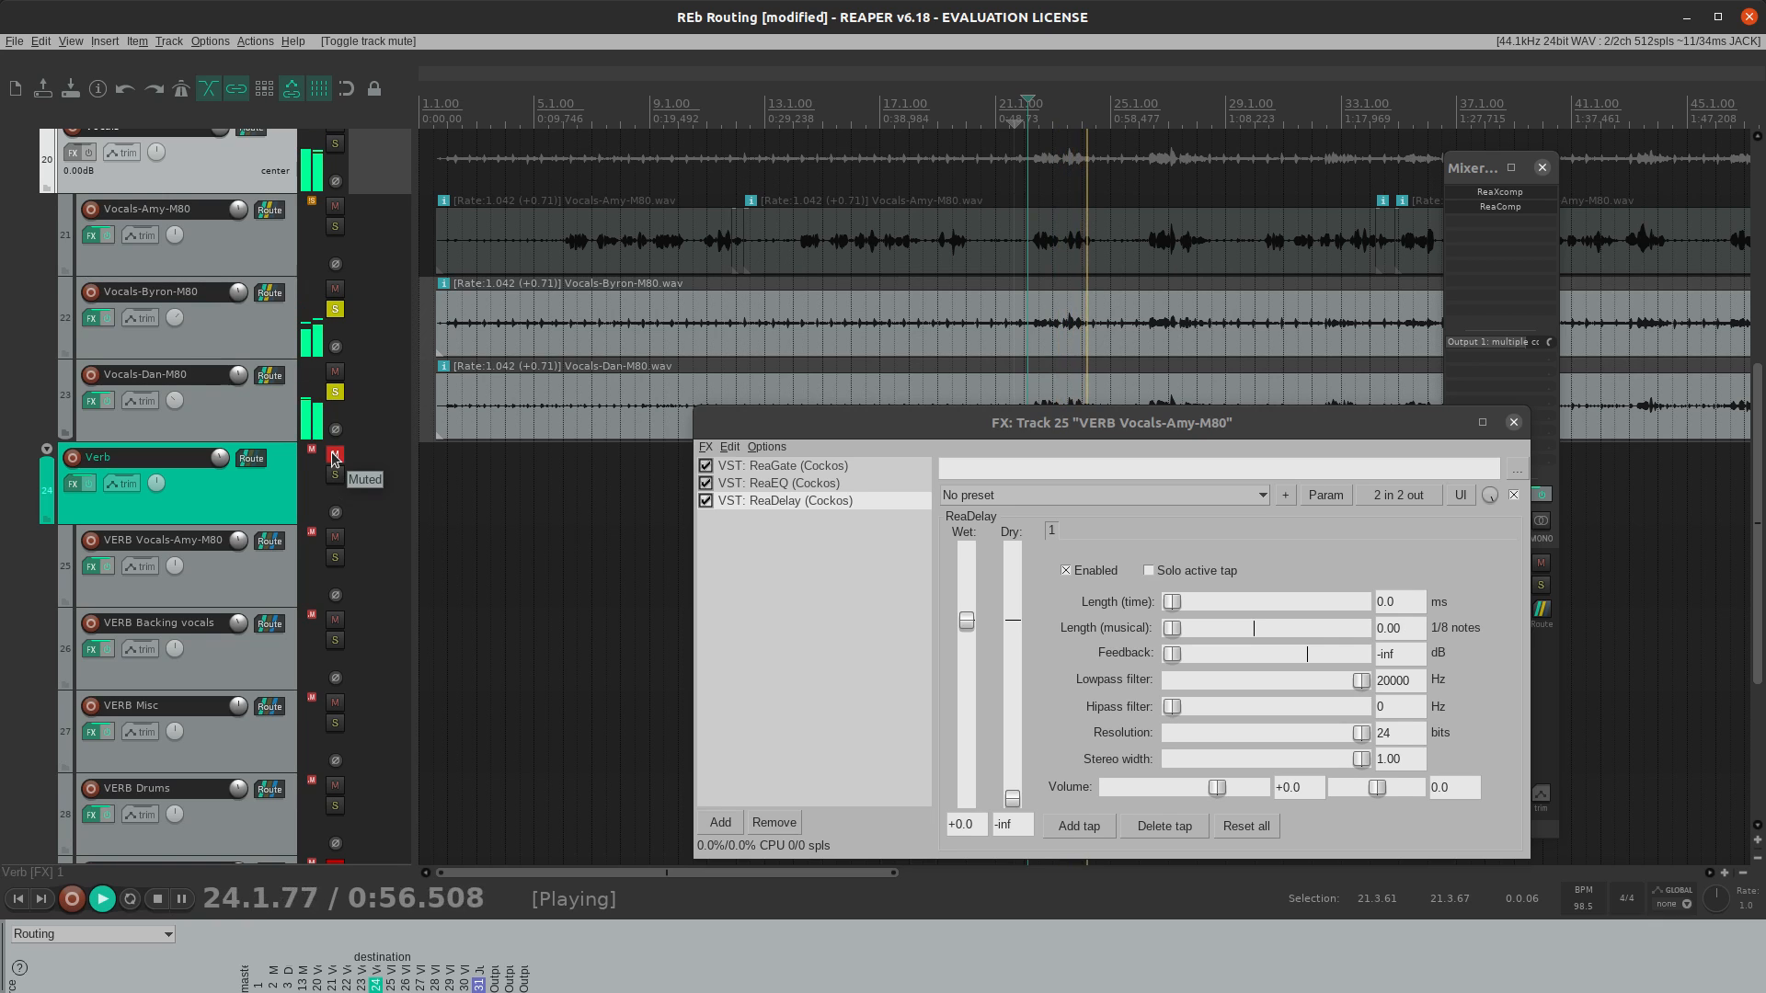
{"action": "key", "text": "space"}
{"action": "left_click", "coordinate": [335, 455]}
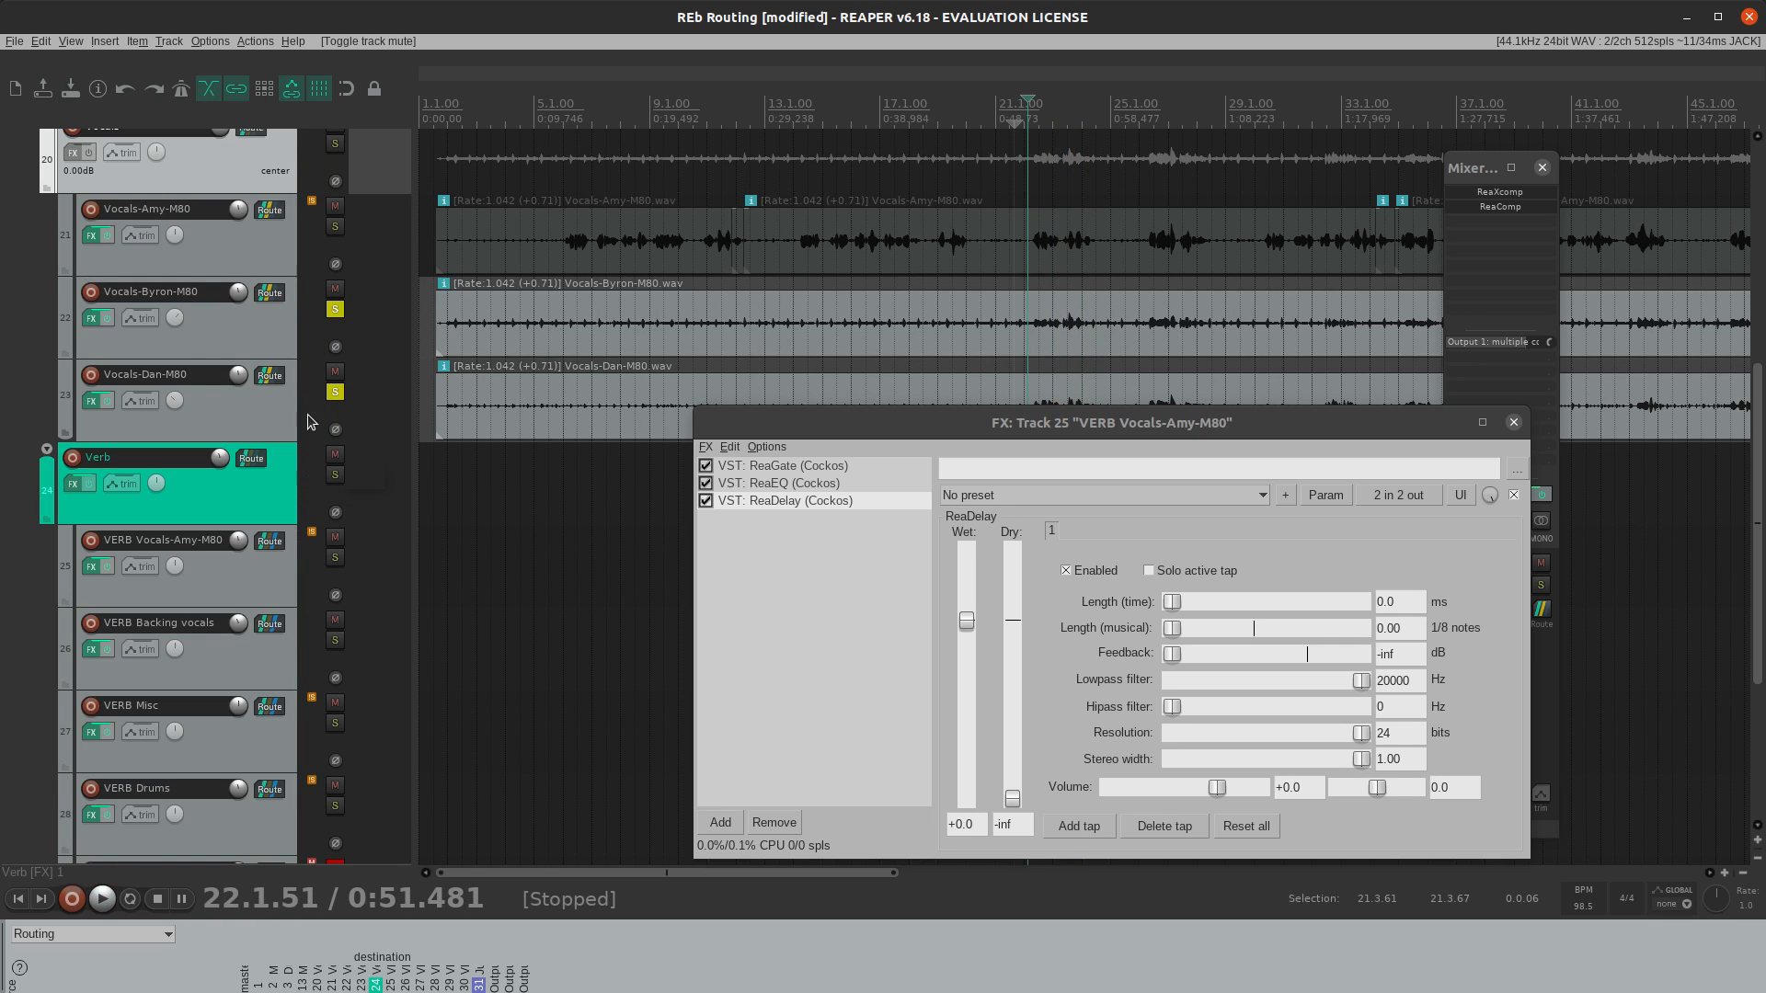
- Open the Verb folder's ReaVerbate settings beside the first reverb track's effects, then close the first reverb track's effects window
{"action": "left_click", "coordinate": [243, 495]}
{"action": "left_click", "coordinate": [79, 485]}
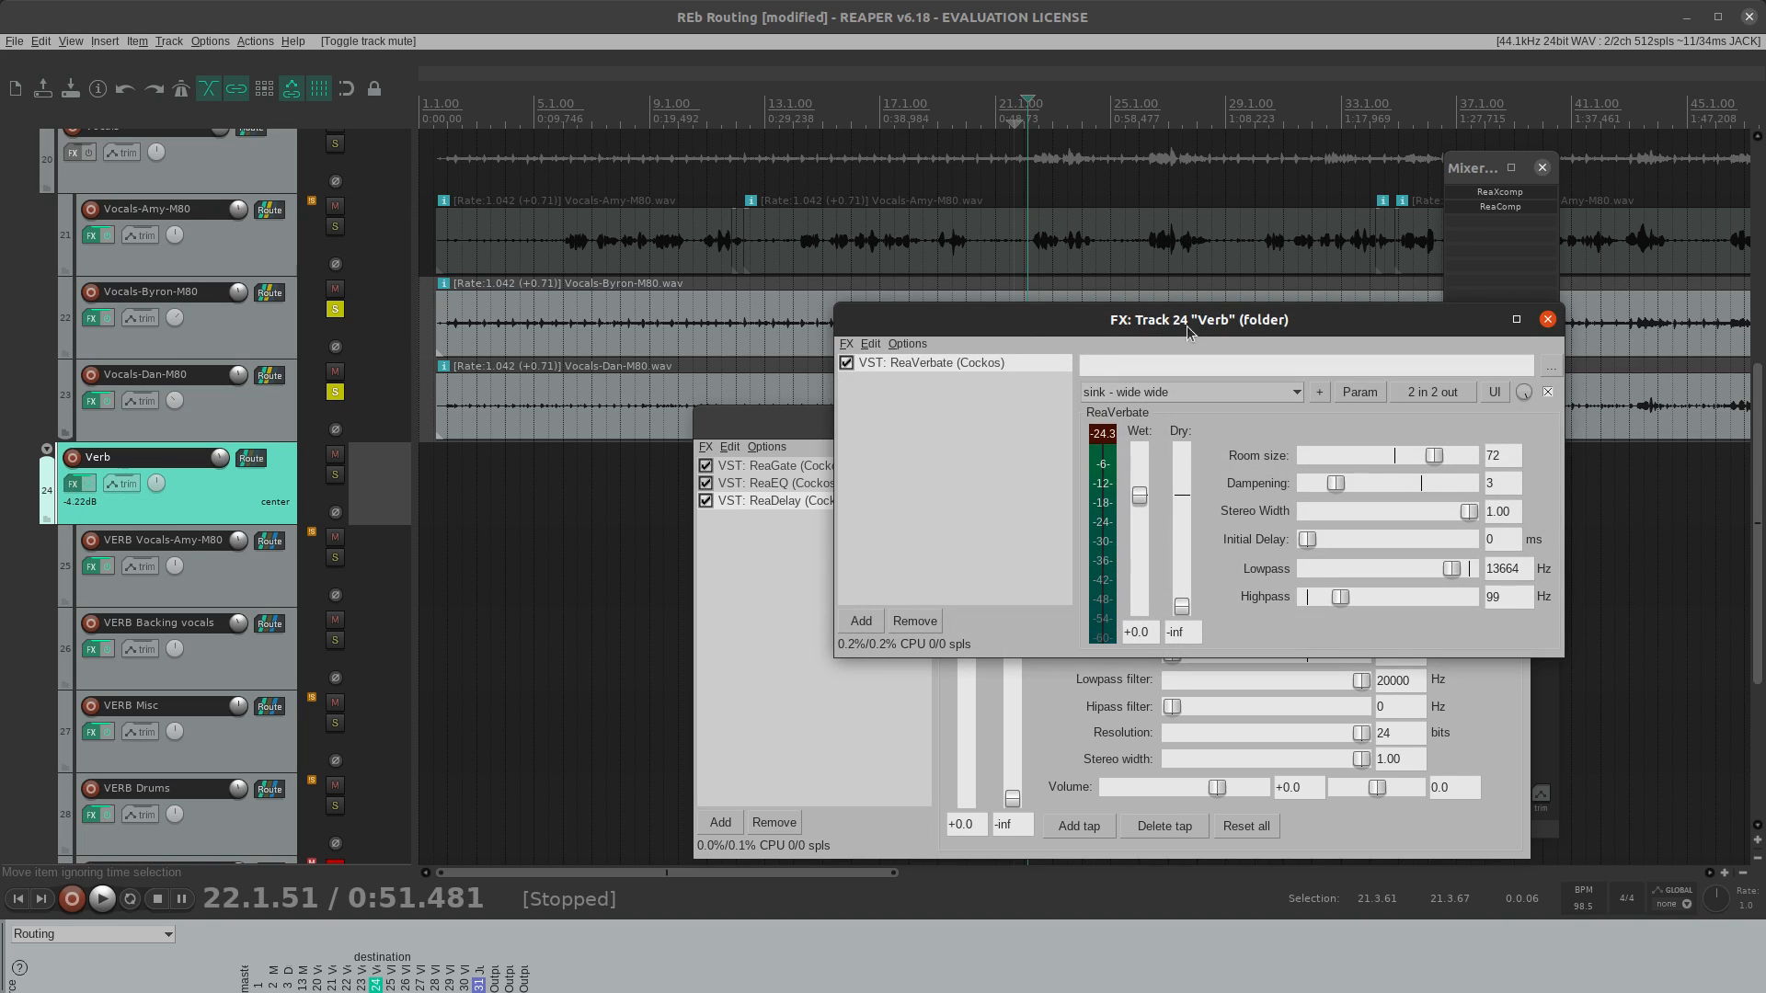
{"action": "left_click_drag", "start_coordinate": [1187, 325], "coordinate": [1149, 106]}
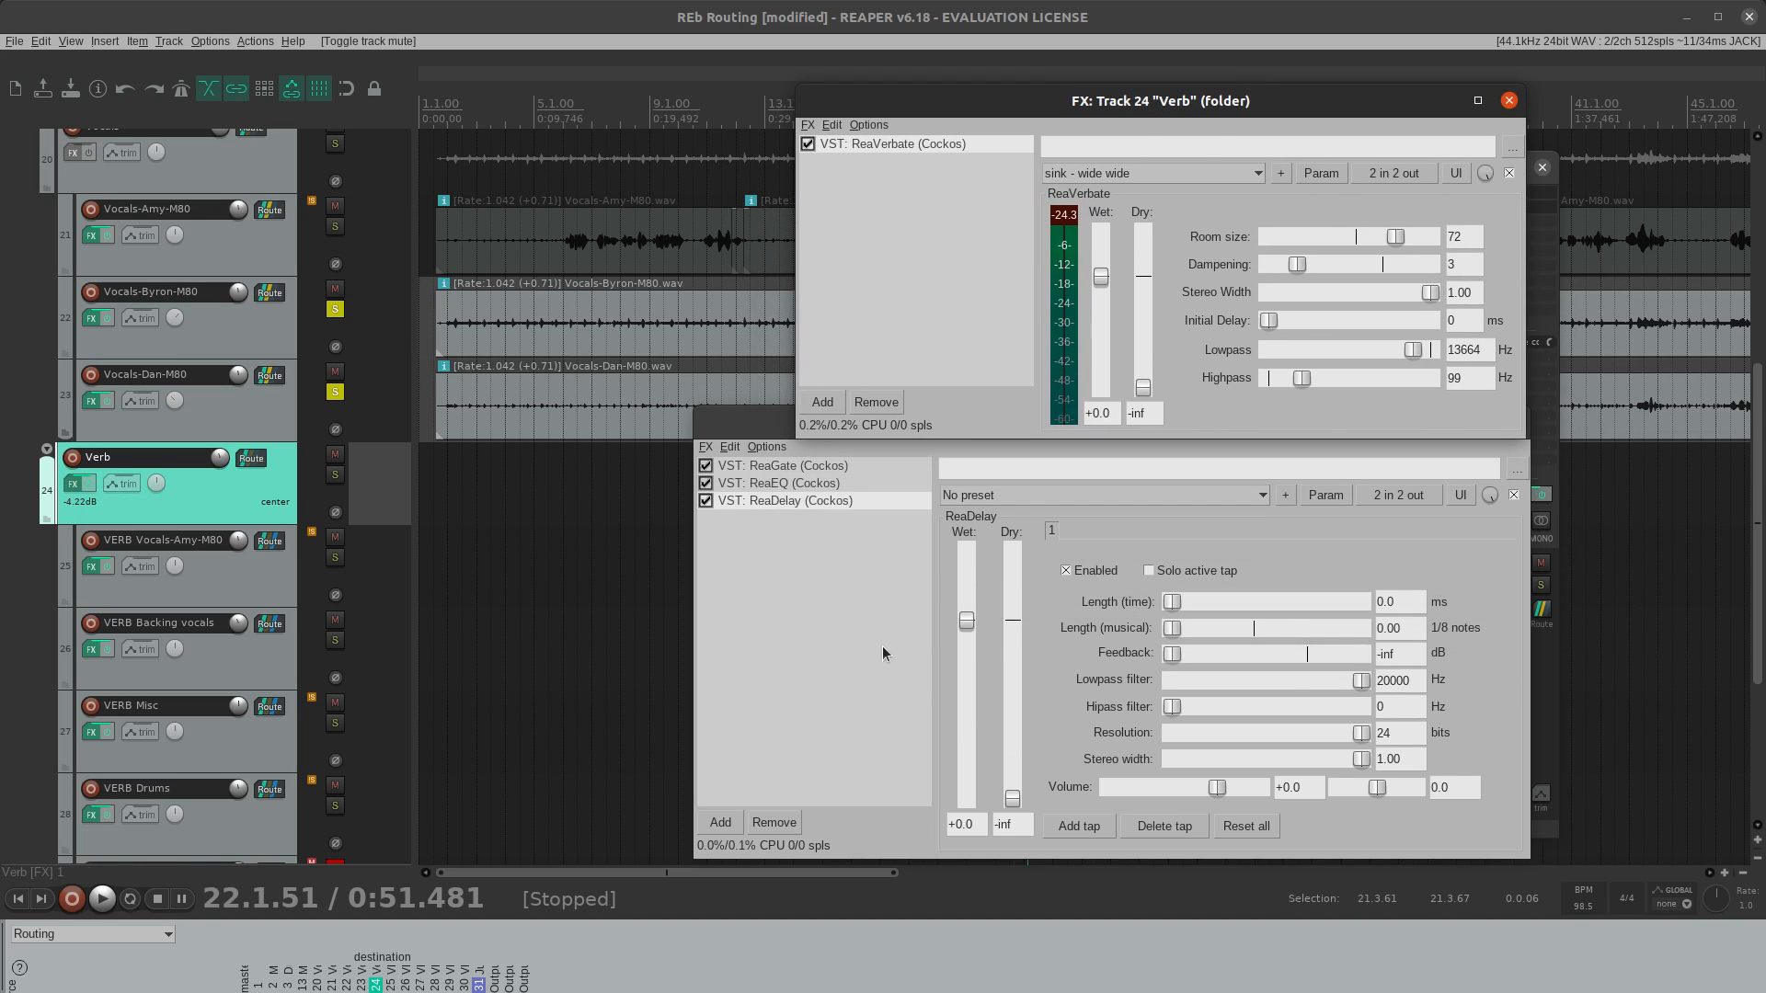
{"action": "left_click", "coordinate": [830, 657]}
{"action": "left_click_drag", "start_coordinate": [1128, 419], "coordinate": [1038, 439]}
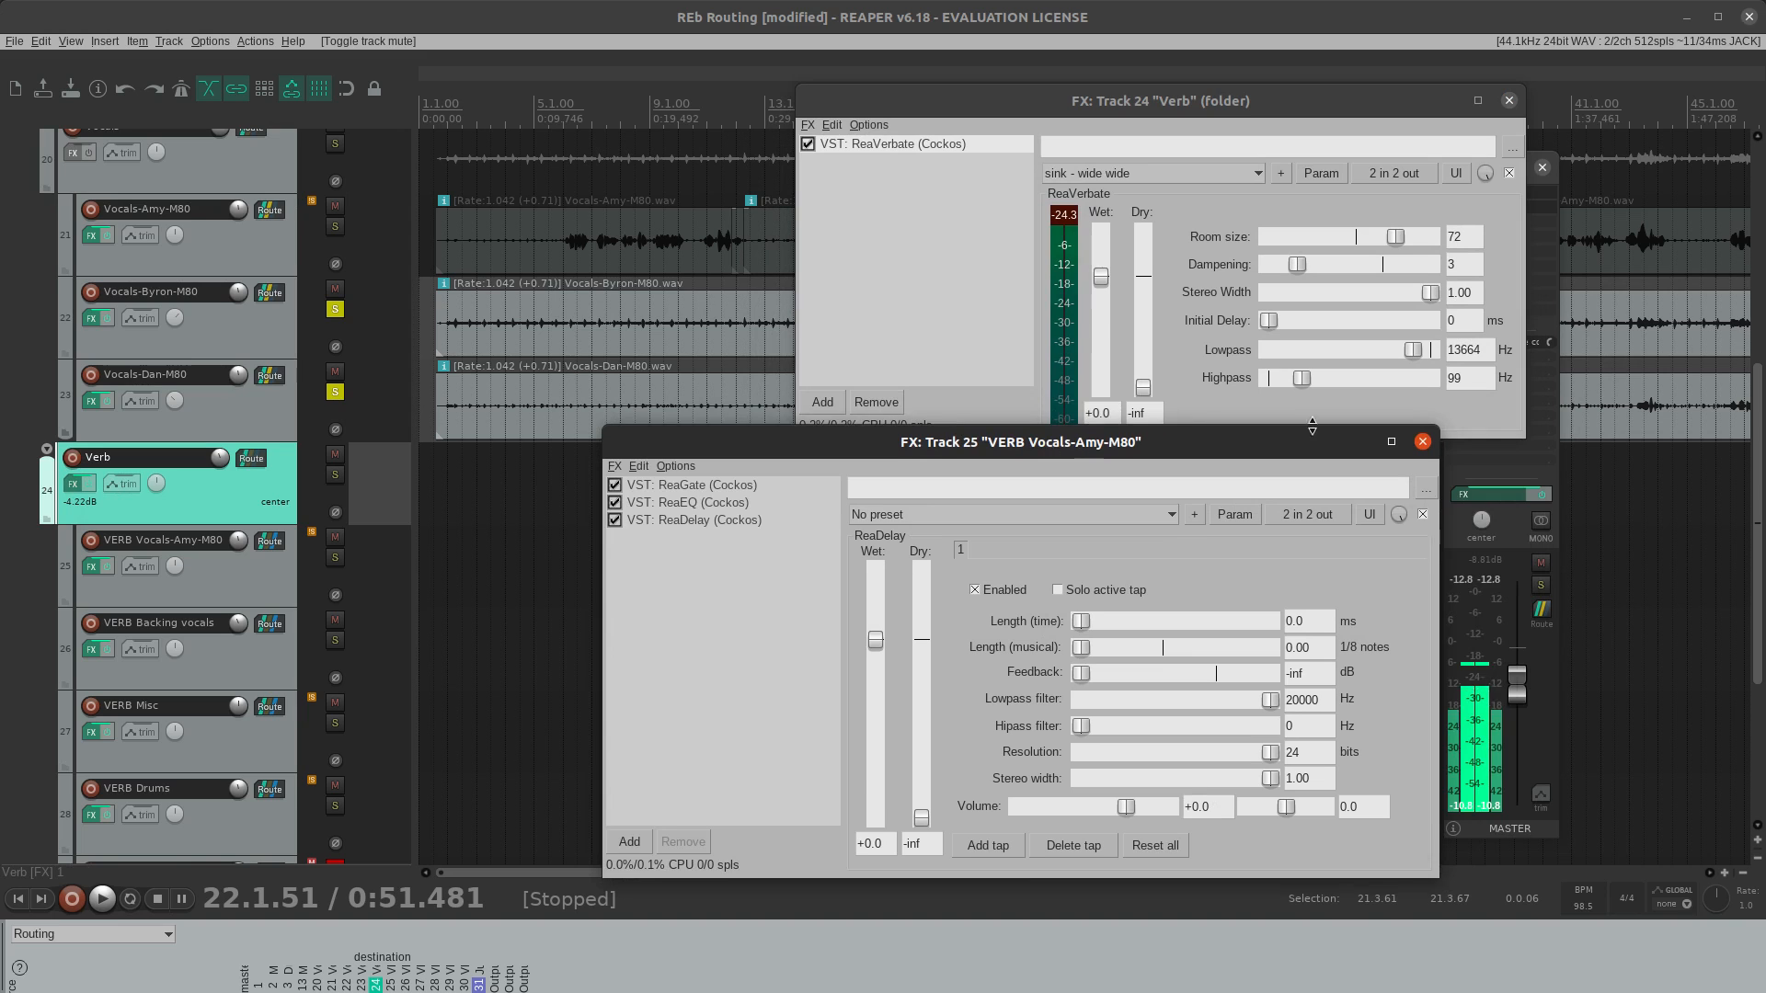
{"action": "left_click", "coordinate": [1422, 441]}
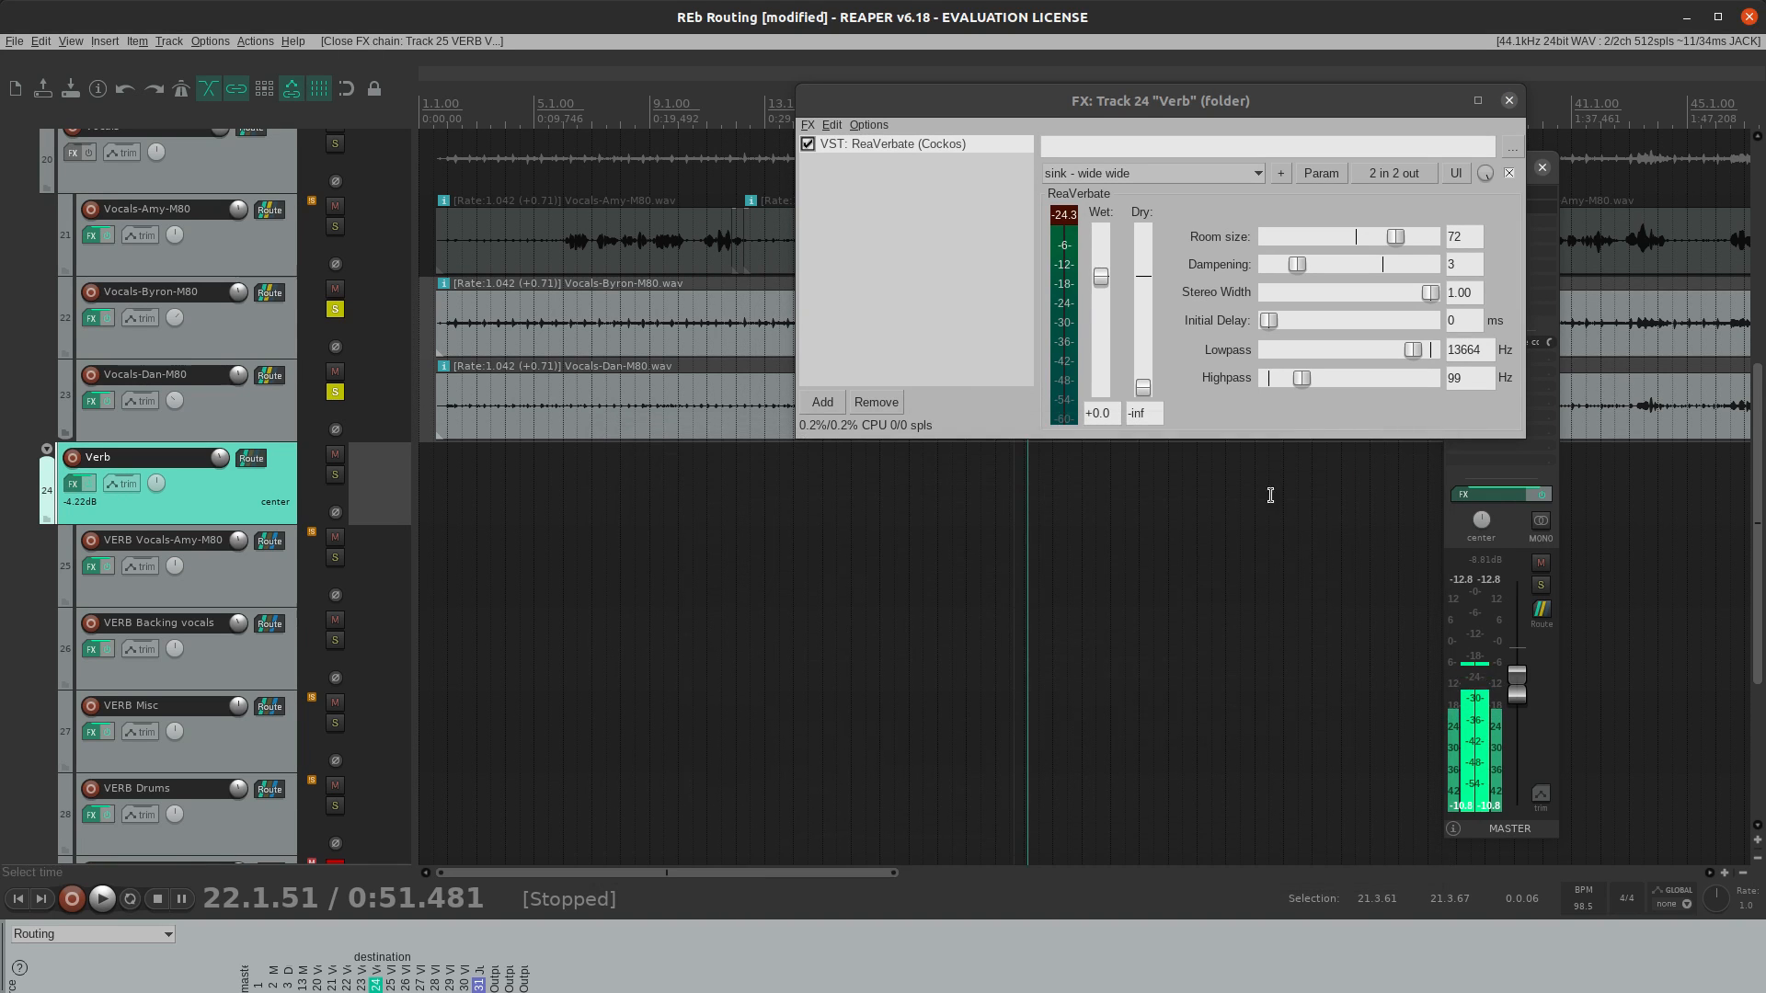
- Open the effects chain of the VERB Backing vocals track and inspect its ReaDelay settings
{"action": "left_click", "coordinate": [267, 589]}
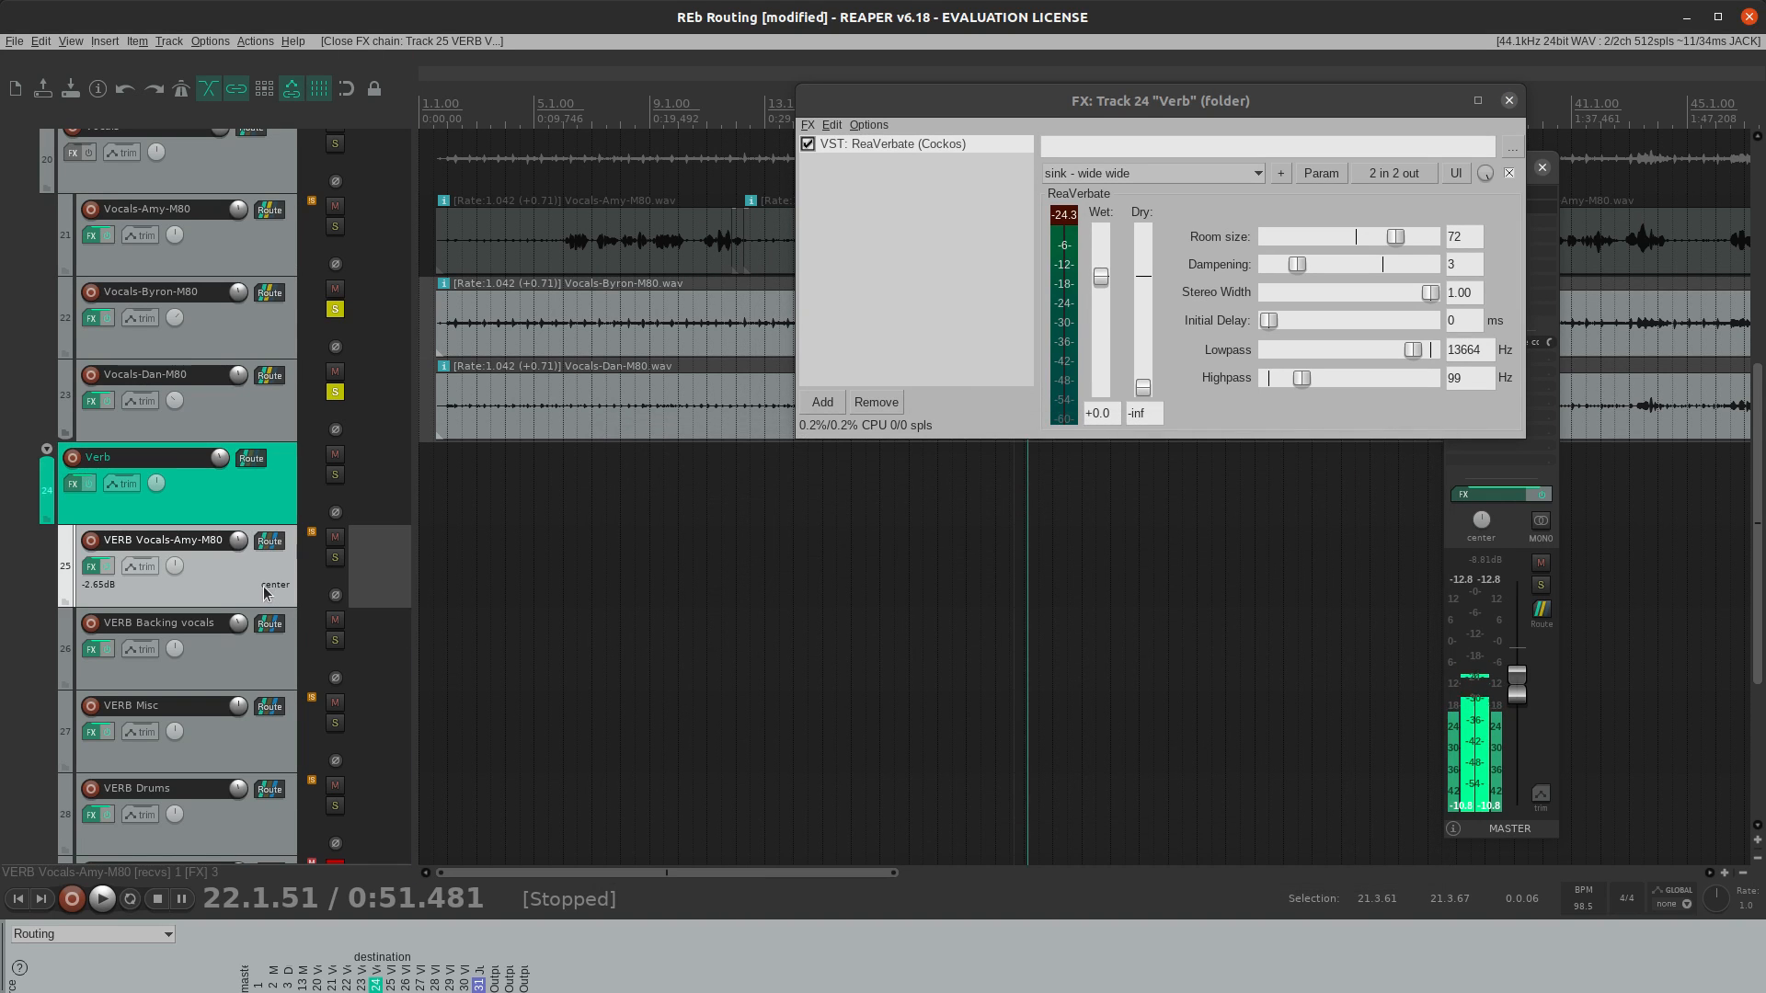
{"action": "left_click", "coordinate": [225, 669]}
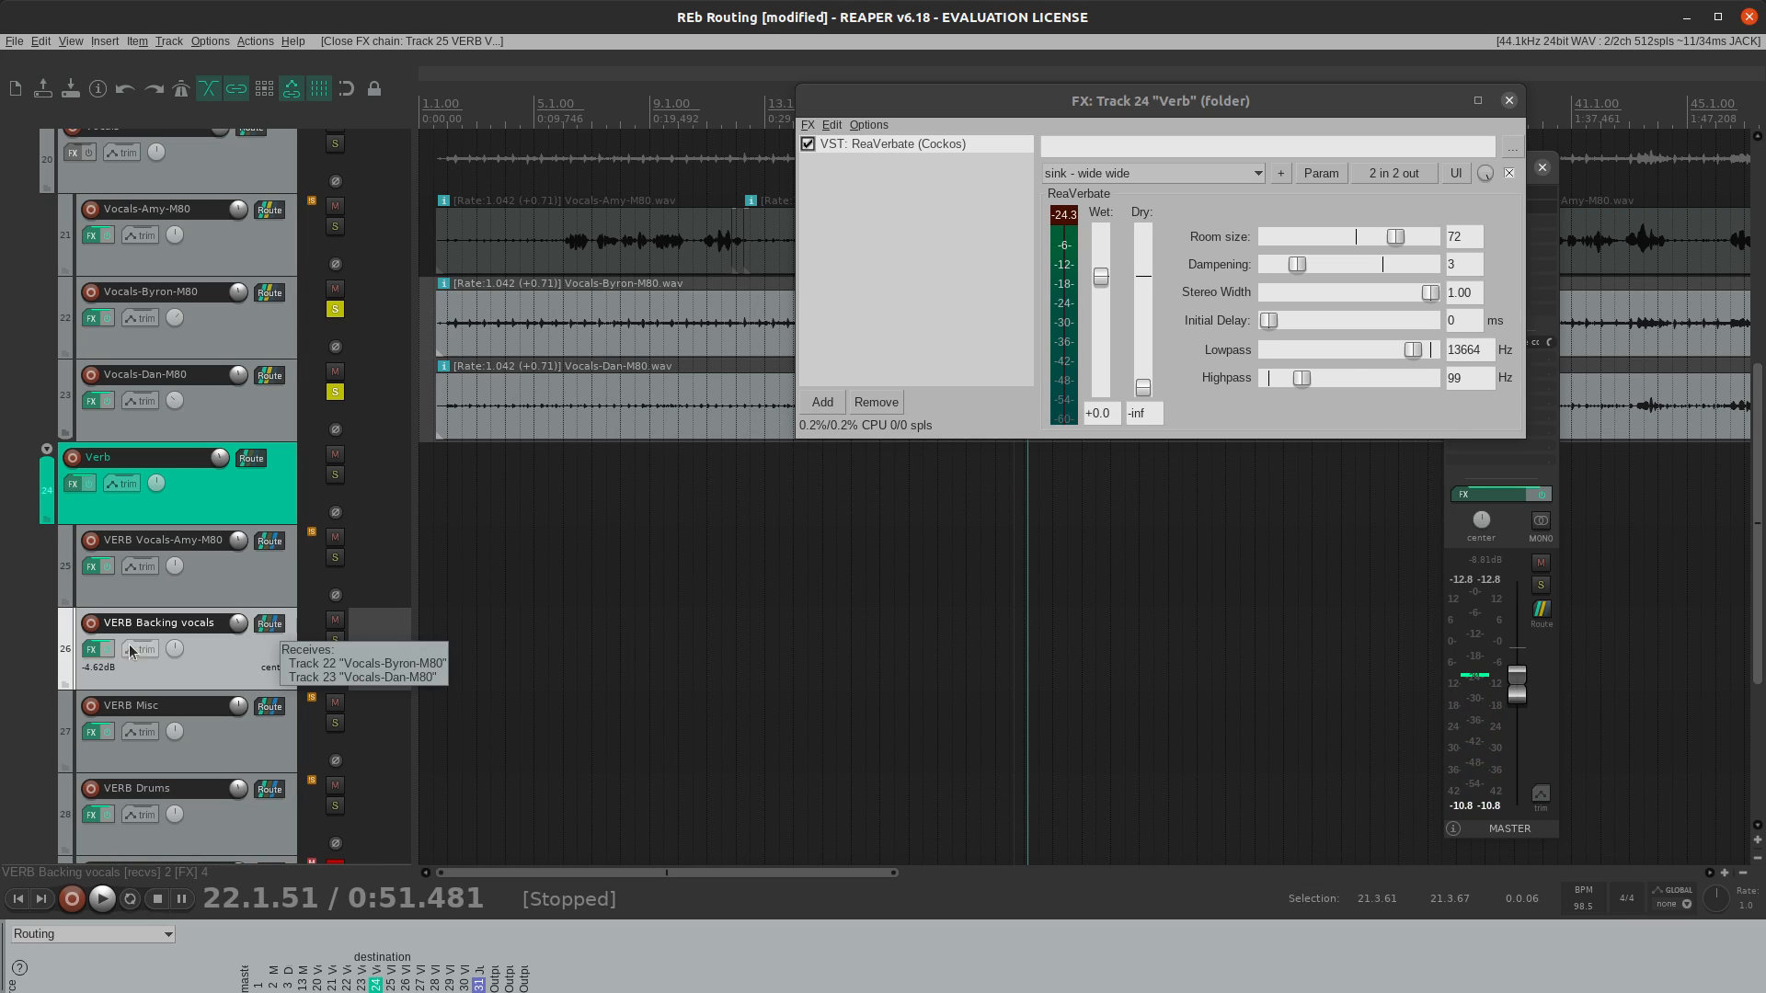
{"action": "left_click", "coordinate": [92, 653]}
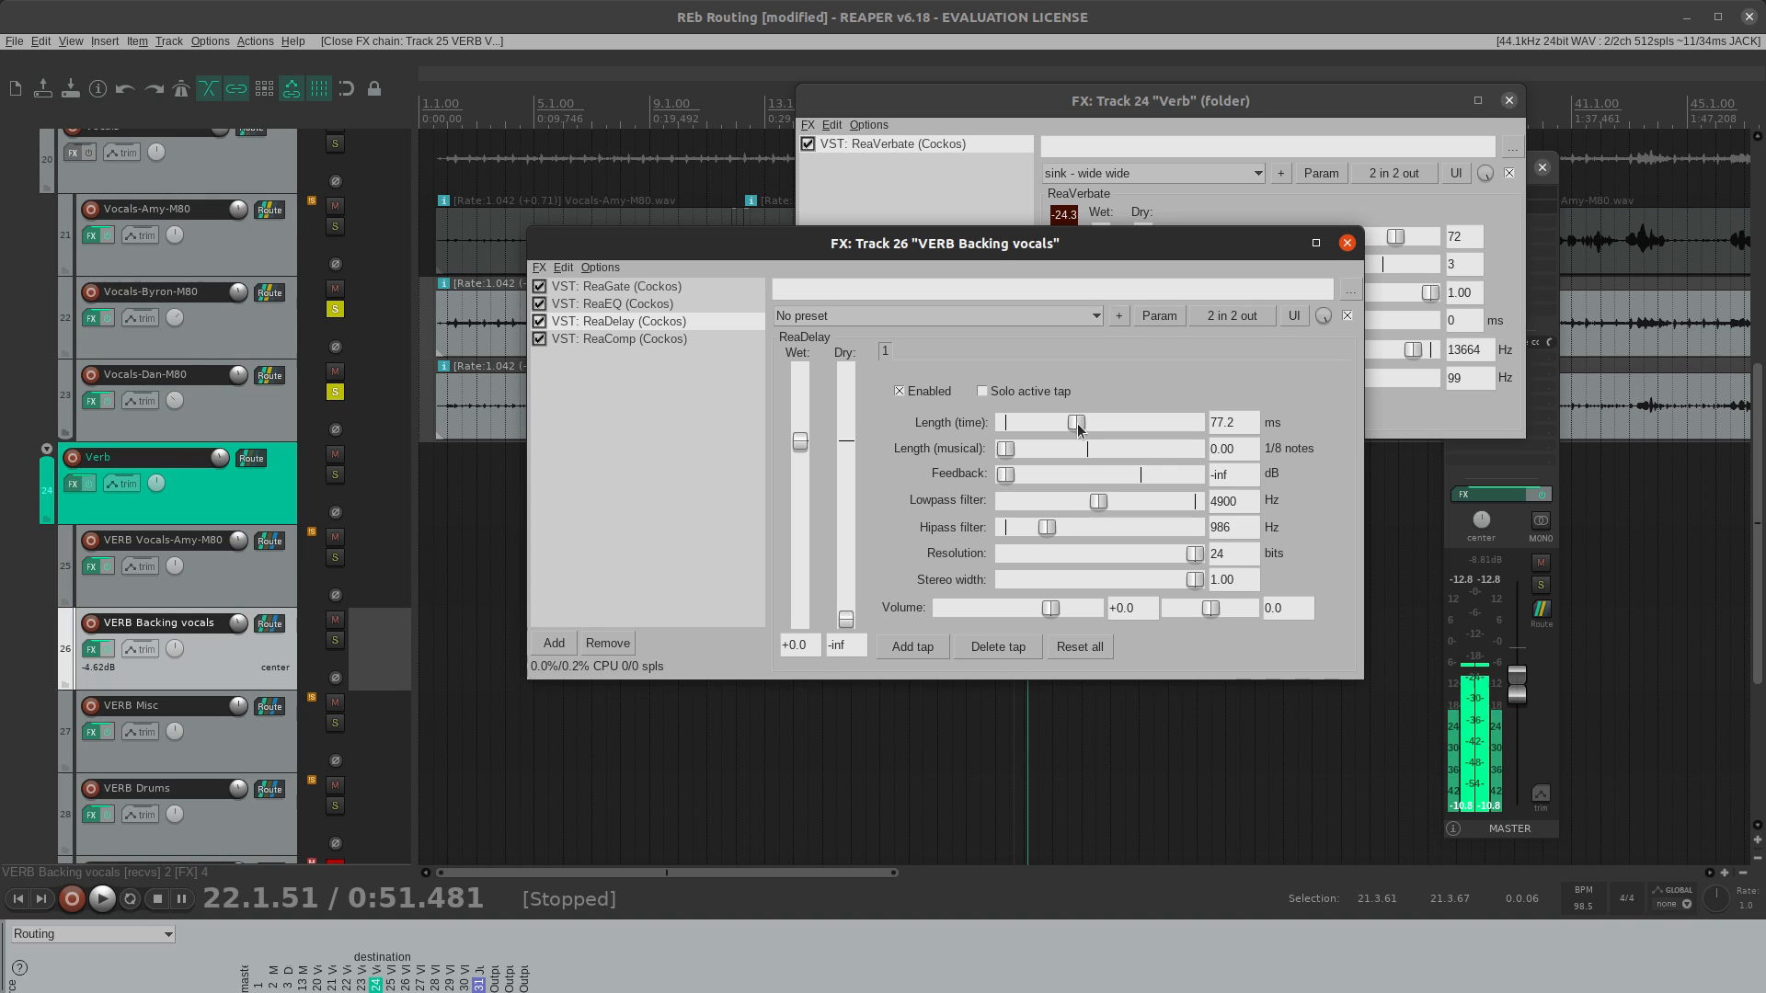
- Reset ReaDelay's time length to 0.0 ms while playing the backing vocals, undo the reset, stop playback and close the effects window
{"action": "key", "text": "space"}
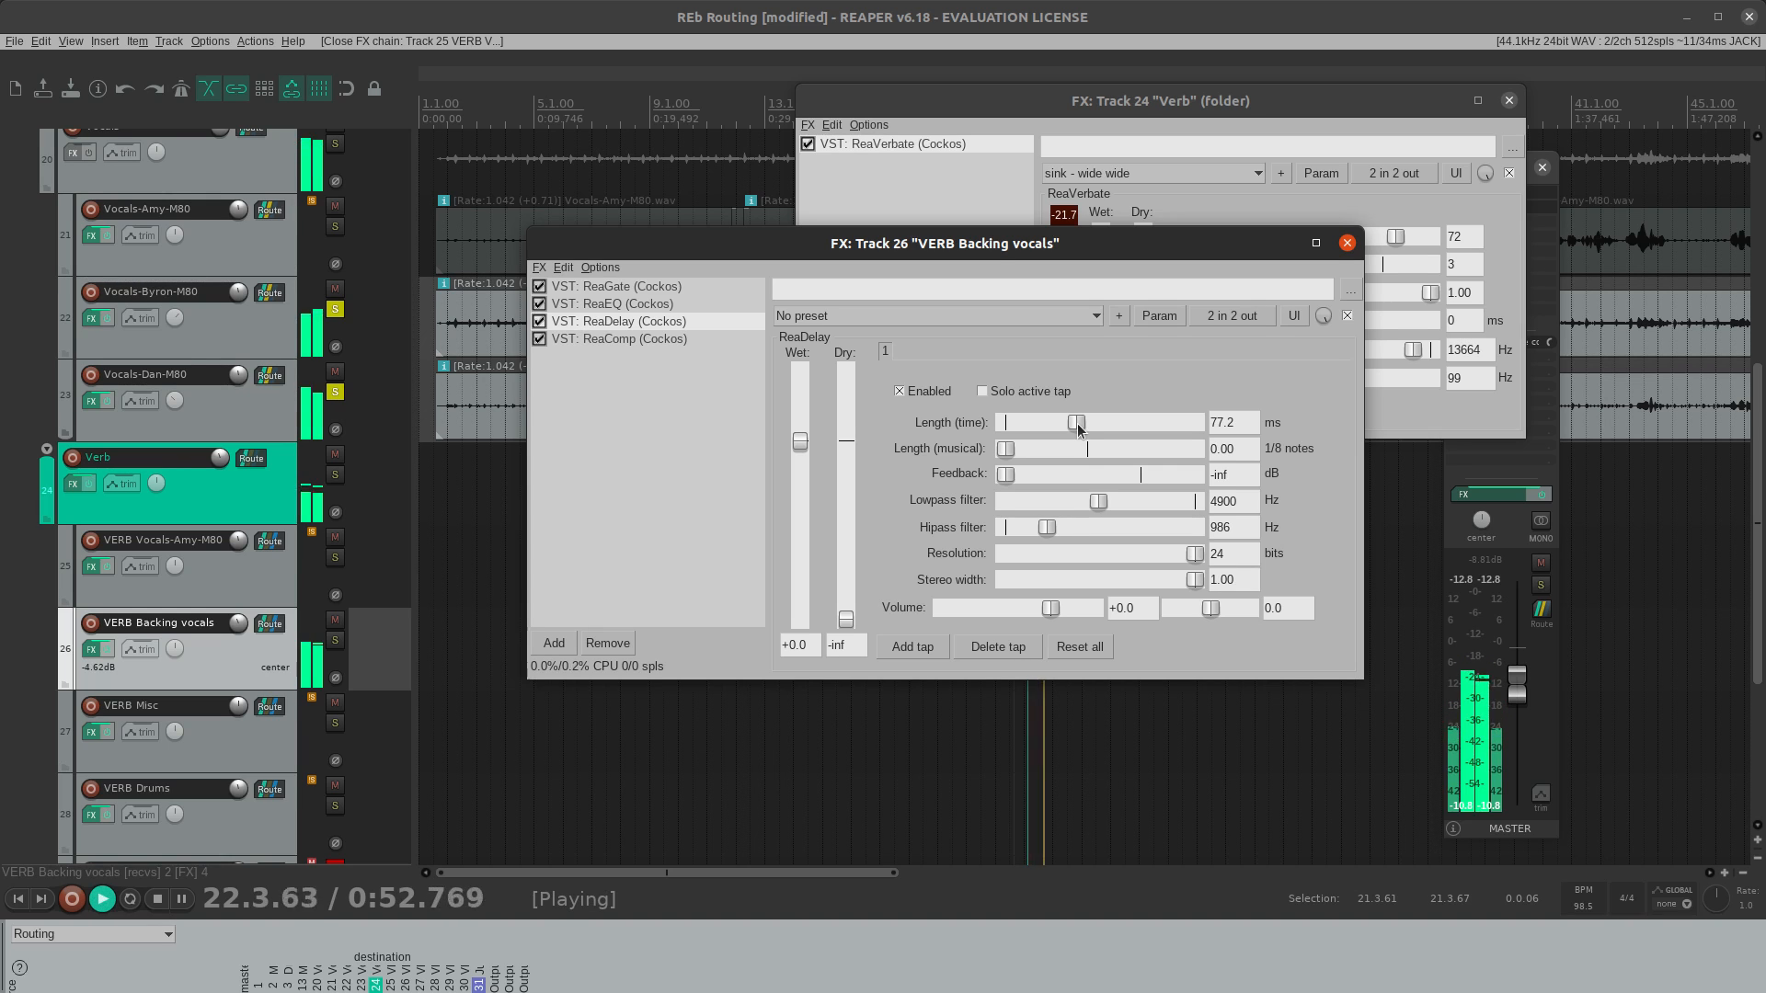
{"action": "double_click", "coordinate": [1076, 423]}
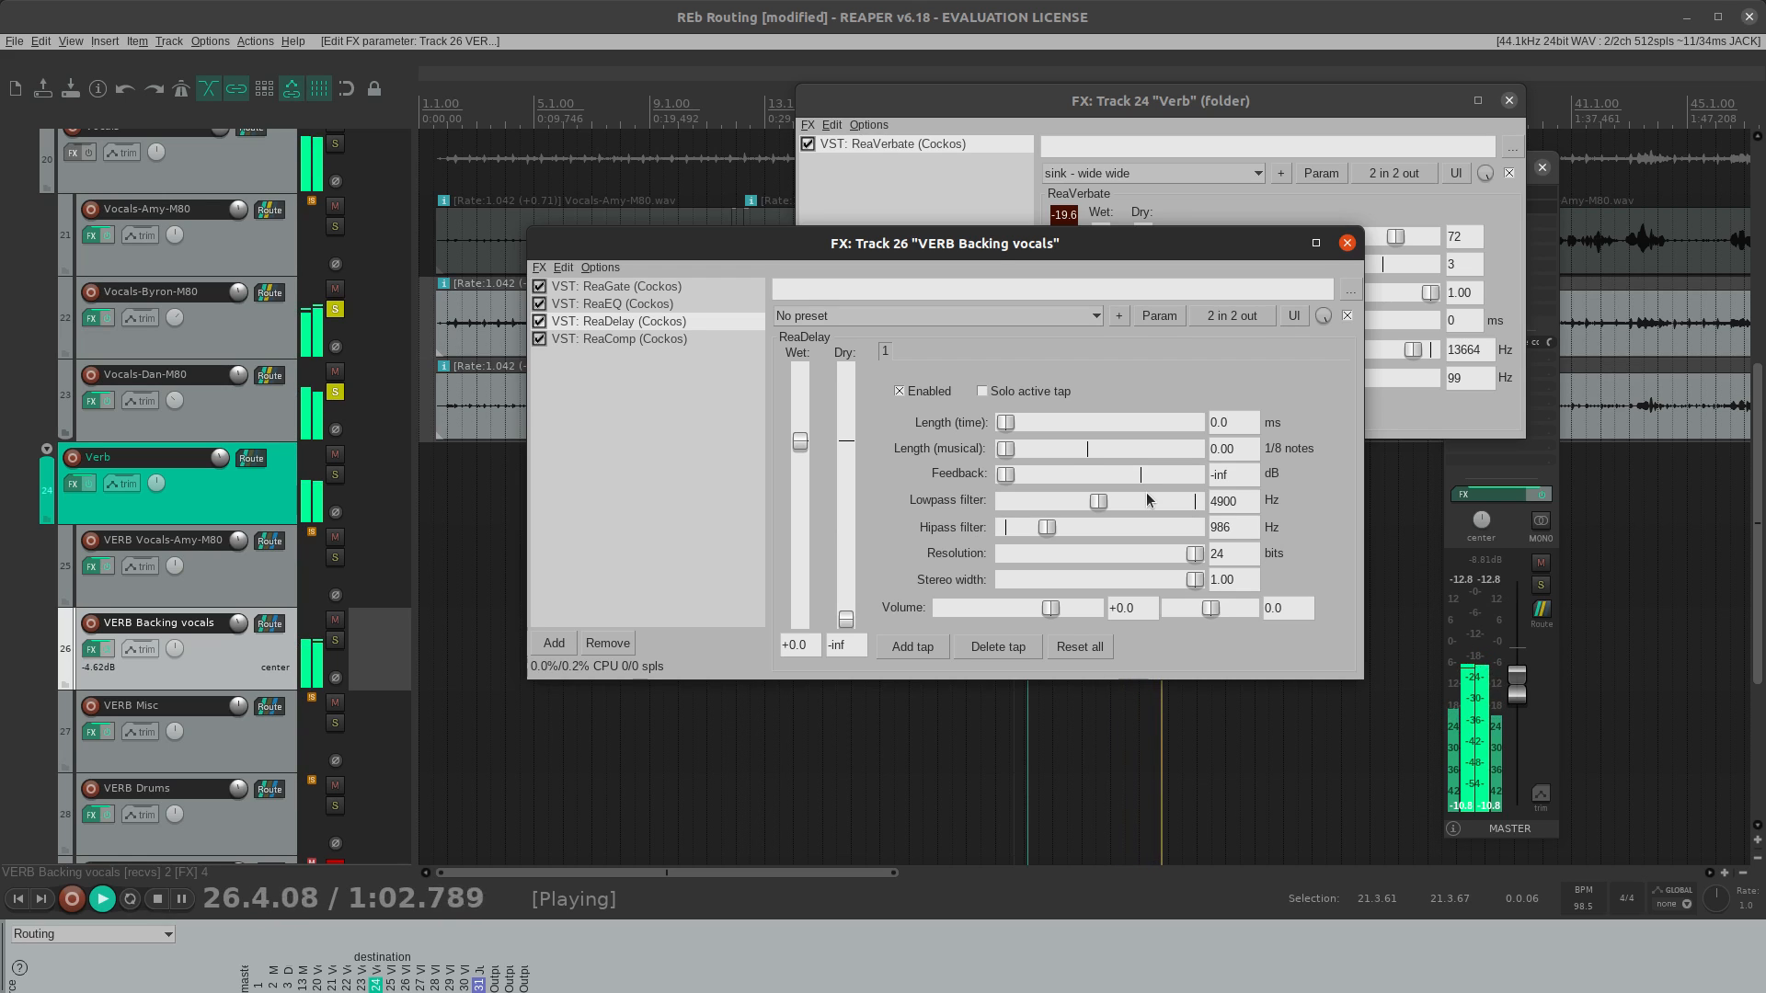
{"action": "key", "text": "ctrl+z"}
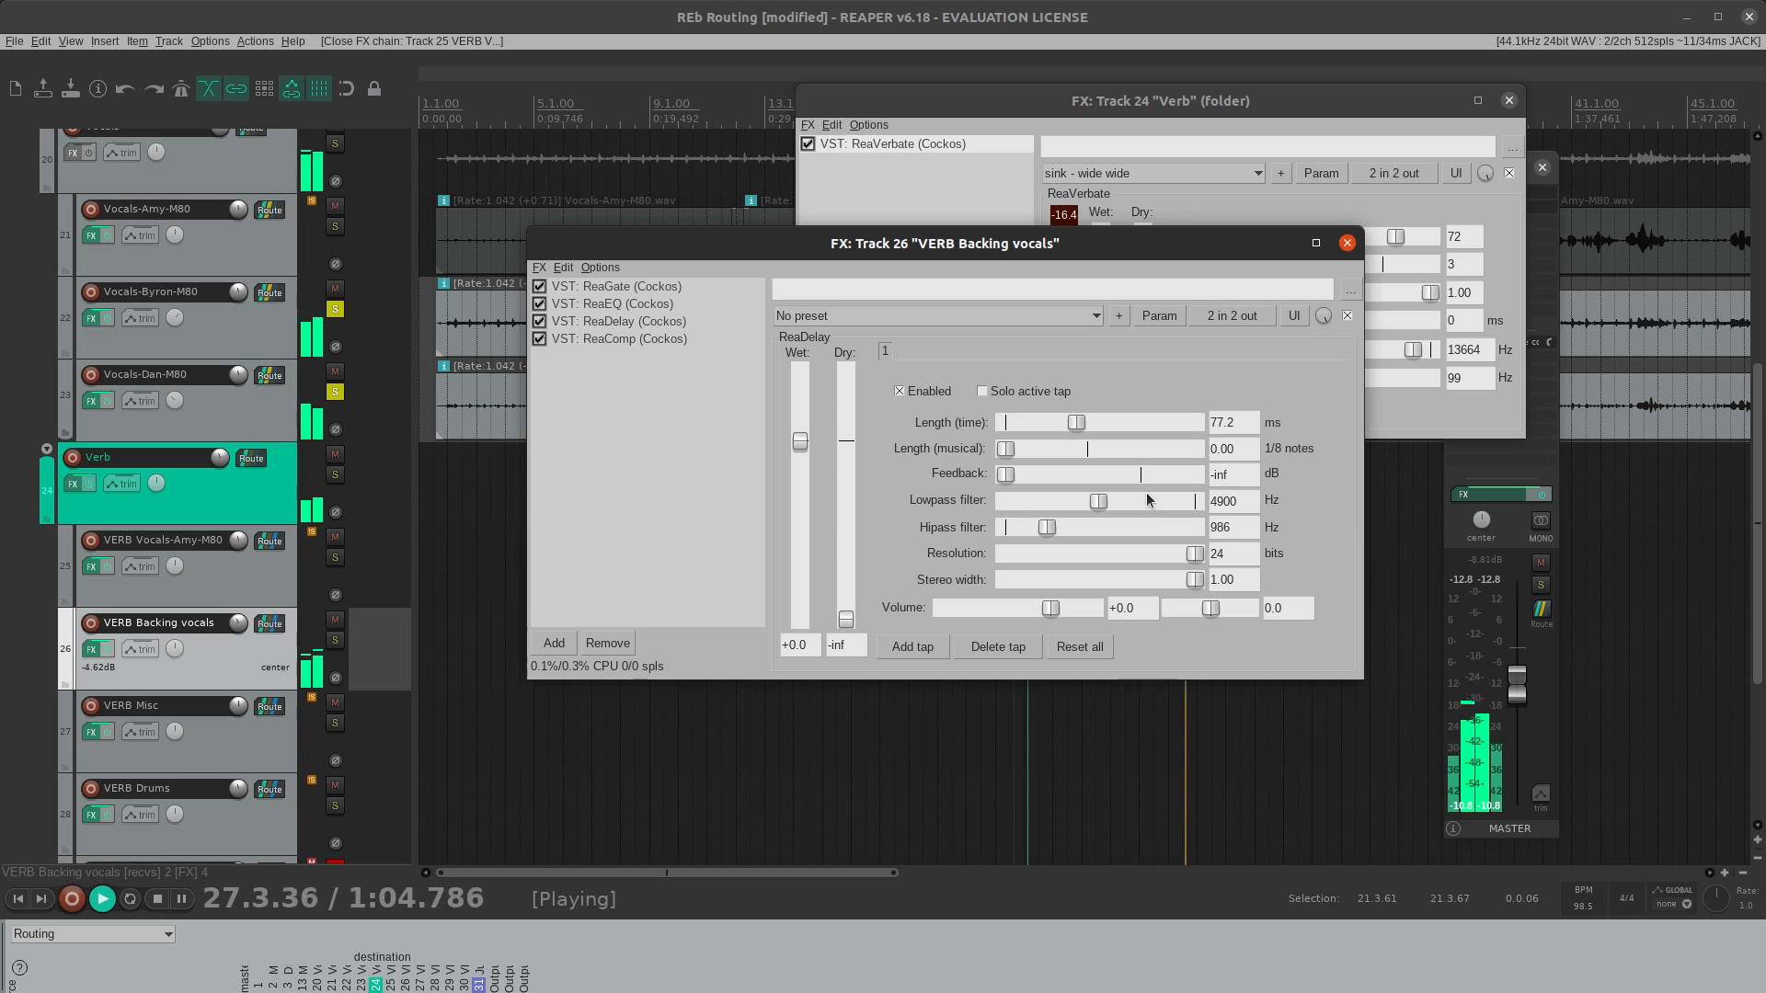
{"action": "key", "text": "space"}
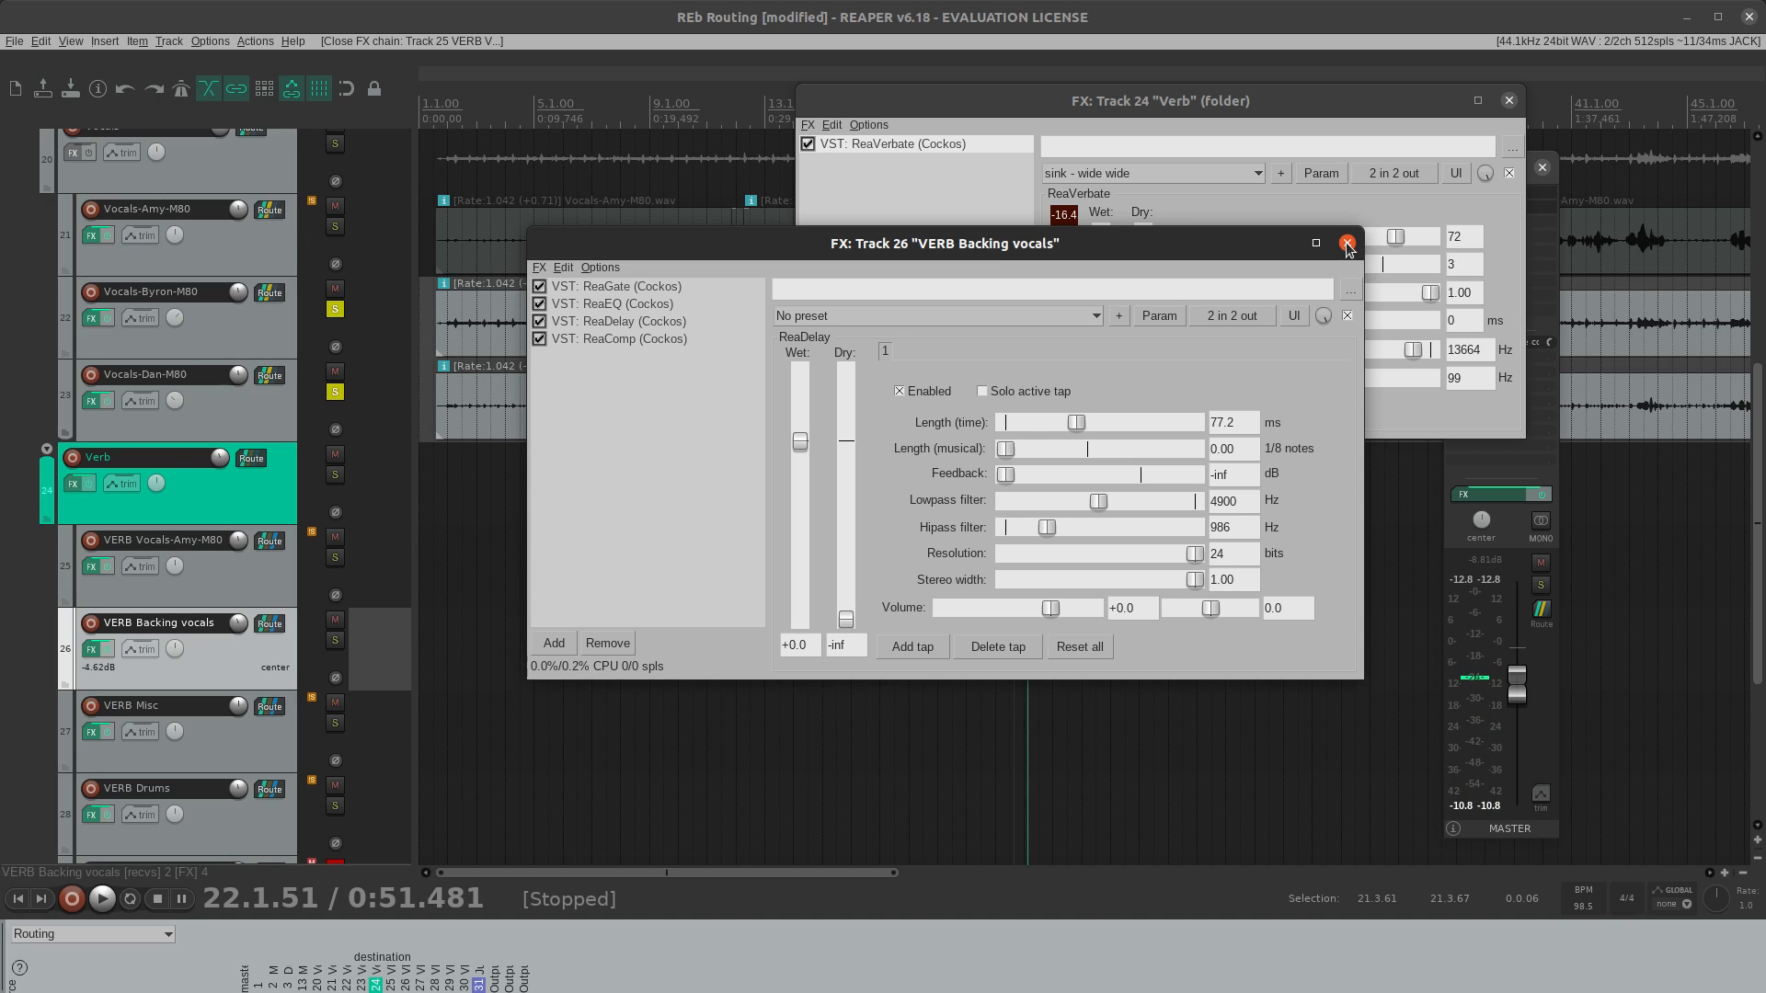
{"action": "left_click", "coordinate": [1347, 243]}
- Clear the solo on both backing vocal tracks and solo the Drums folder
{"action": "scroll", "coordinate": [370, 638], "scroll_direction": "down", "scroll_amount": 1}
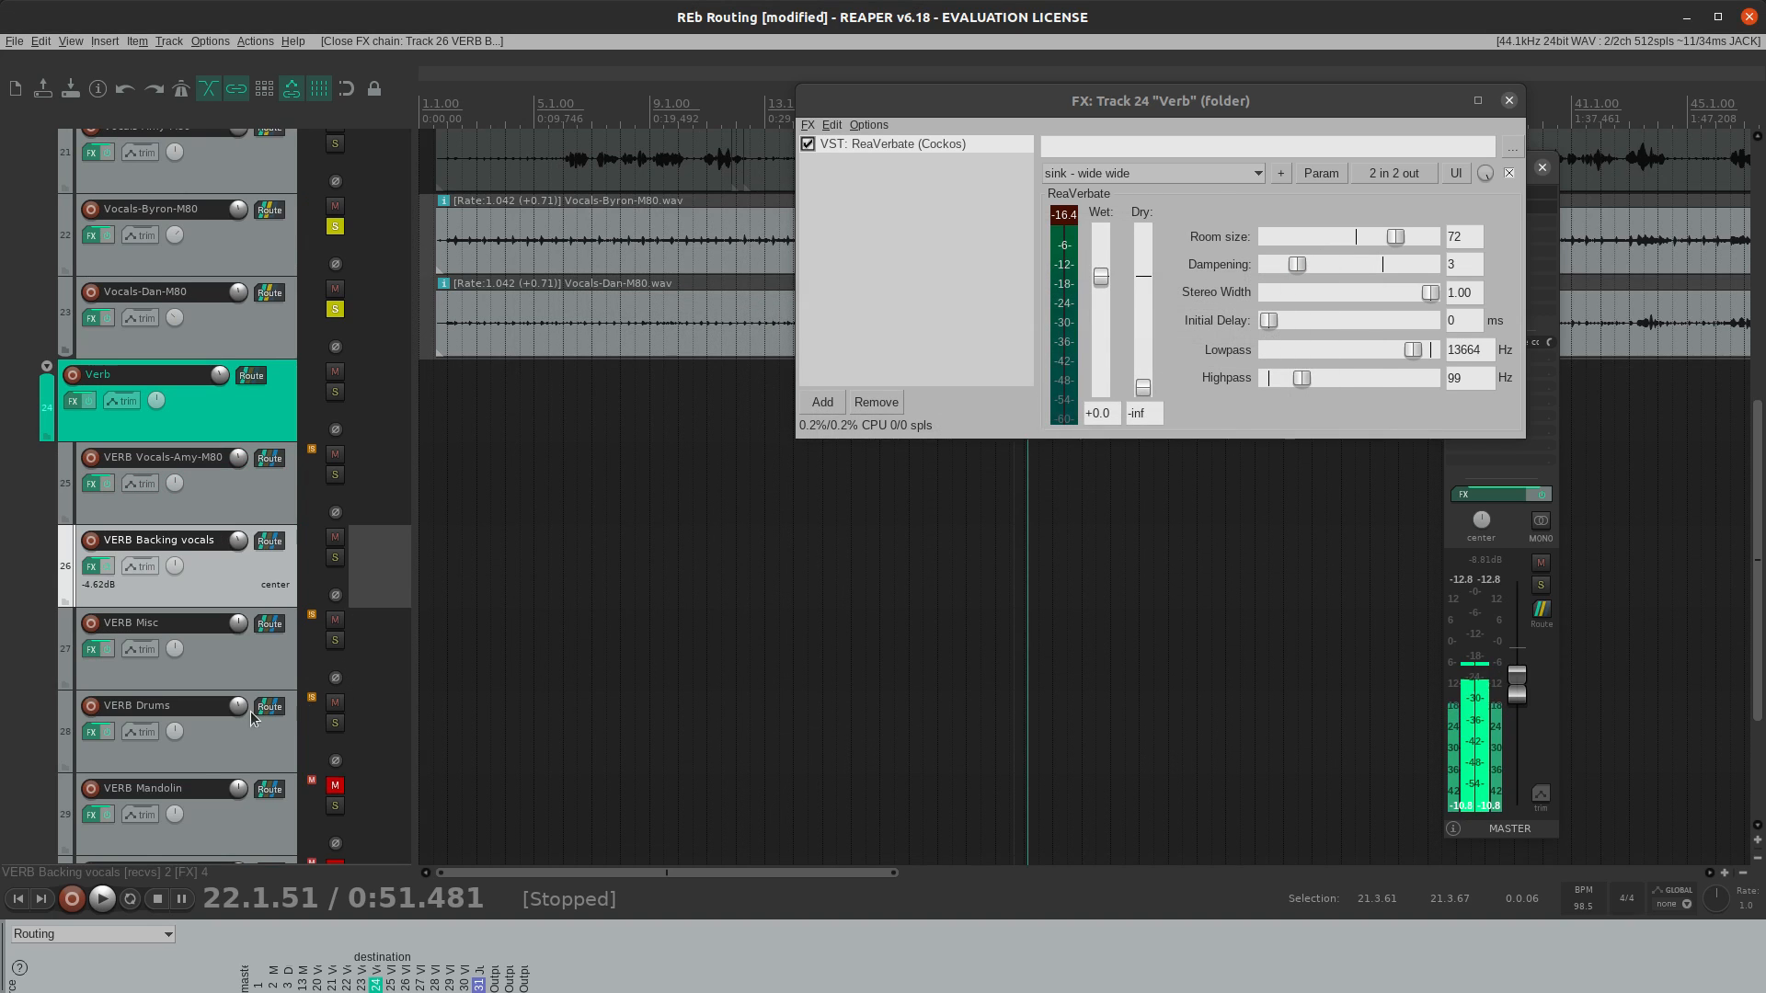
{"action": "left_click", "coordinate": [203, 762]}
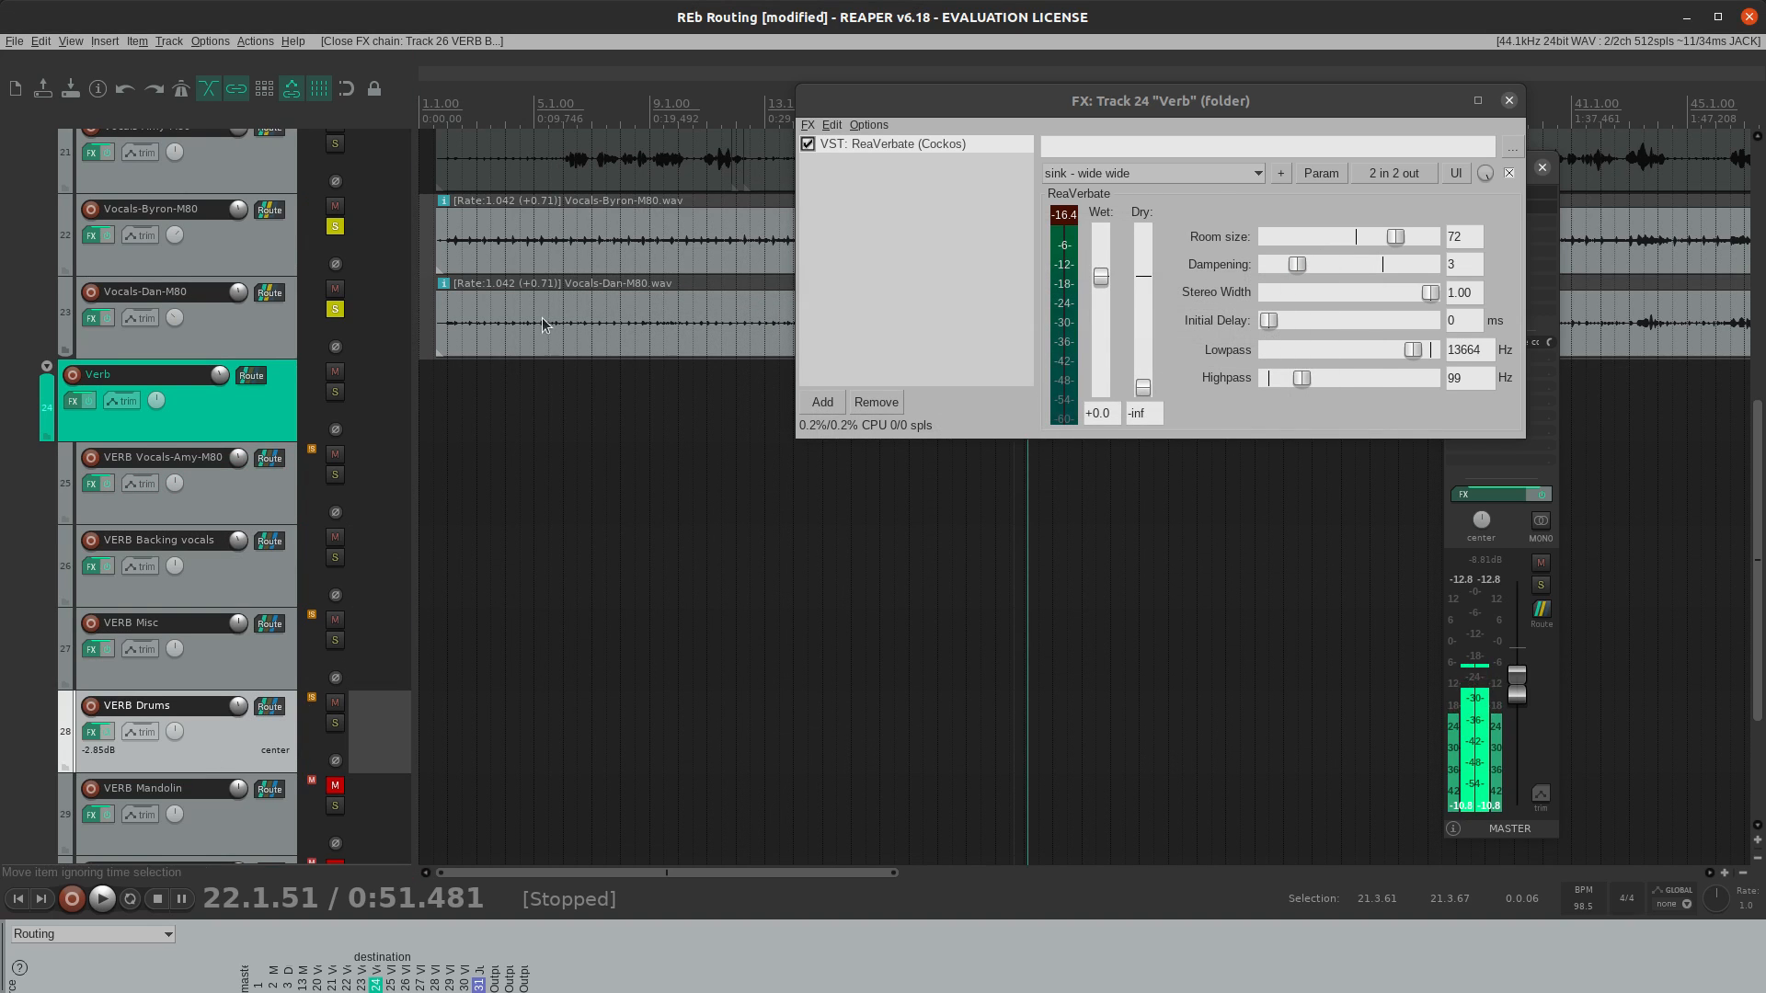
{"action": "scroll", "coordinate": [363, 350], "scroll_direction": "up", "scroll_amount": 2}
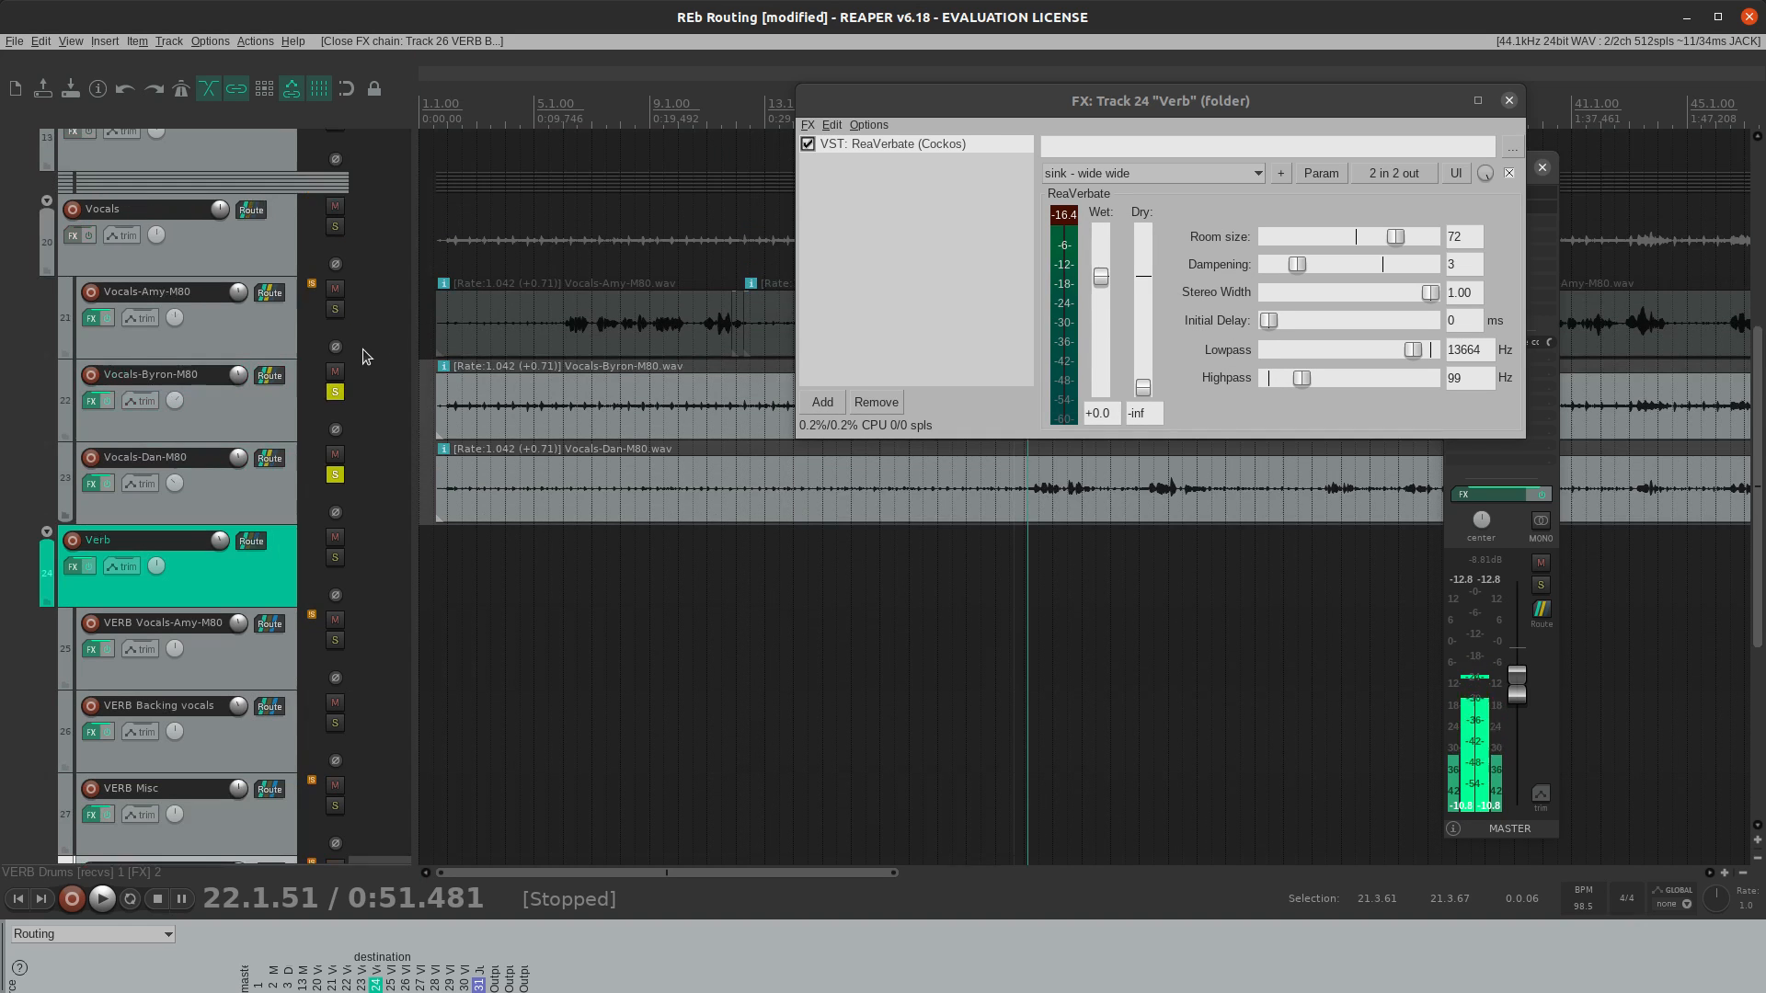
{"action": "left_click", "coordinate": [334, 475]}
{"action": "left_click", "coordinate": [335, 392]}
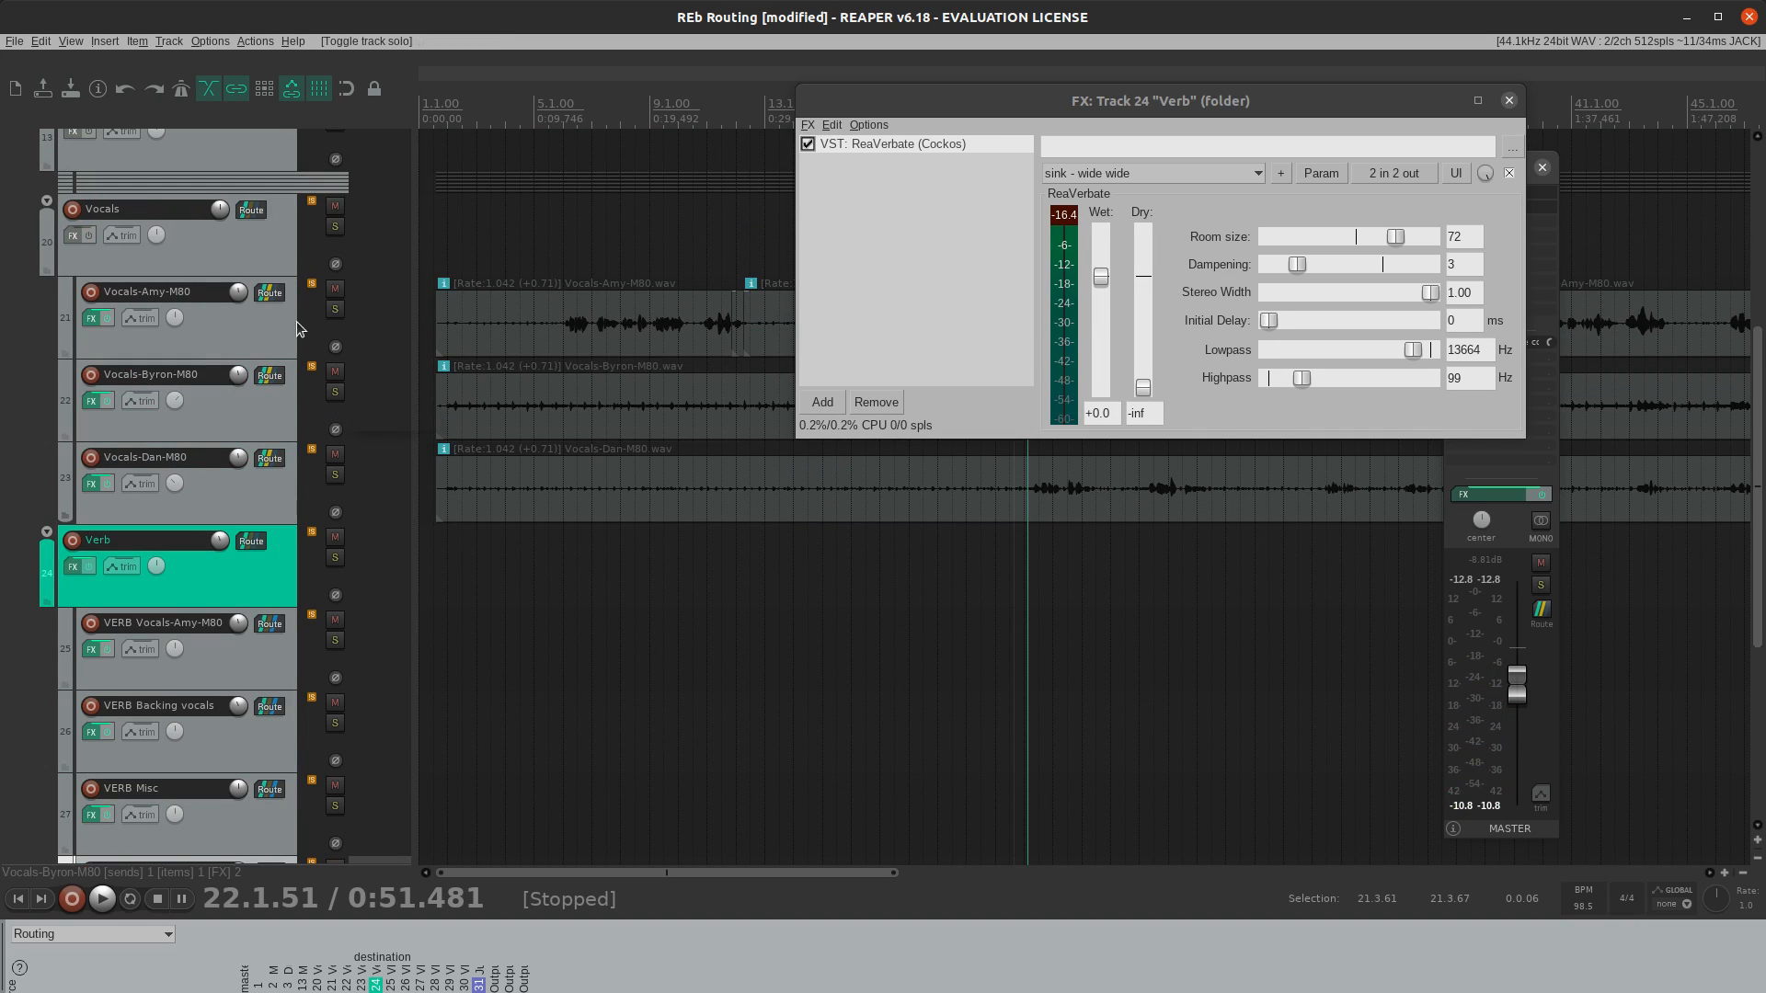
{"action": "scroll", "coordinate": [303, 314], "scroll_direction": "up", "scroll_amount": 2}
{"action": "scroll", "coordinate": [373, 461], "scroll_direction": "up", "scroll_amount": 1}
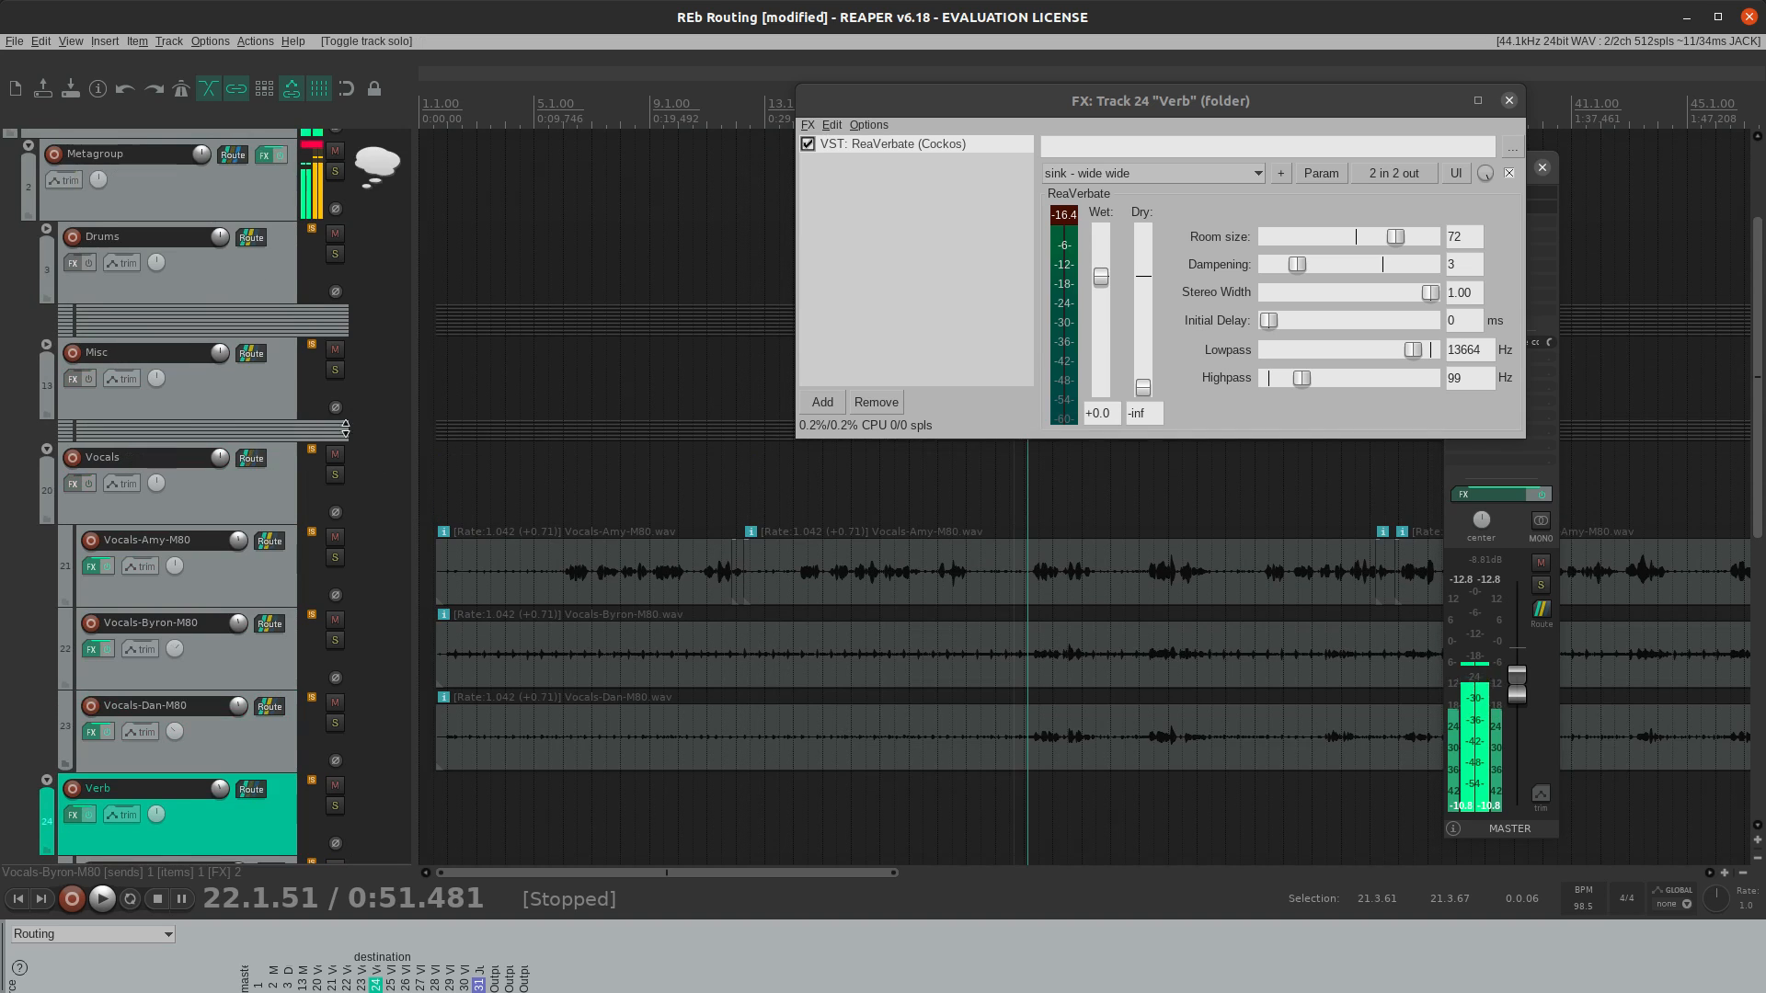
{"action": "left_click", "coordinate": [333, 264]}
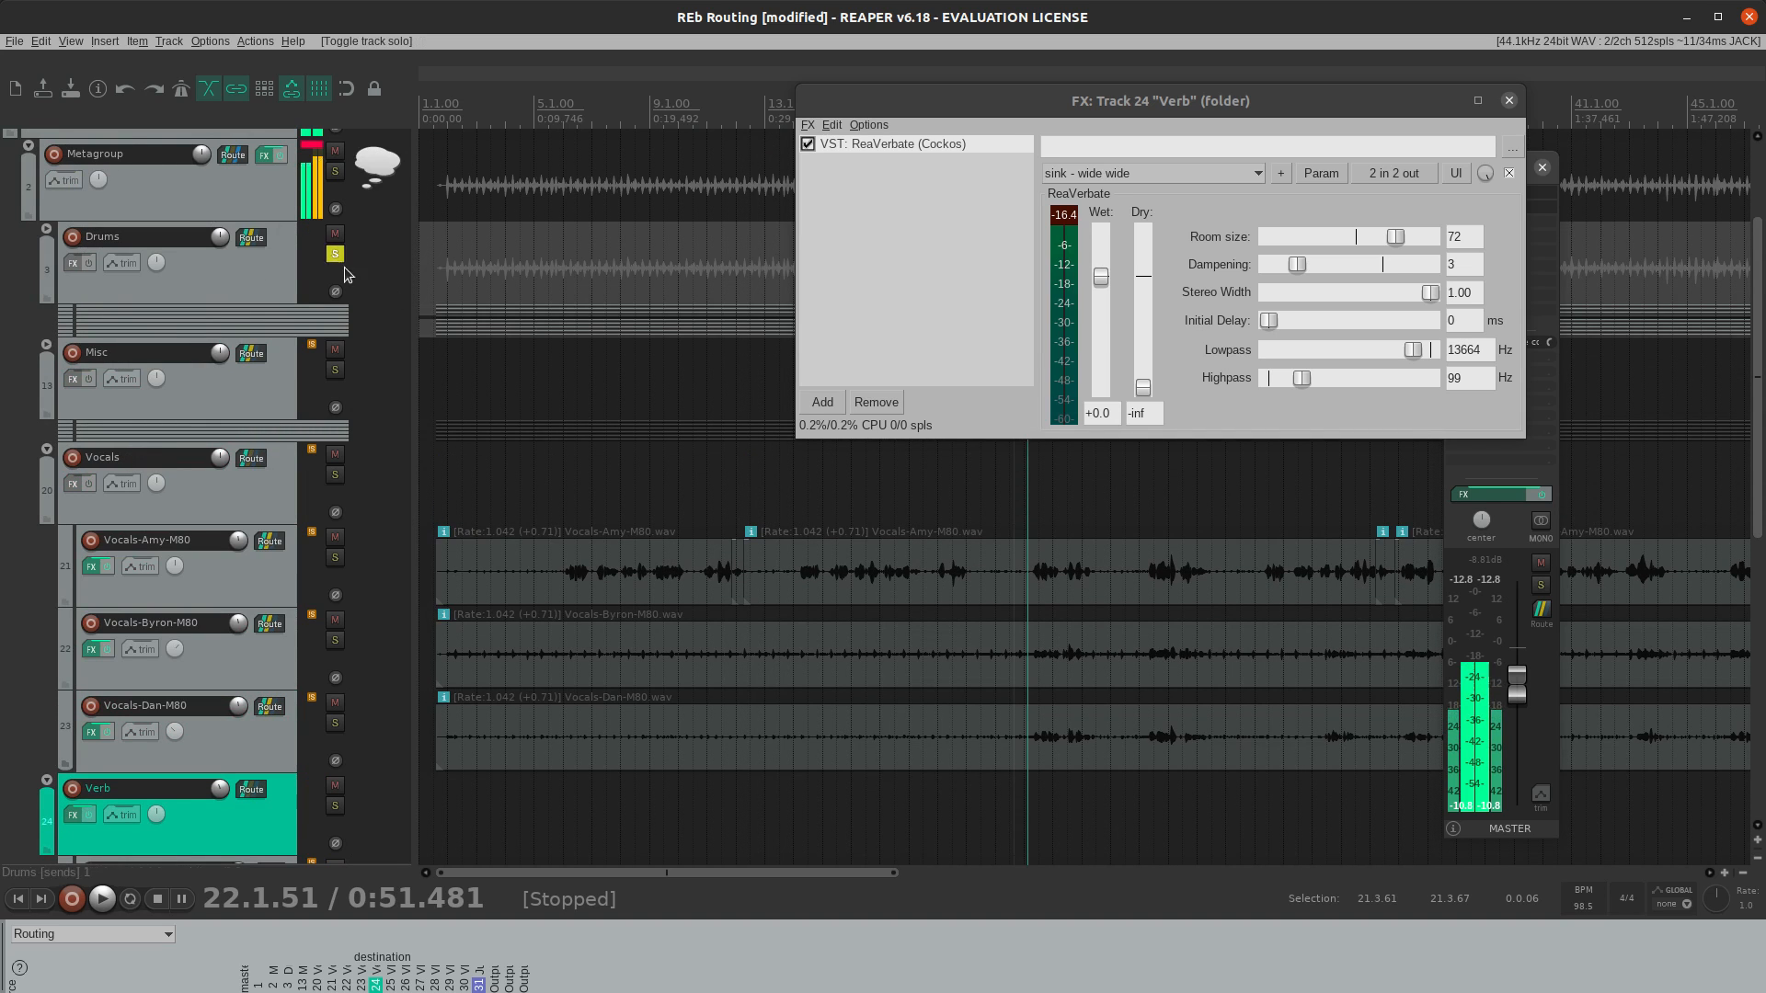
- Play the soloed Drums folder from 0:51.481 while watching the VERB Drums track's meter, then stop playback
{"action": "scroll", "coordinate": [554, 653], "scroll_direction": "down", "scroll_amount": 3}
{"action": "key", "text": "space"}
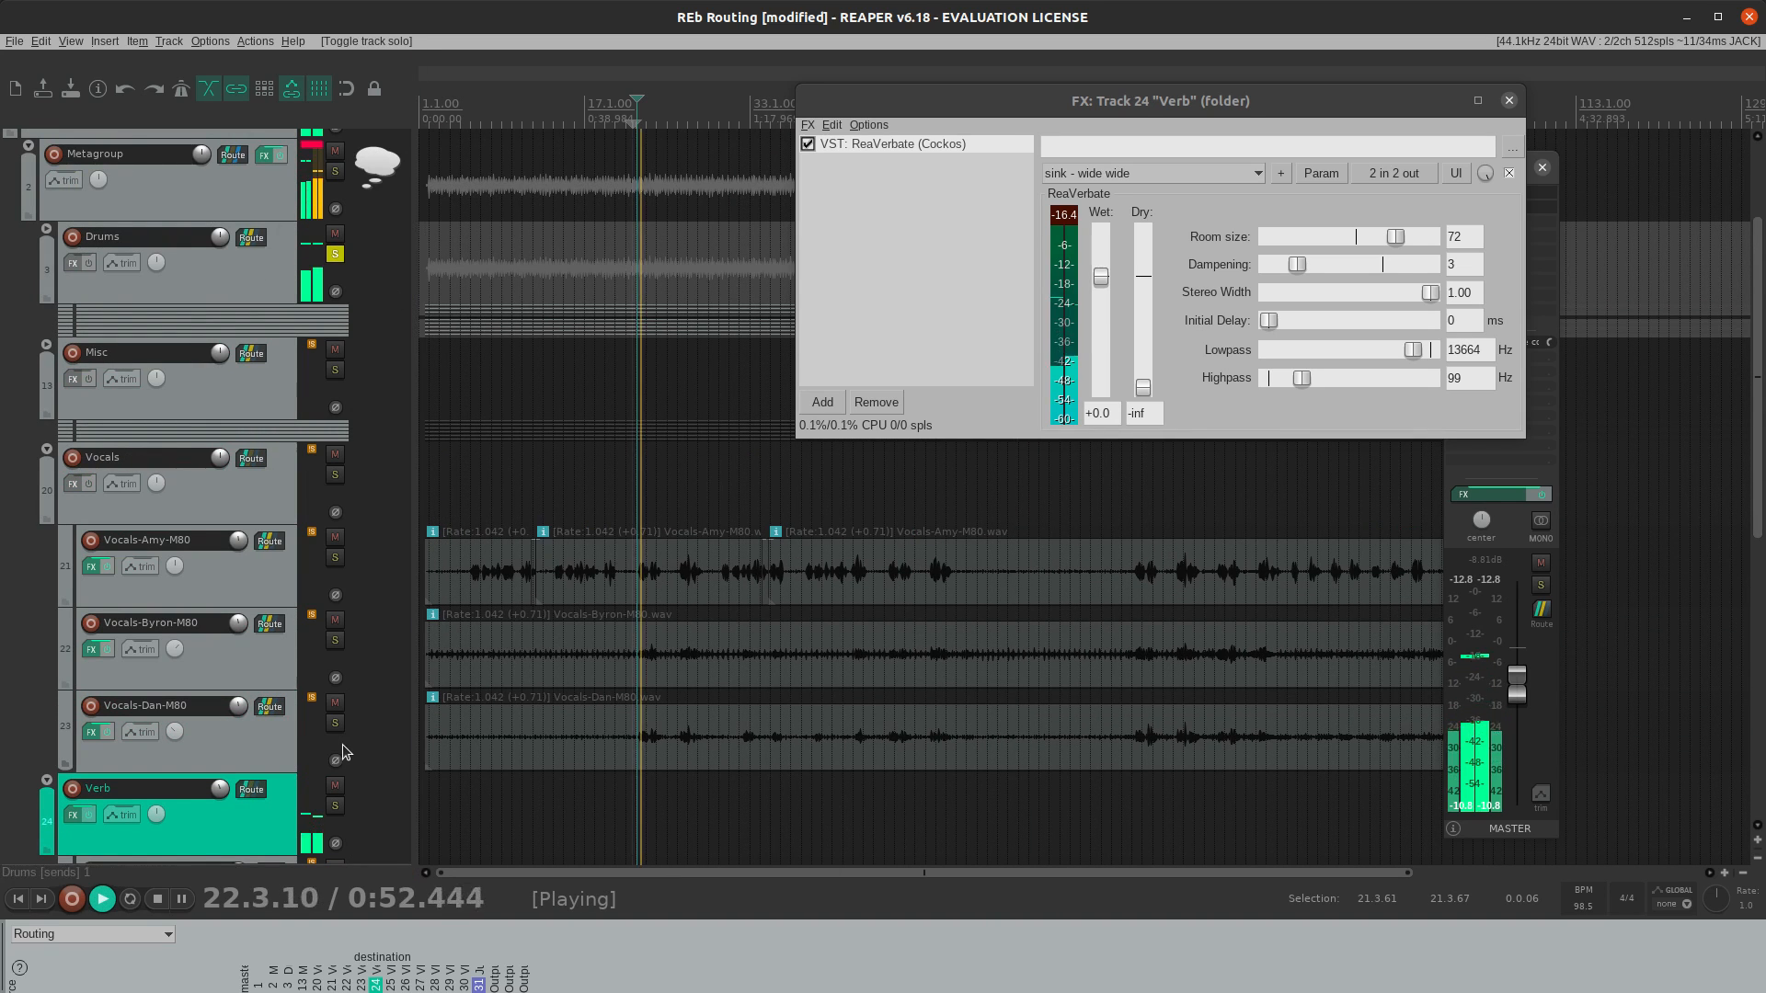
{"action": "scroll", "coordinate": [363, 747], "scroll_direction": "down", "scroll_amount": 4}
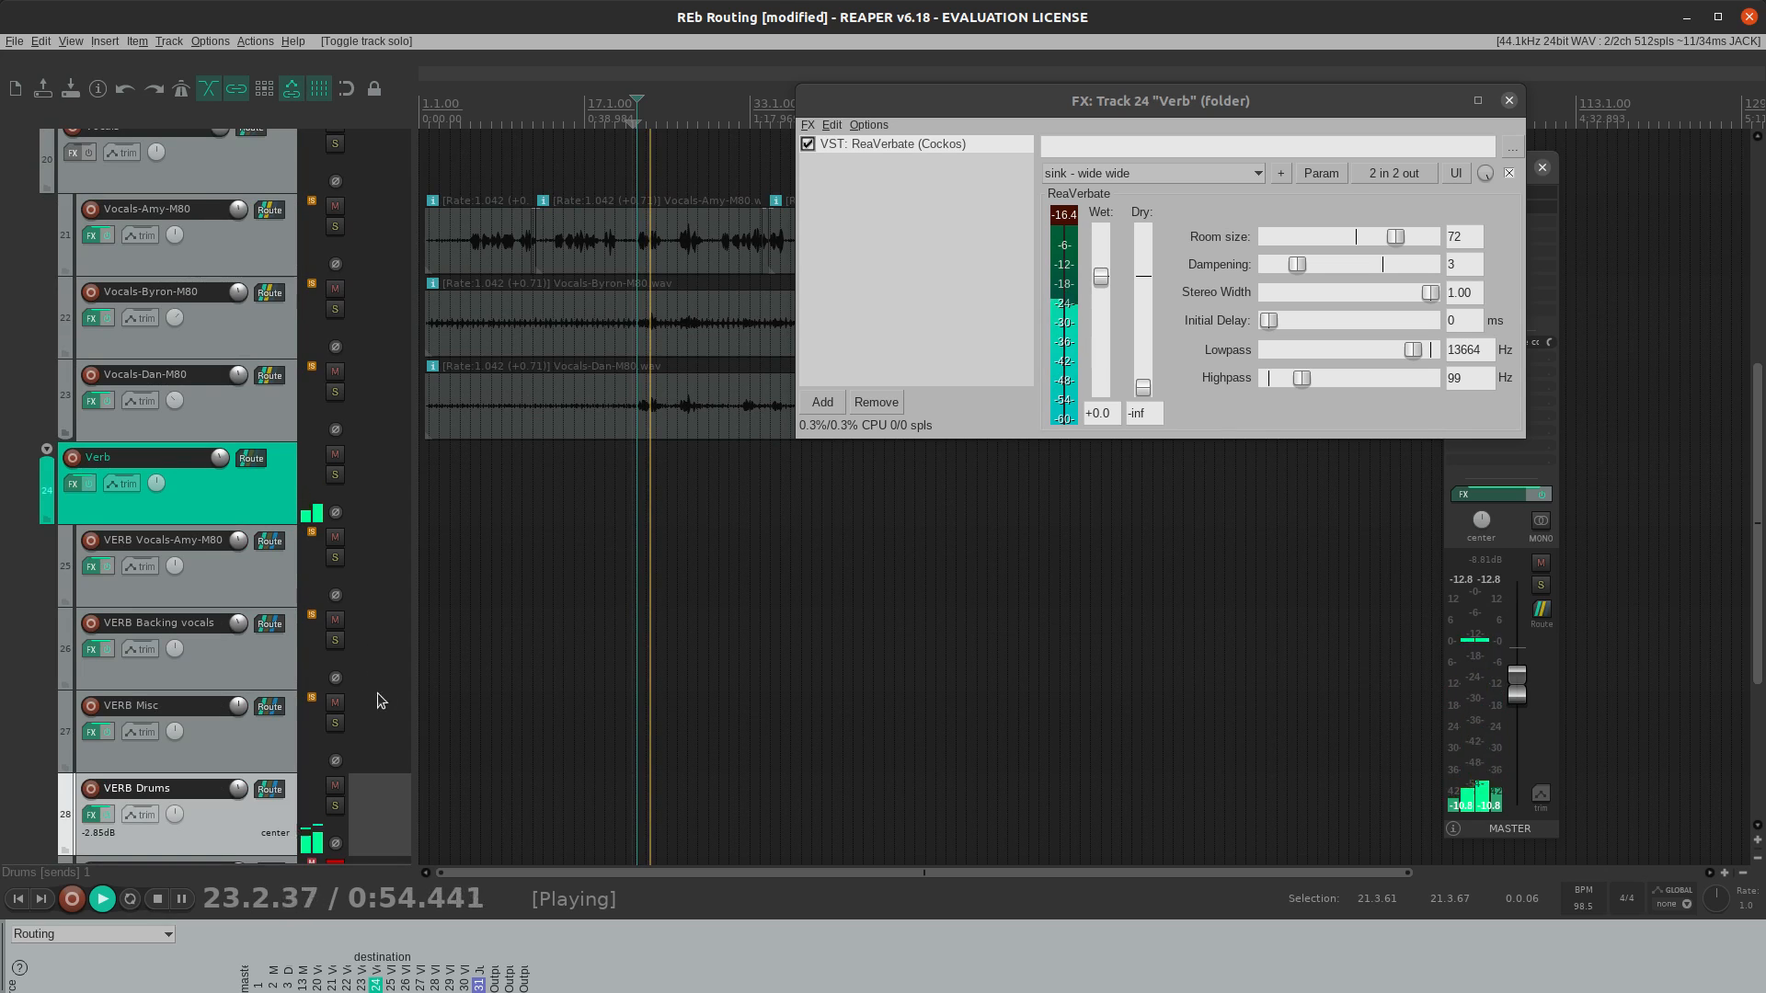
{"action": "key", "text": "space"}
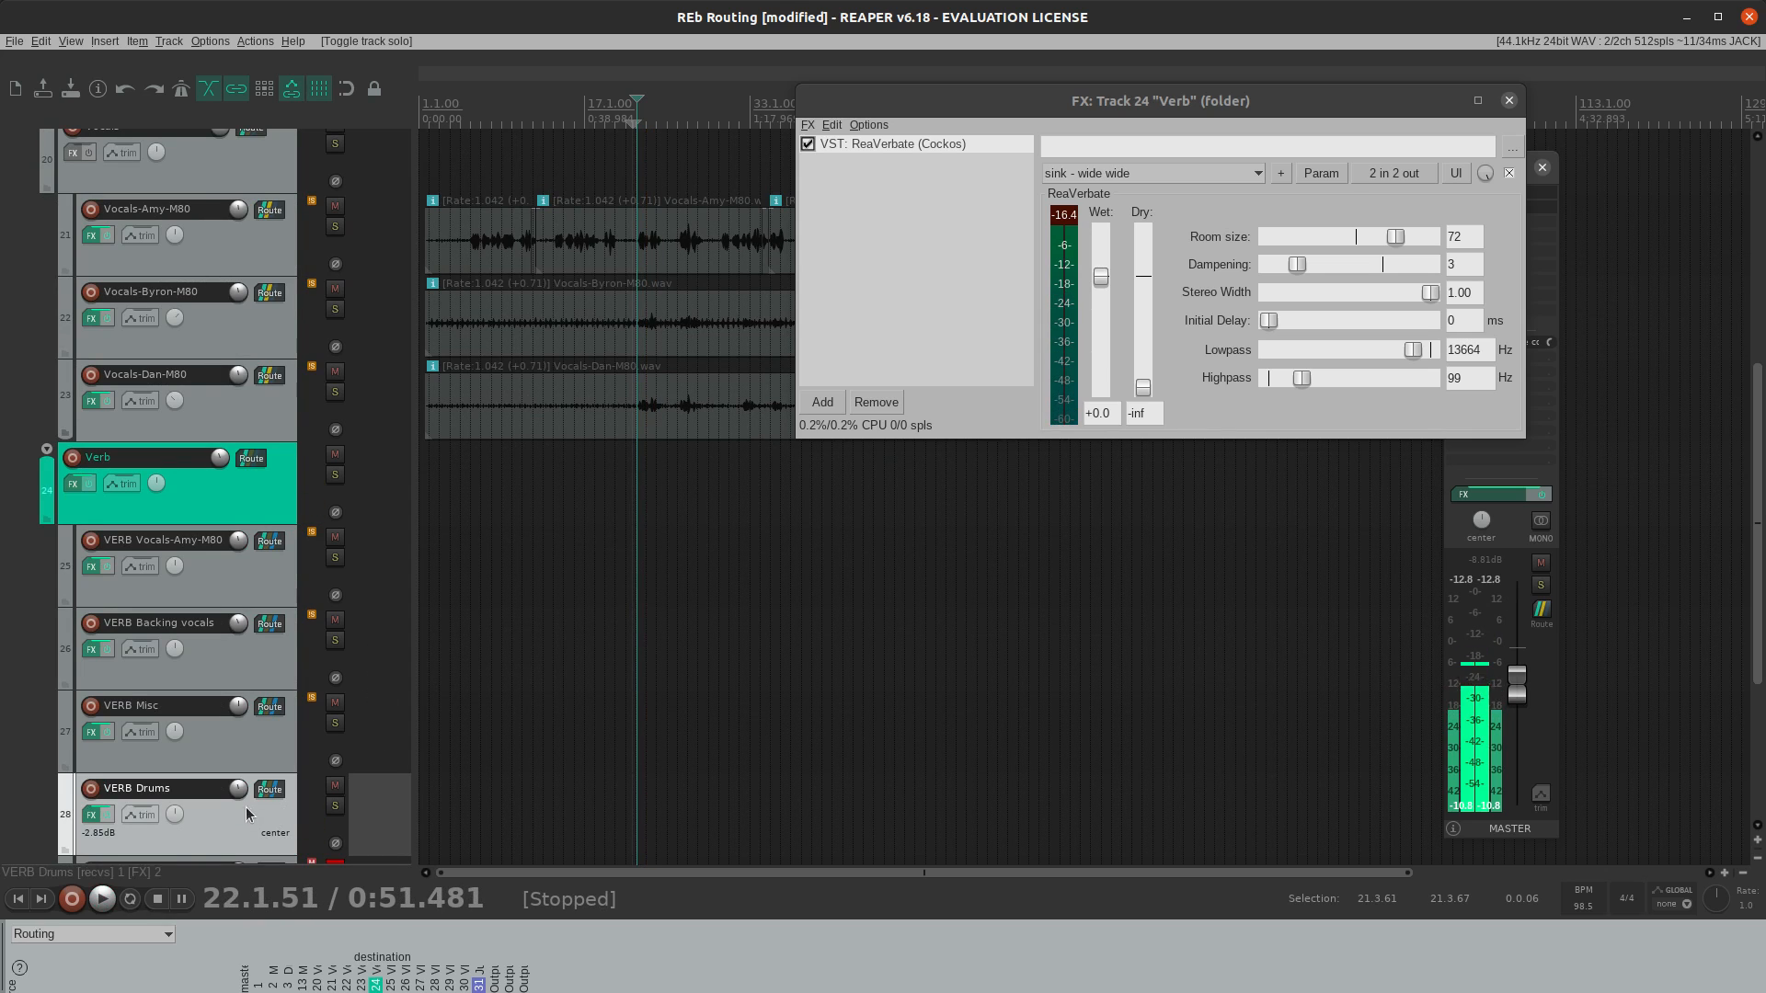
- Lower the VERB Drums track's volume to -4.62 dB and briefly play the soloed drums to check the level
{"action": "left_click_drag", "start_coordinate": [241, 797], "coordinate": [241, 800]}
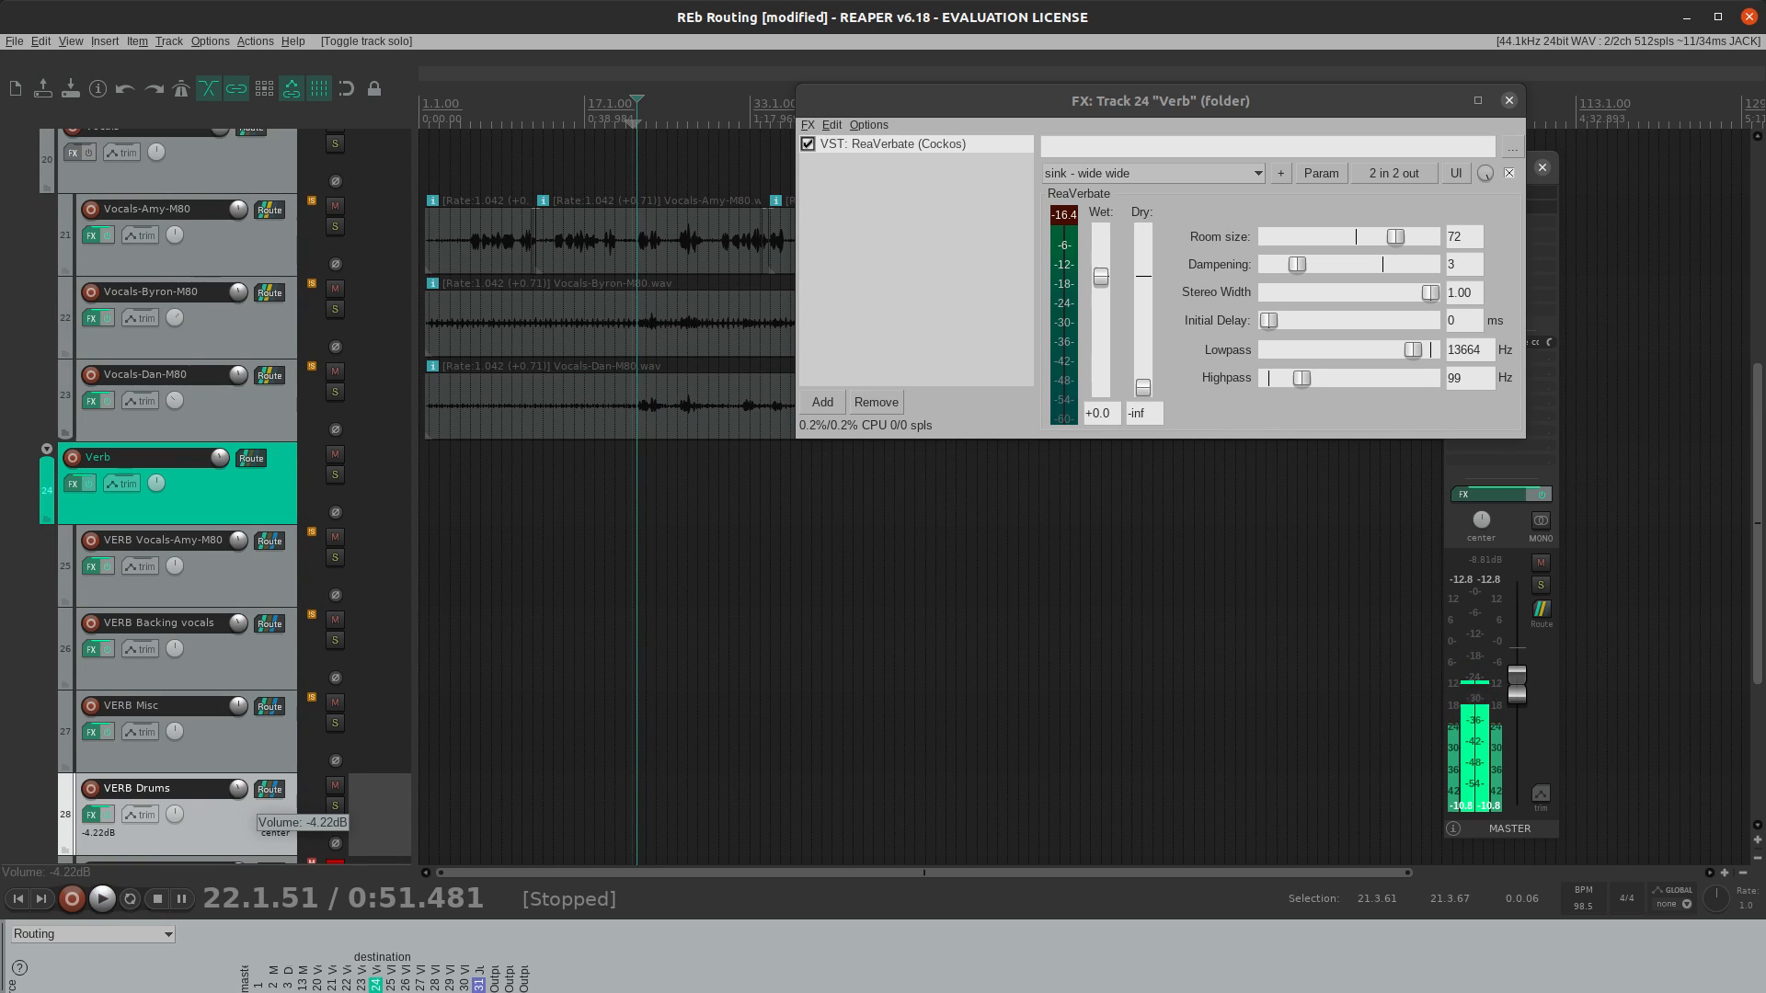
{"action": "key", "text": "space"}
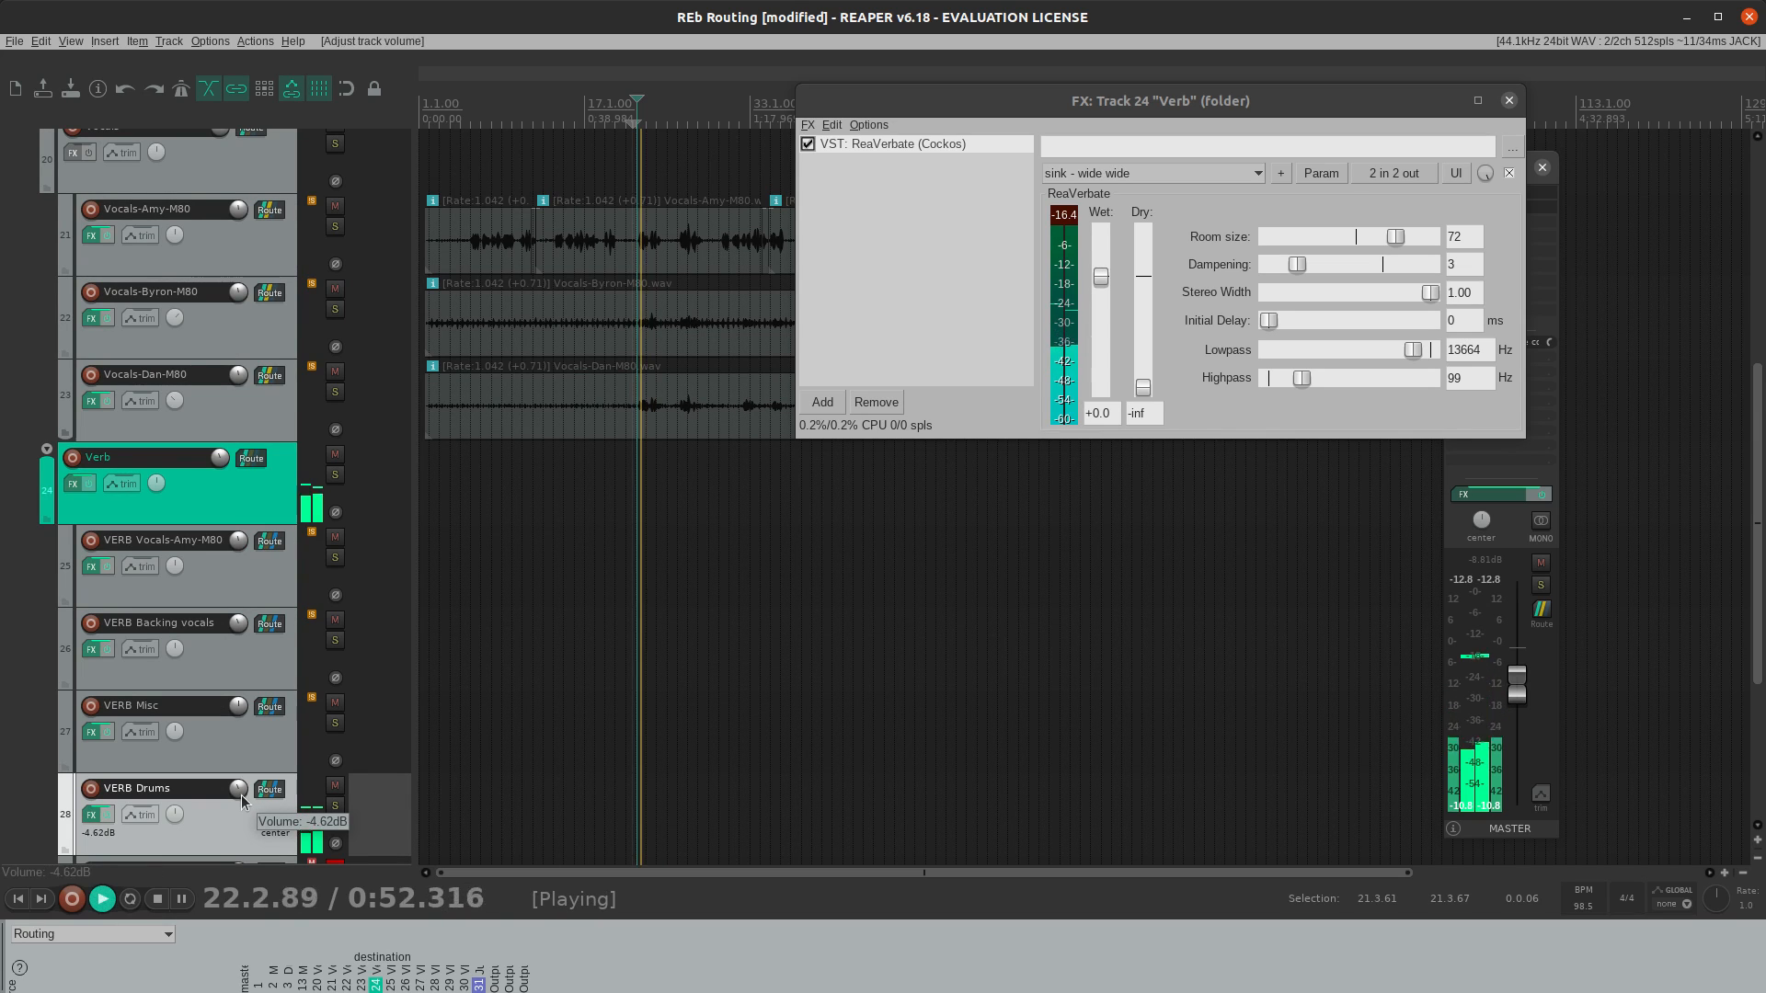
{"action": "key", "text": "space"}
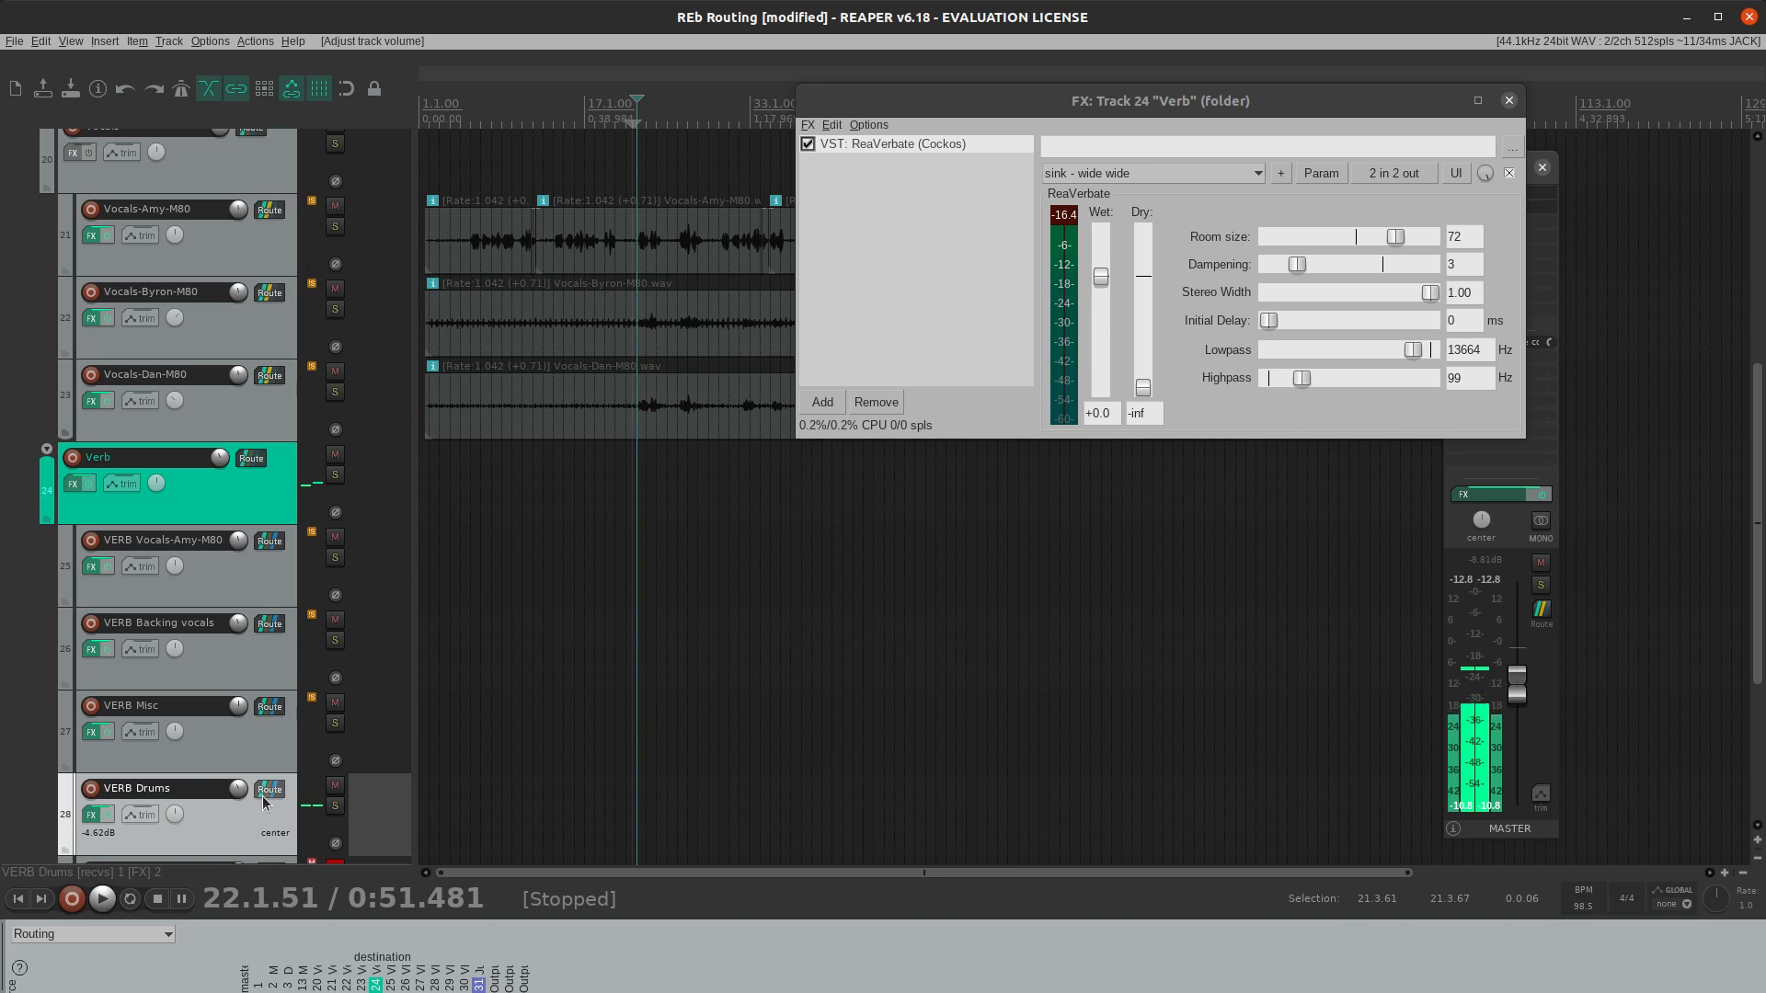
- Open the VERB Drums track's effects chain, inspect its ReaDelay settings and close the effects window
{"action": "left_click", "coordinate": [264, 798]}
{"action": "left_click", "coordinate": [264, 797]}
{"action": "scroll", "coordinate": [247, 824], "scroll_direction": "down", "scroll_amount": 1}
{"action": "left_click", "coordinate": [91, 731]}
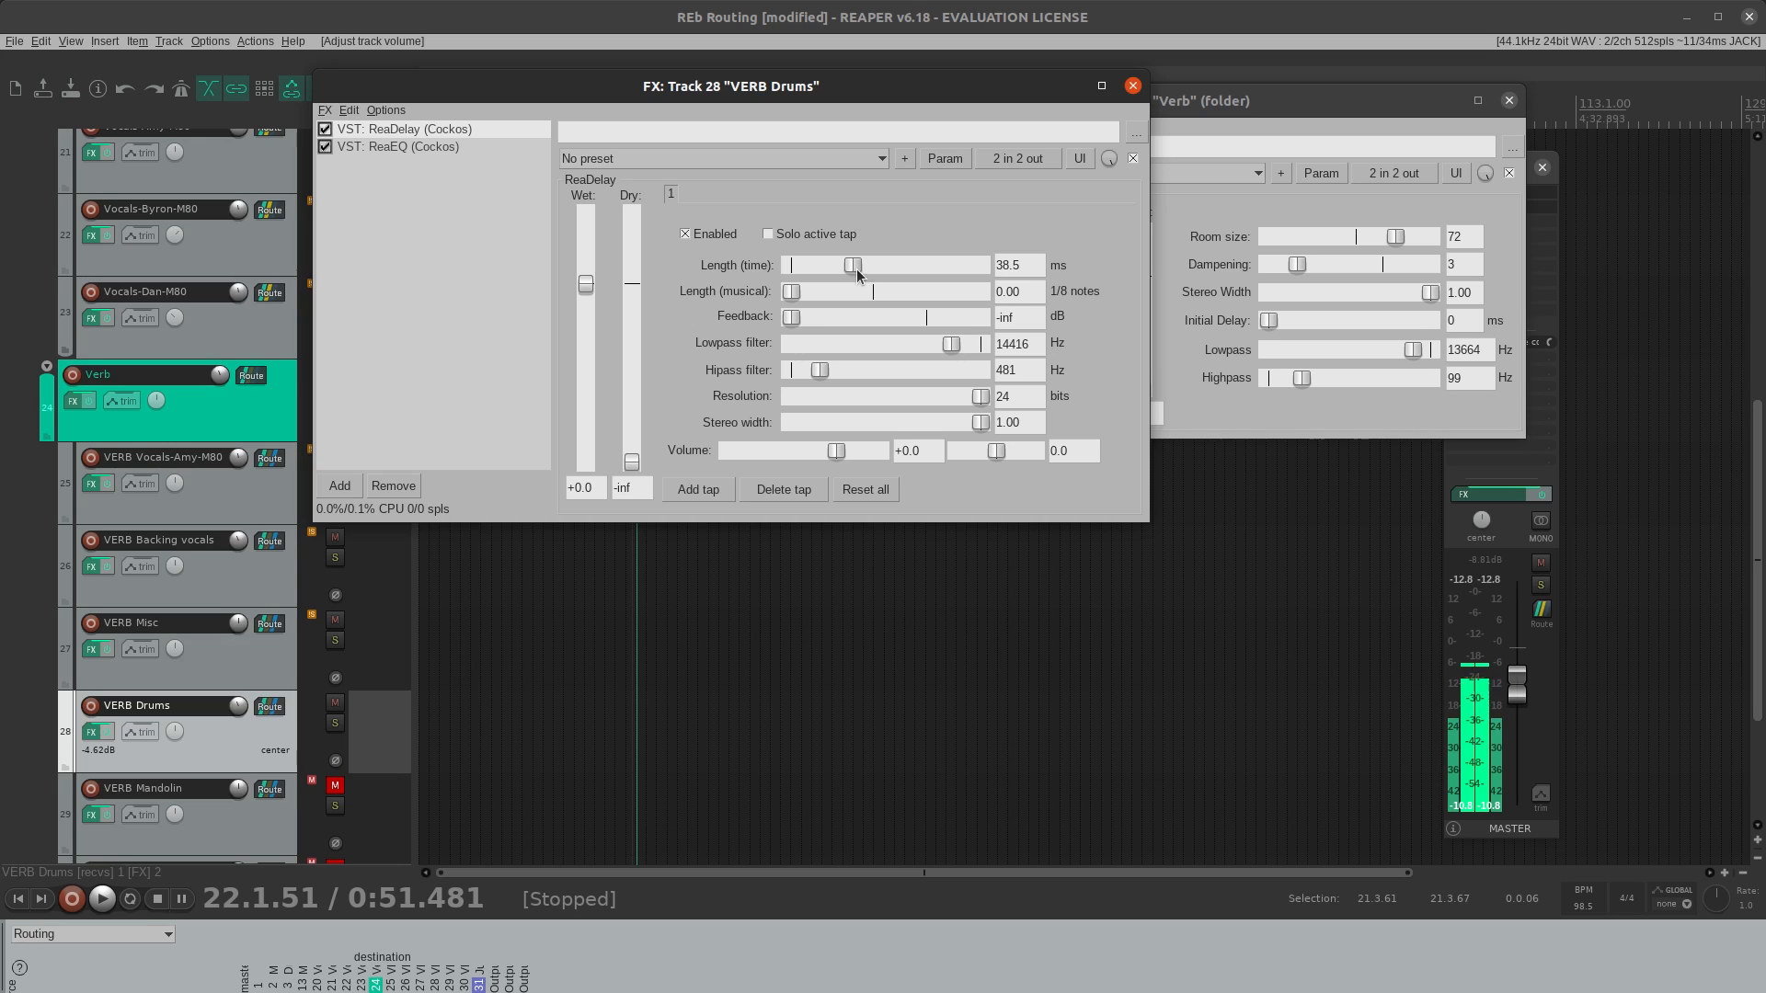
{"action": "left_click", "coordinate": [1133, 85]}
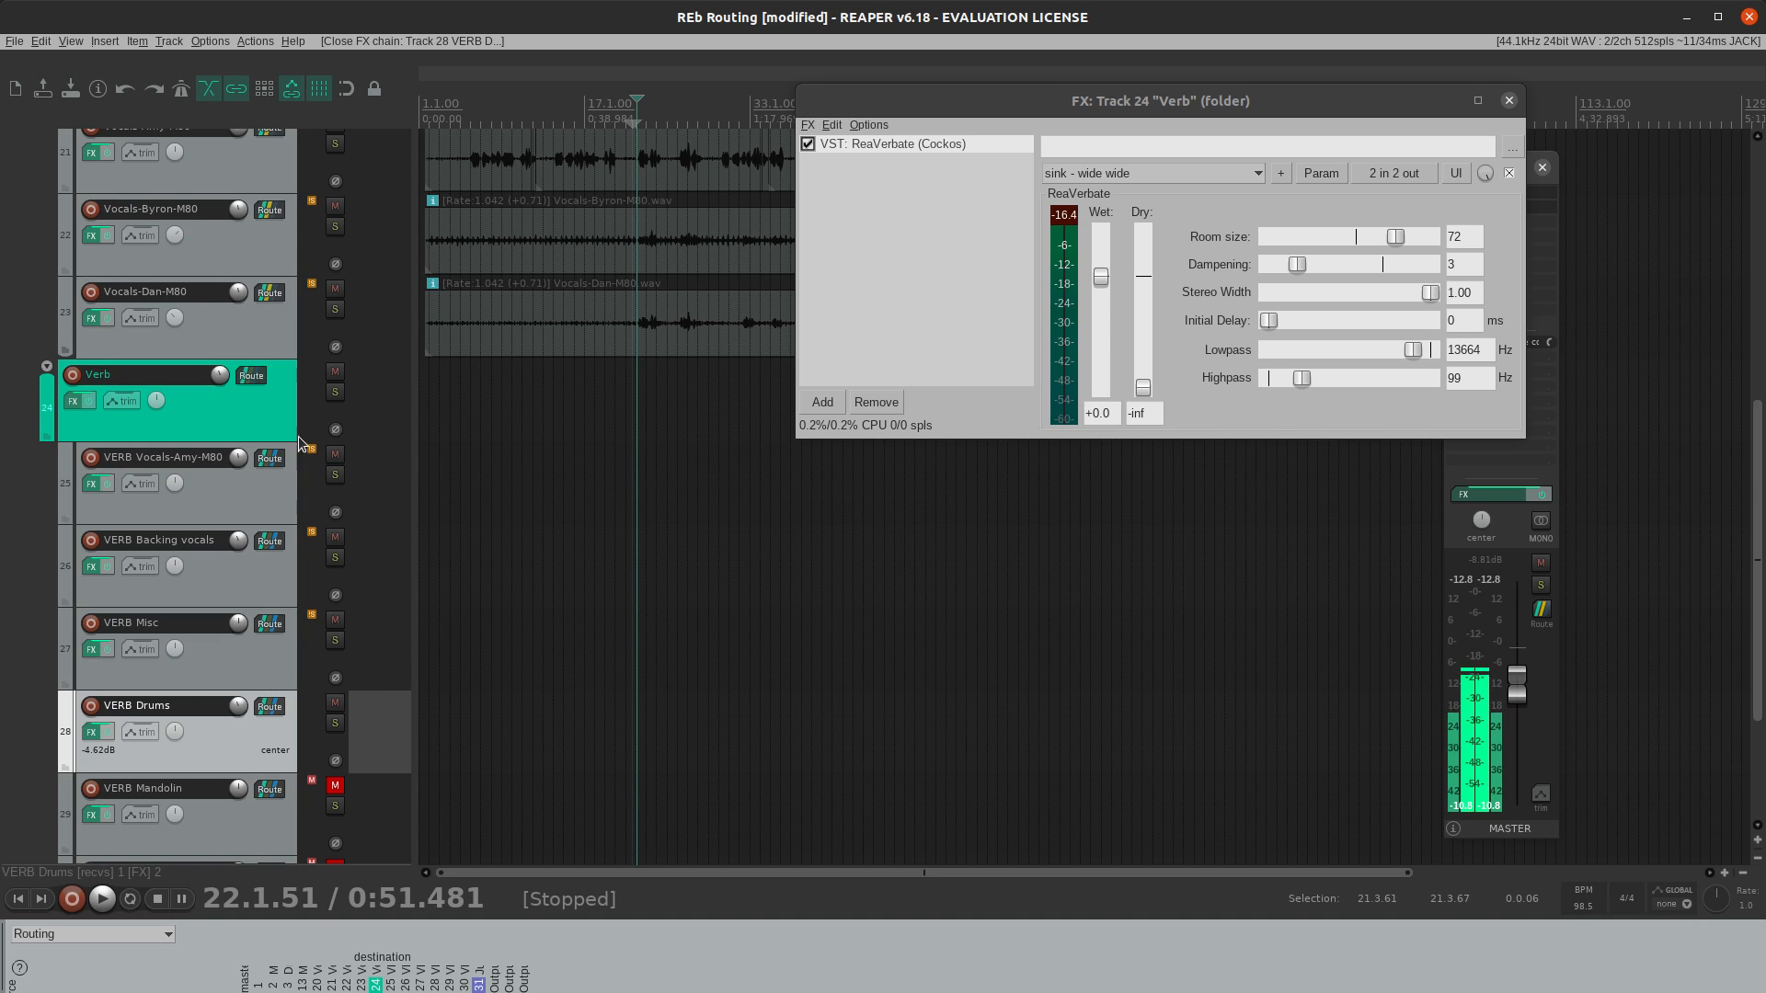
- Clear the solo on the Drums folder and the last track, then play the full mix from 0:51.481
{"action": "scroll", "coordinate": [355, 472], "scroll_direction": "up", "scroll_amount": 8}
{"action": "scroll", "coordinate": [365, 340], "scroll_direction": "up", "scroll_amount": 1}
{"action": "left_click", "coordinate": [336, 413]}
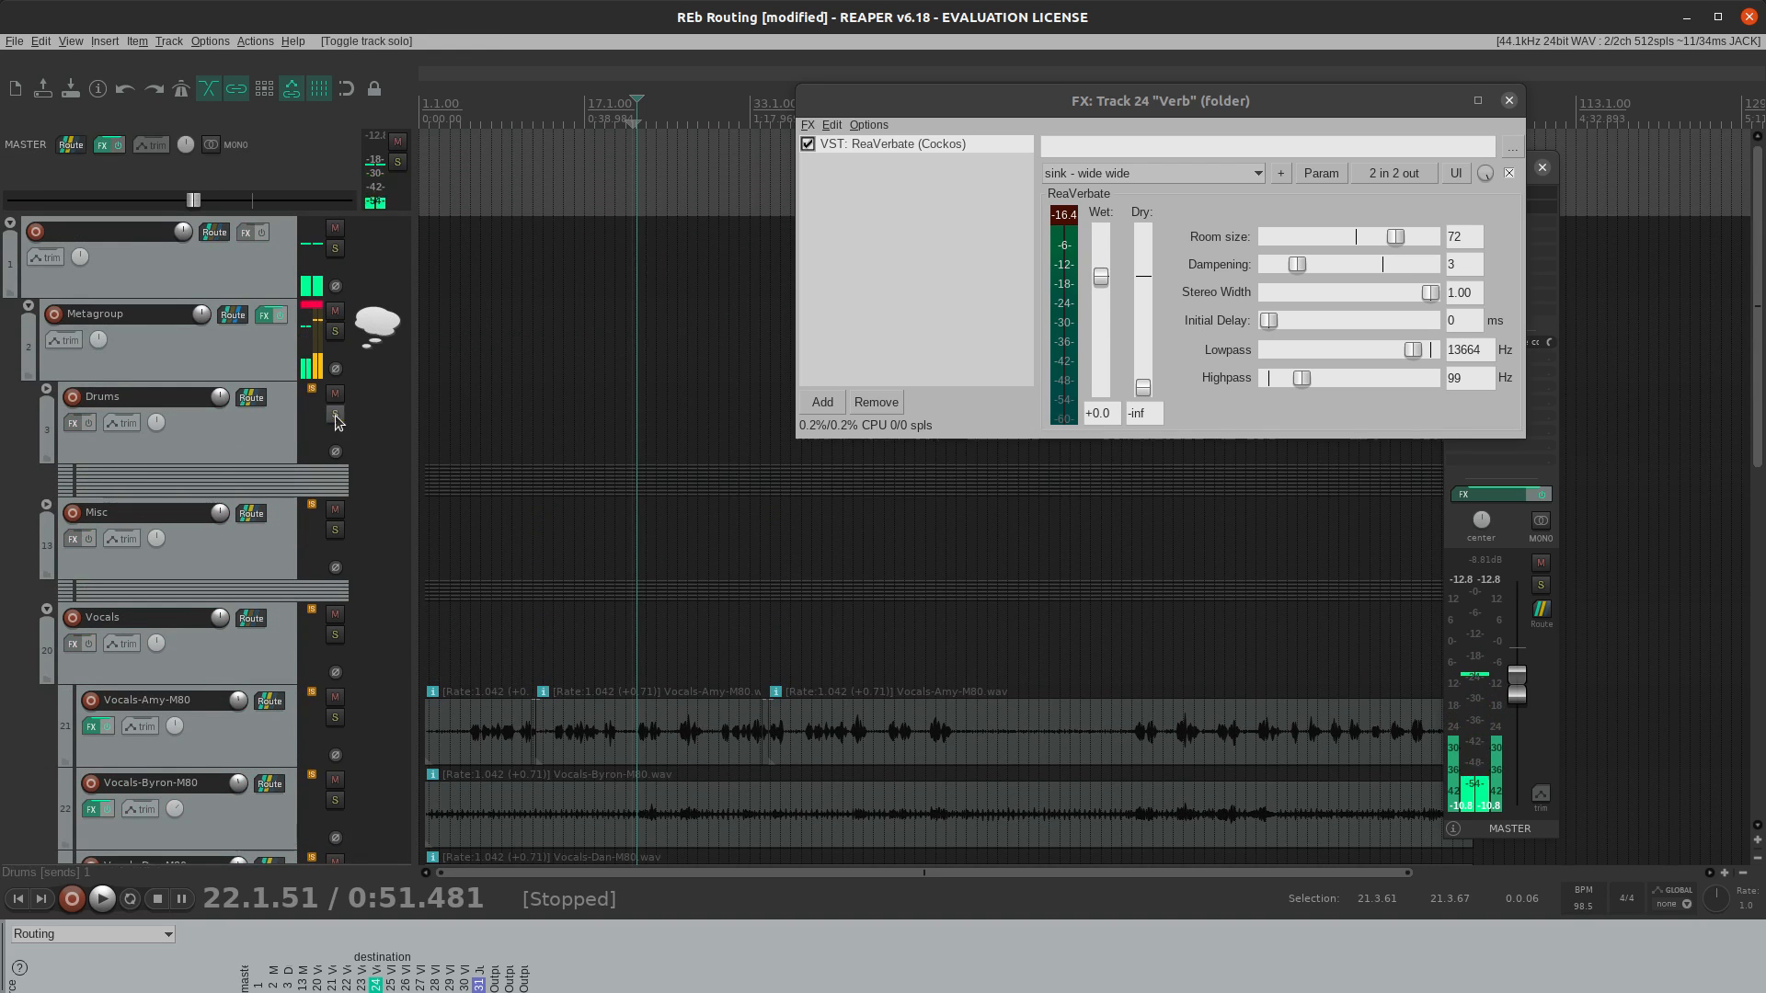
{"action": "scroll", "coordinate": [392, 552], "scroll_direction": "down", "scroll_amount": 9}
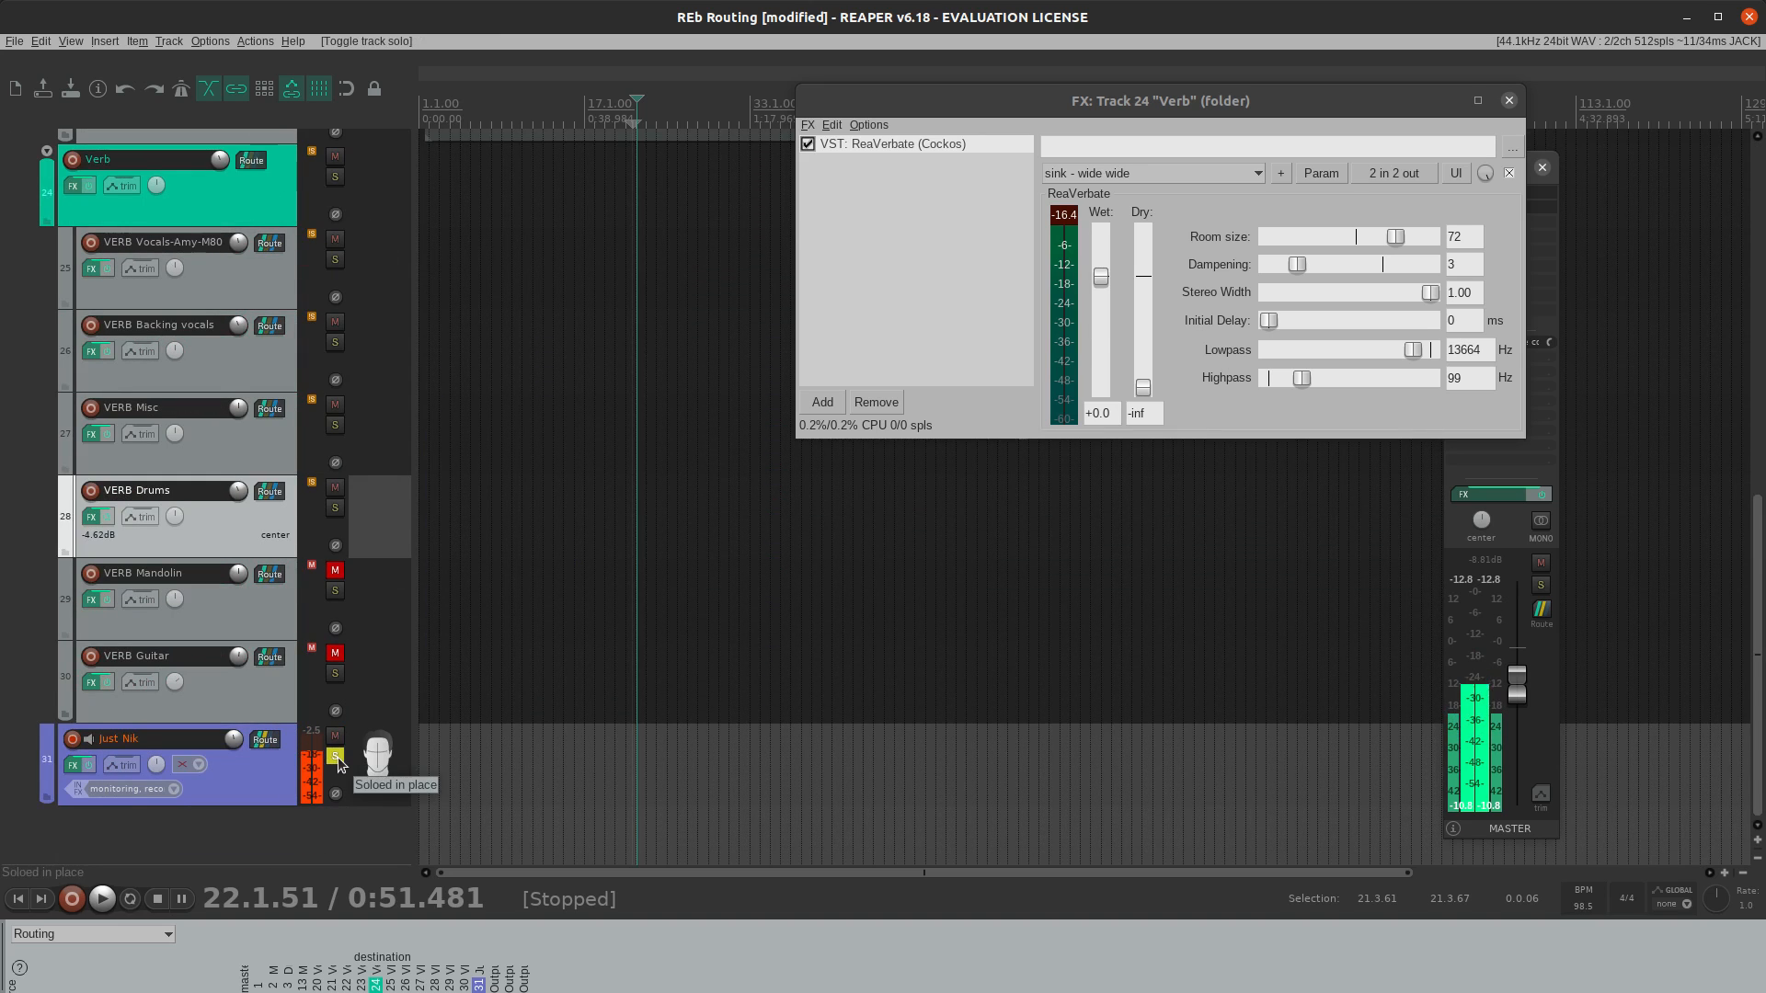
{"action": "key", "text": "space"}
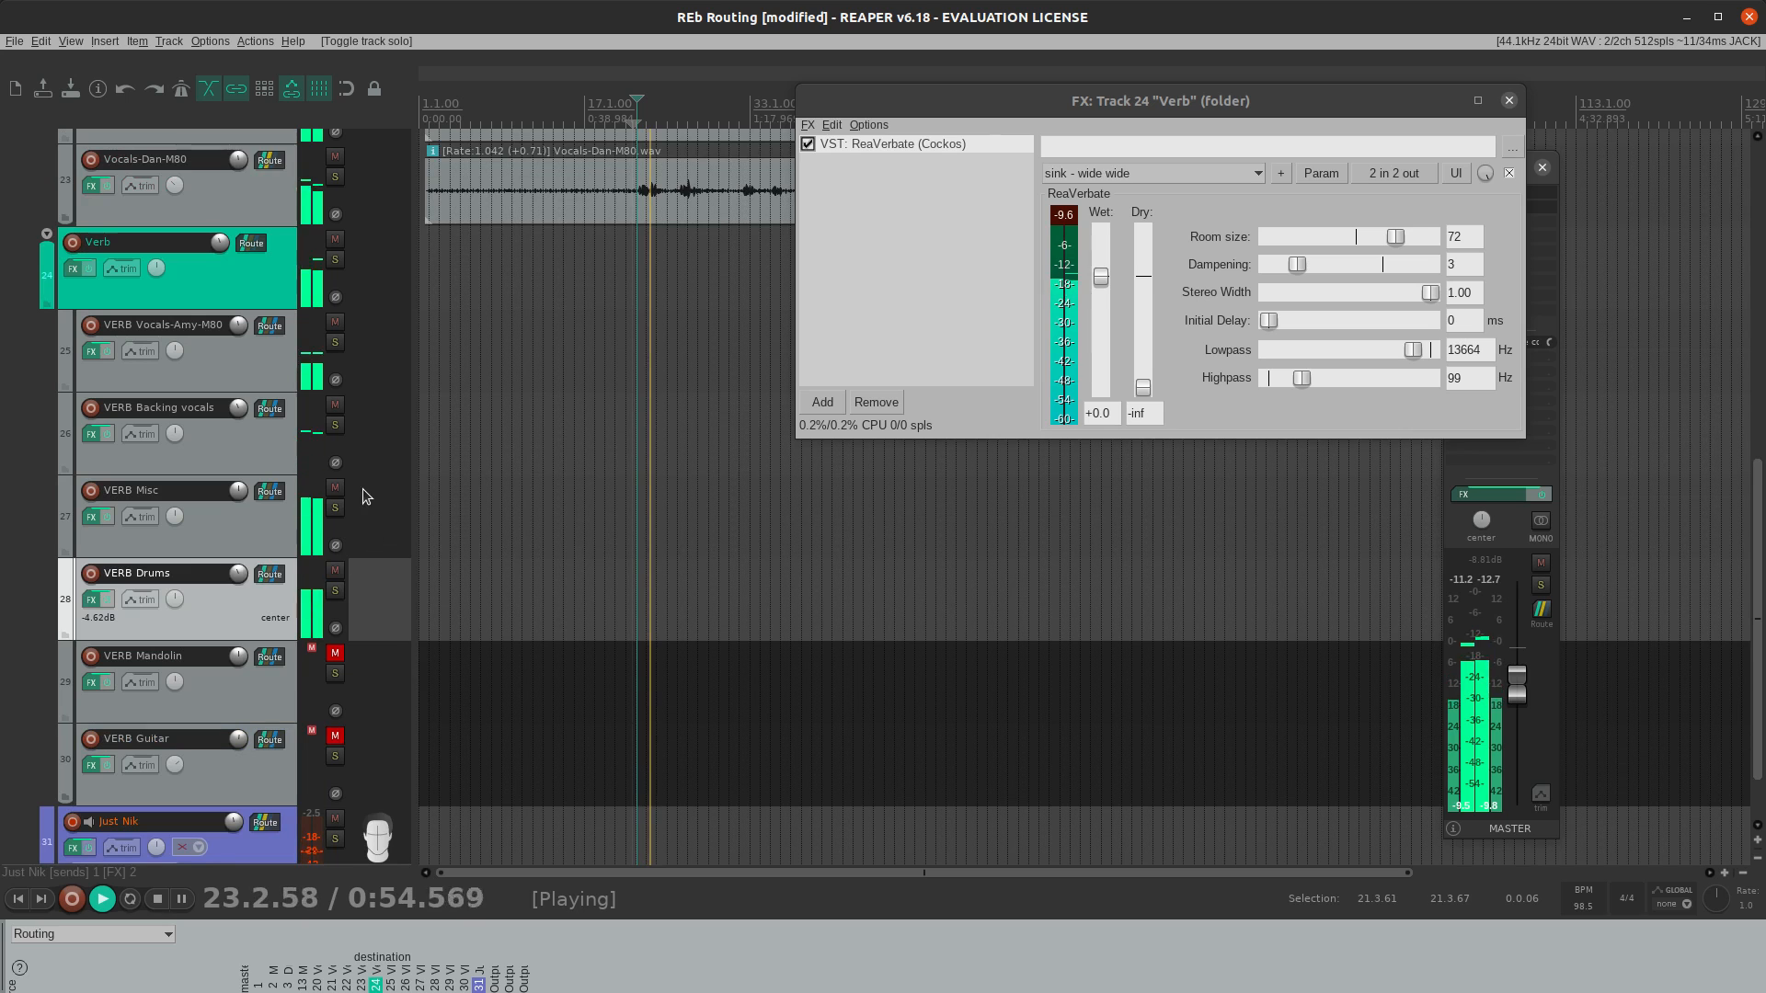
{"action": "scroll", "coordinate": [362, 290], "scroll_direction": "up", "scroll_amount": 5}
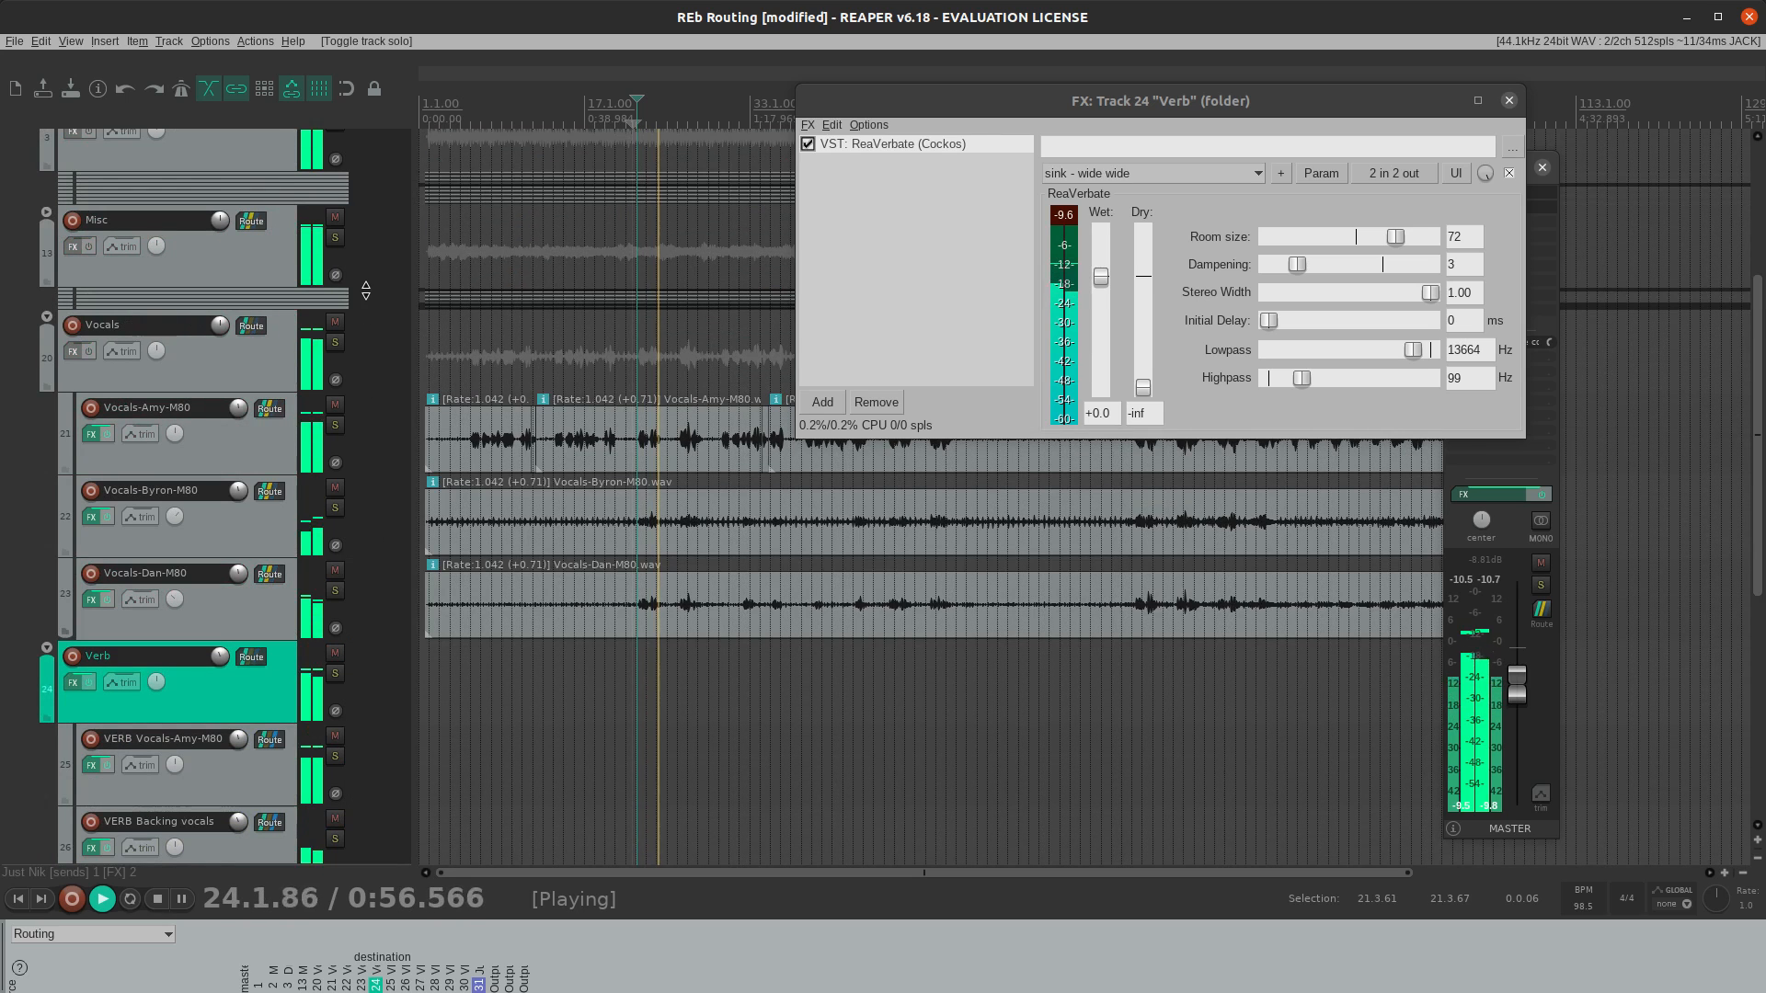
{"action": "scroll", "coordinate": [359, 294], "scroll_direction": "up", "scroll_amount": 2}
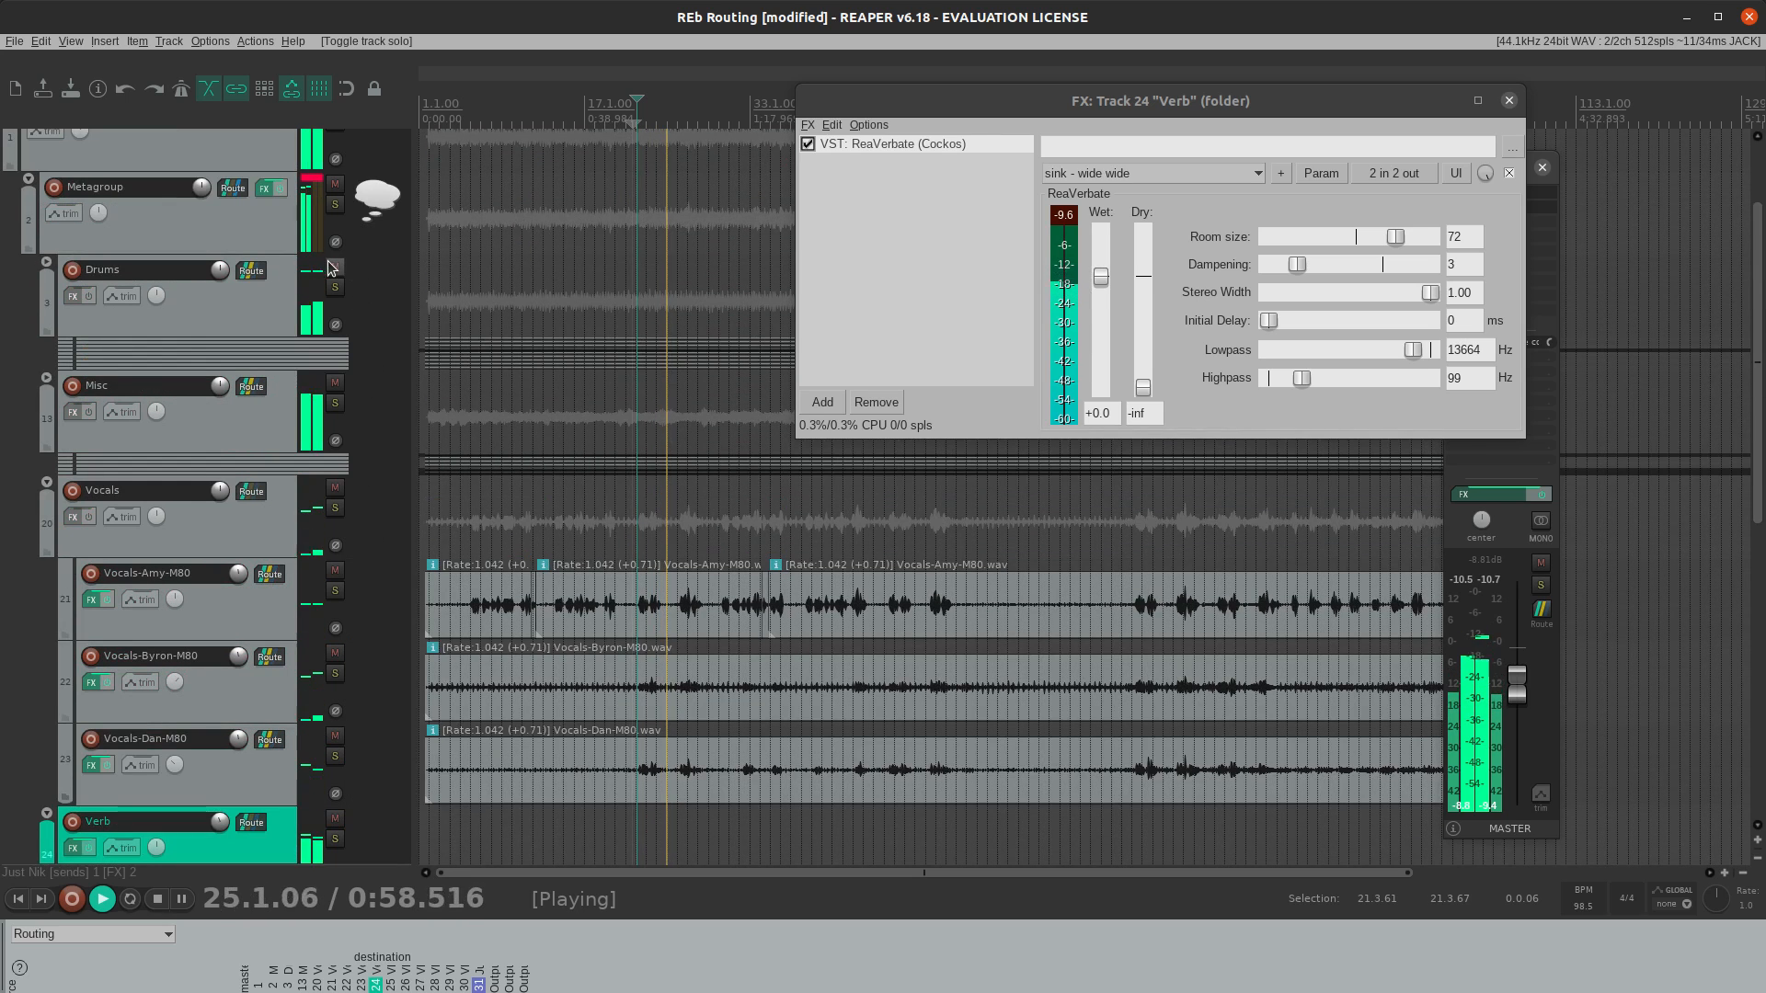
- Compare the soloed Drums folder with the Verb folder unmuted and muted, then clear the solo and mute and stop playback
{"action": "scroll", "coordinate": [359, 414], "scroll_direction": "down", "scroll_amount": 3}
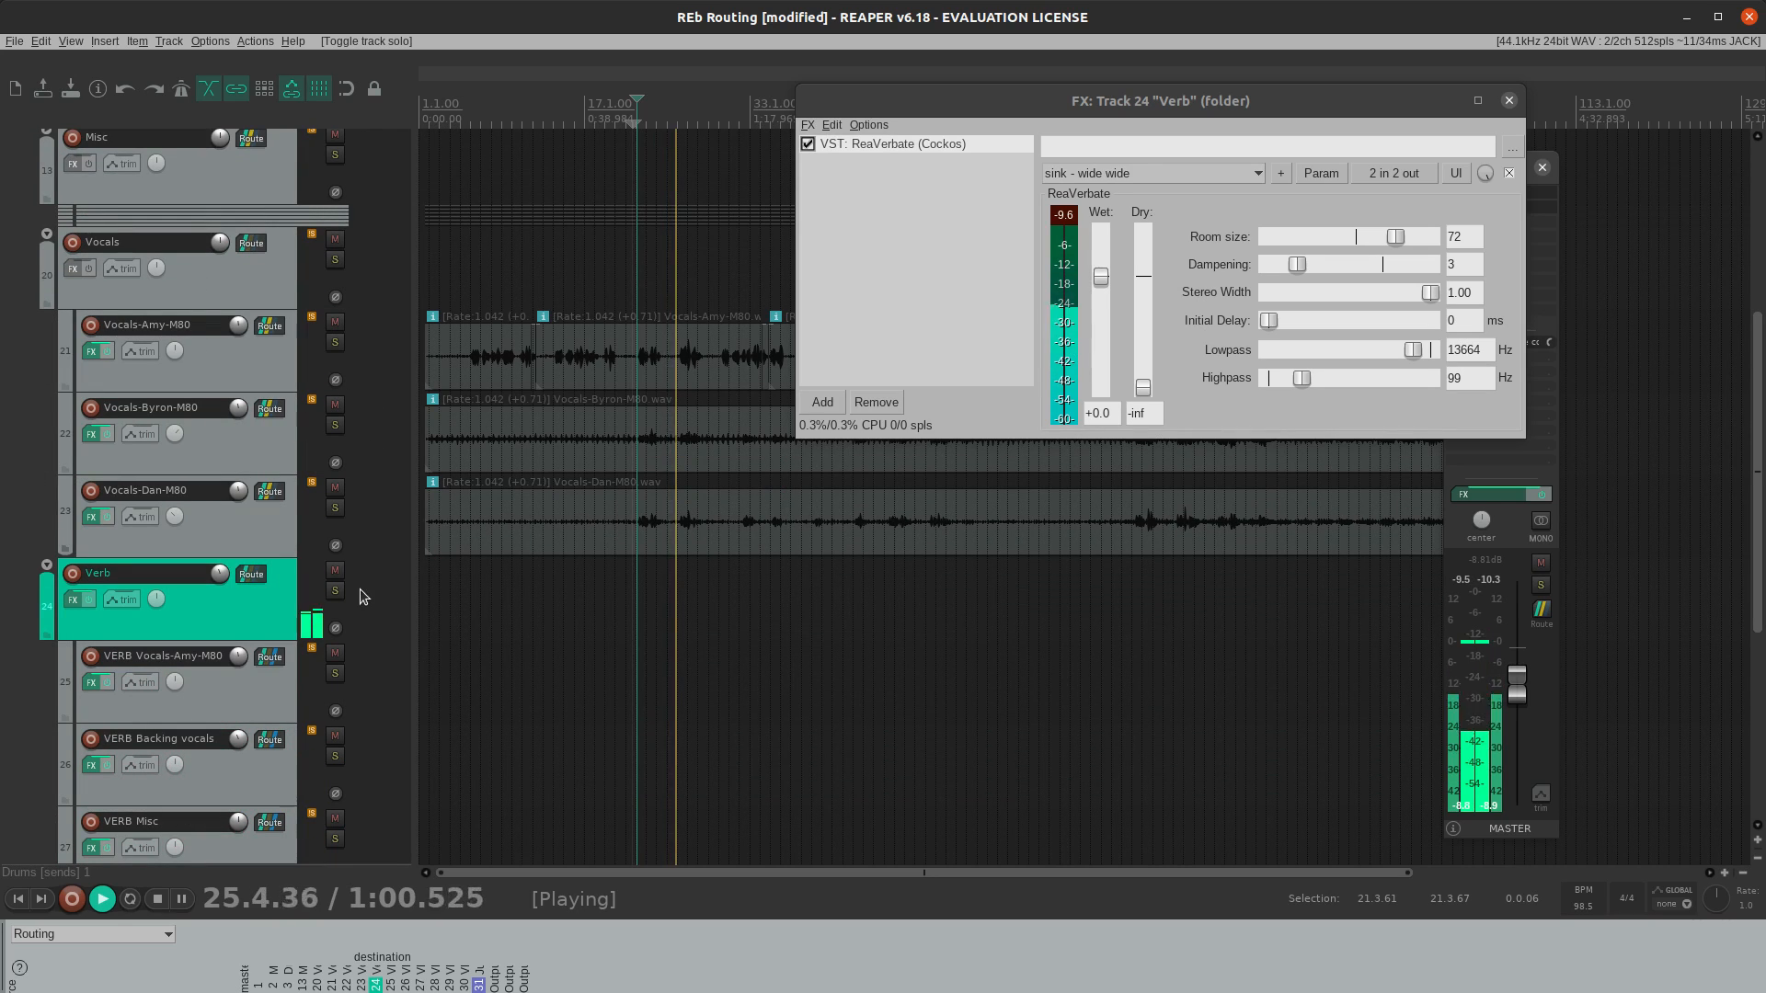
{"action": "left_click", "coordinate": [335, 570]}
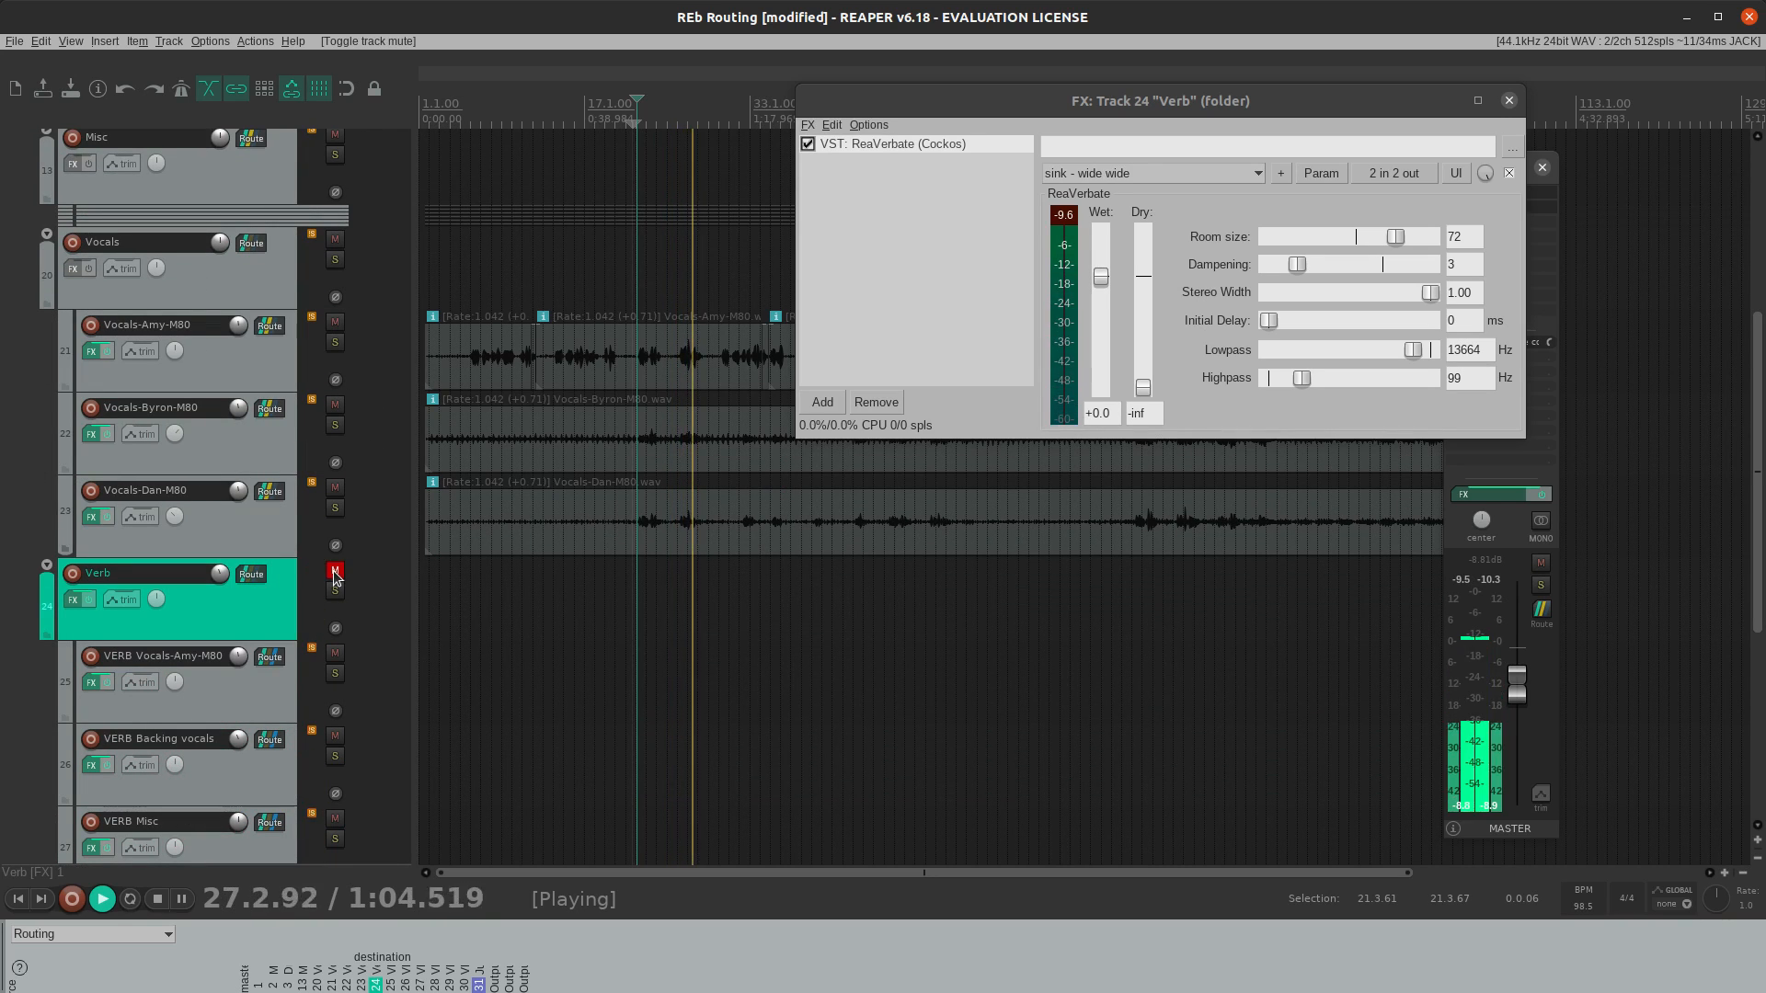
{"action": "scroll", "coordinate": [385, 466], "scroll_direction": "up", "scroll_amount": 4}
{"action": "left_click", "coordinate": [335, 415]}
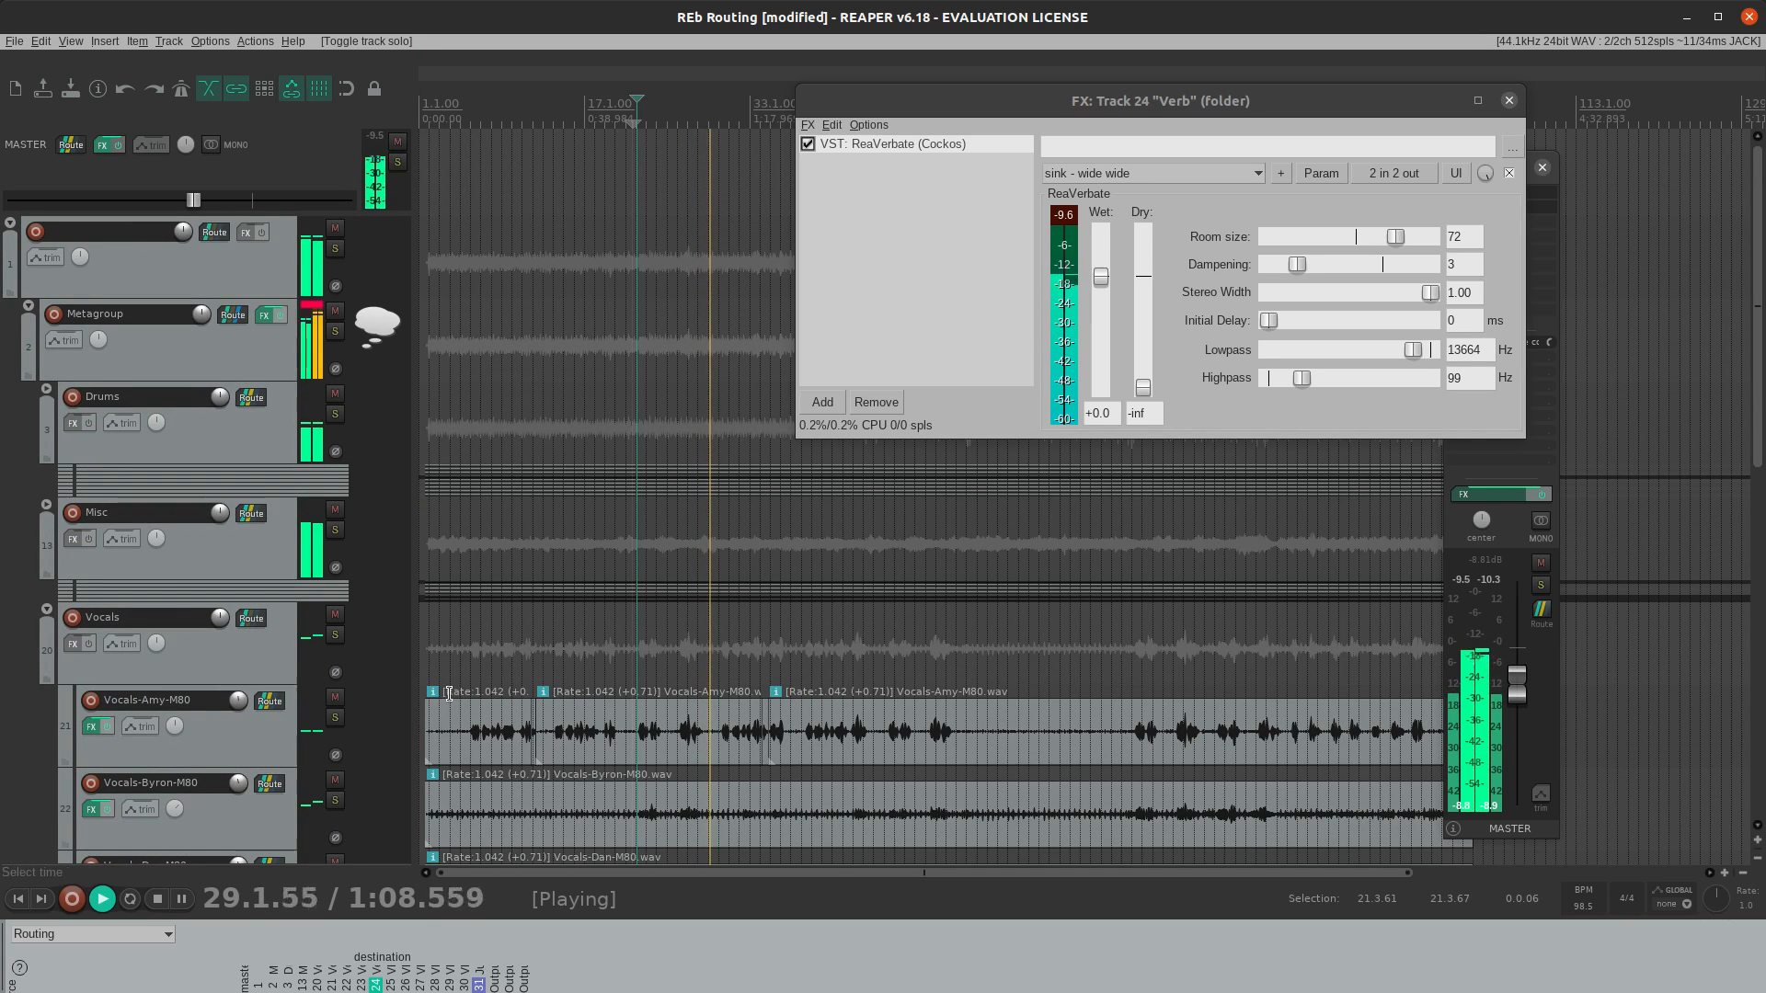
{"action": "key", "text": "space"}
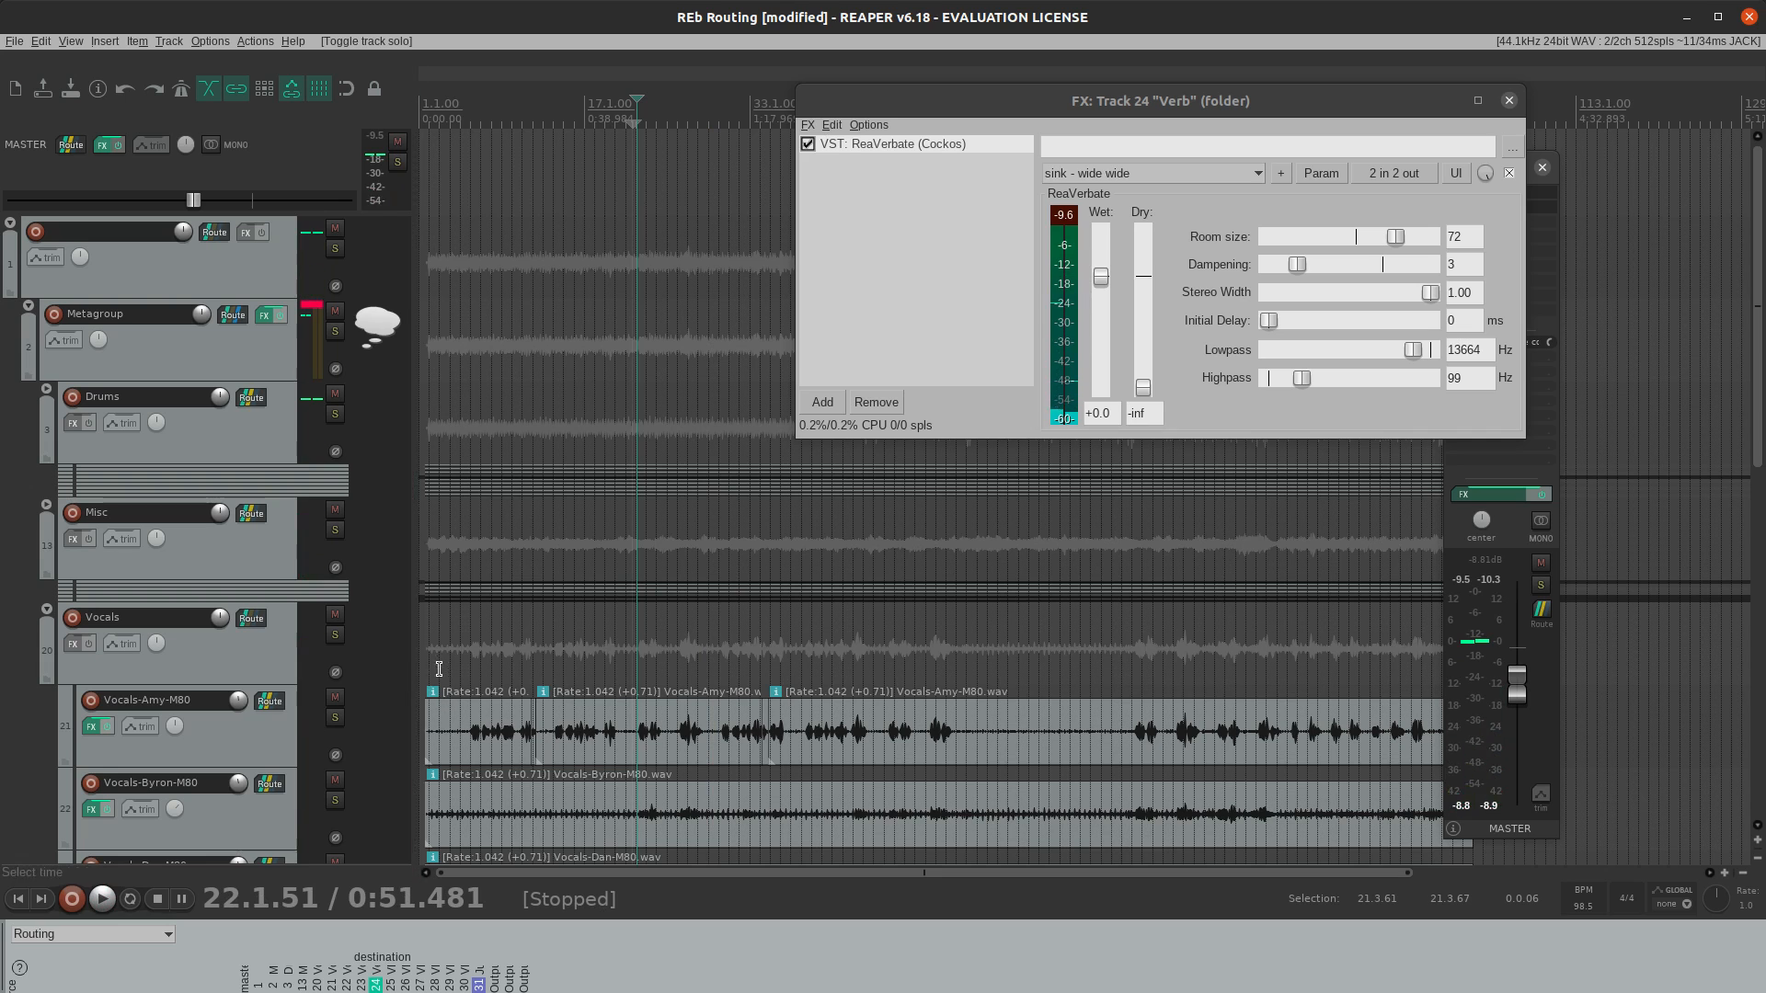
- Shrink the Verb folder's child tracks to compact height, then shrink all tracks inside the top-level folder
{"action": "scroll", "coordinate": [405, 588], "scroll_direction": "down", "scroll_amount": 3}
{"action": "scroll", "coordinate": [405, 593], "scroll_direction": "down", "scroll_amount": 2}
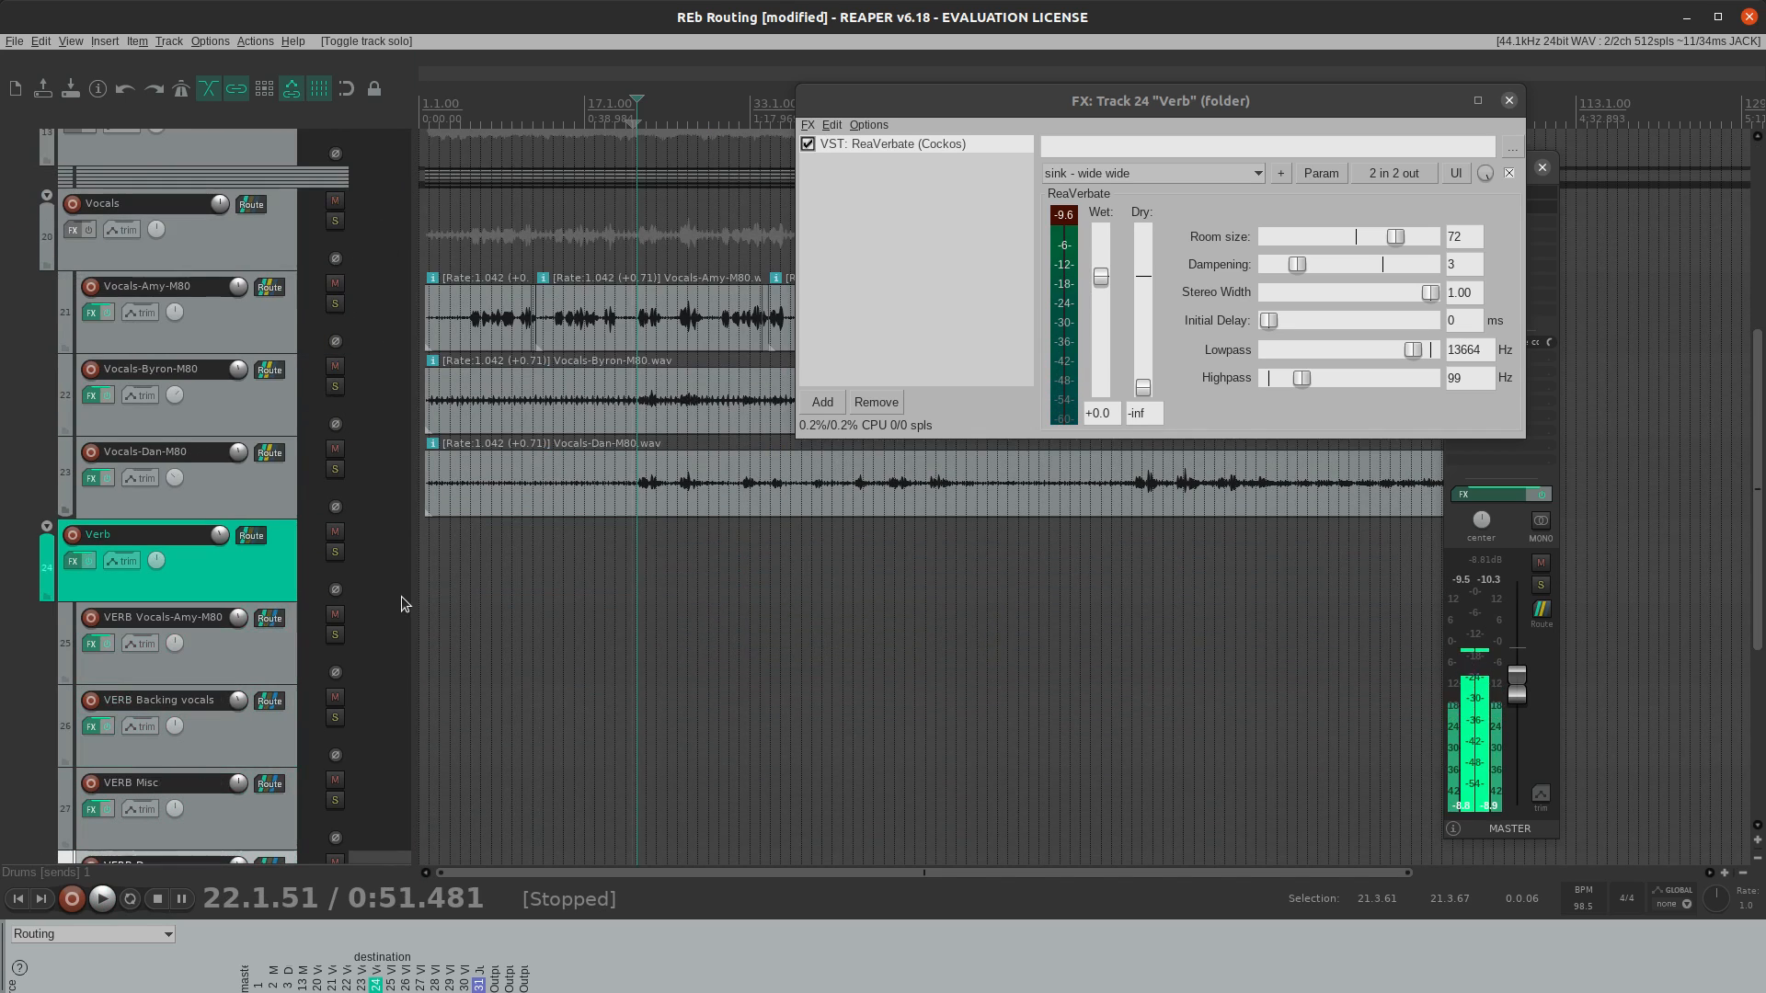
{"action": "left_click", "coordinate": [47, 529]}
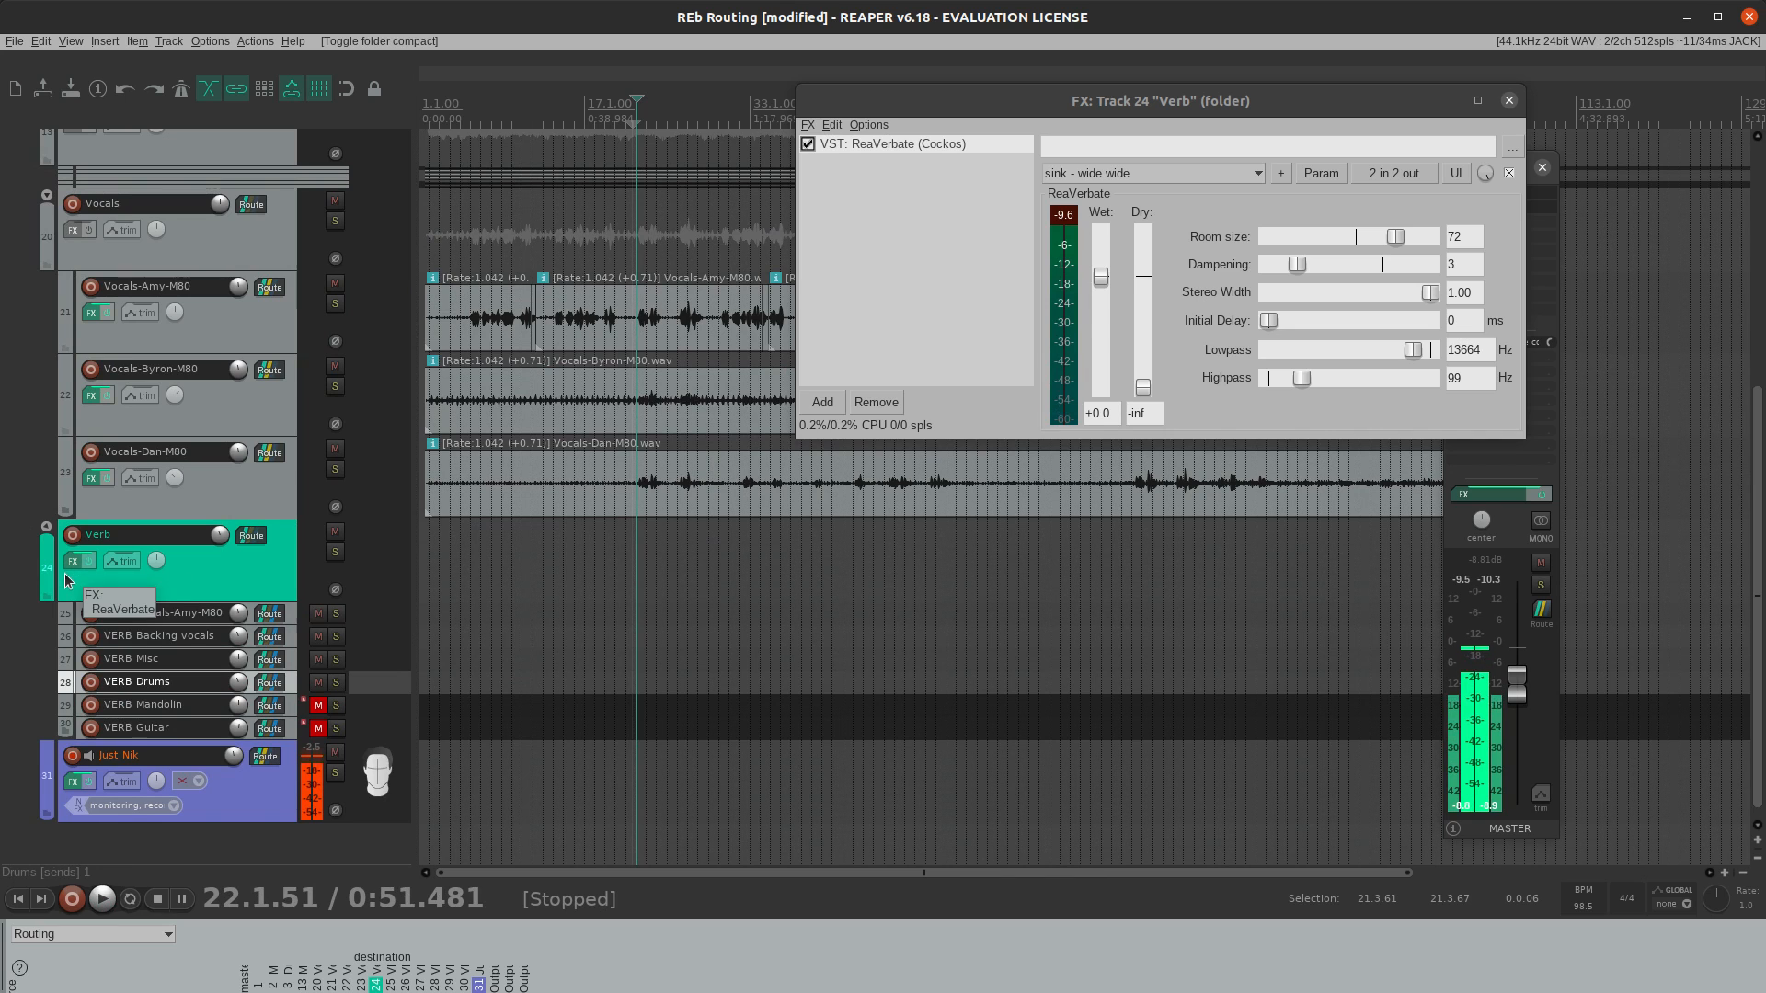
{"action": "scroll", "coordinate": [355, 377], "scroll_direction": "up", "scroll_amount": 3}
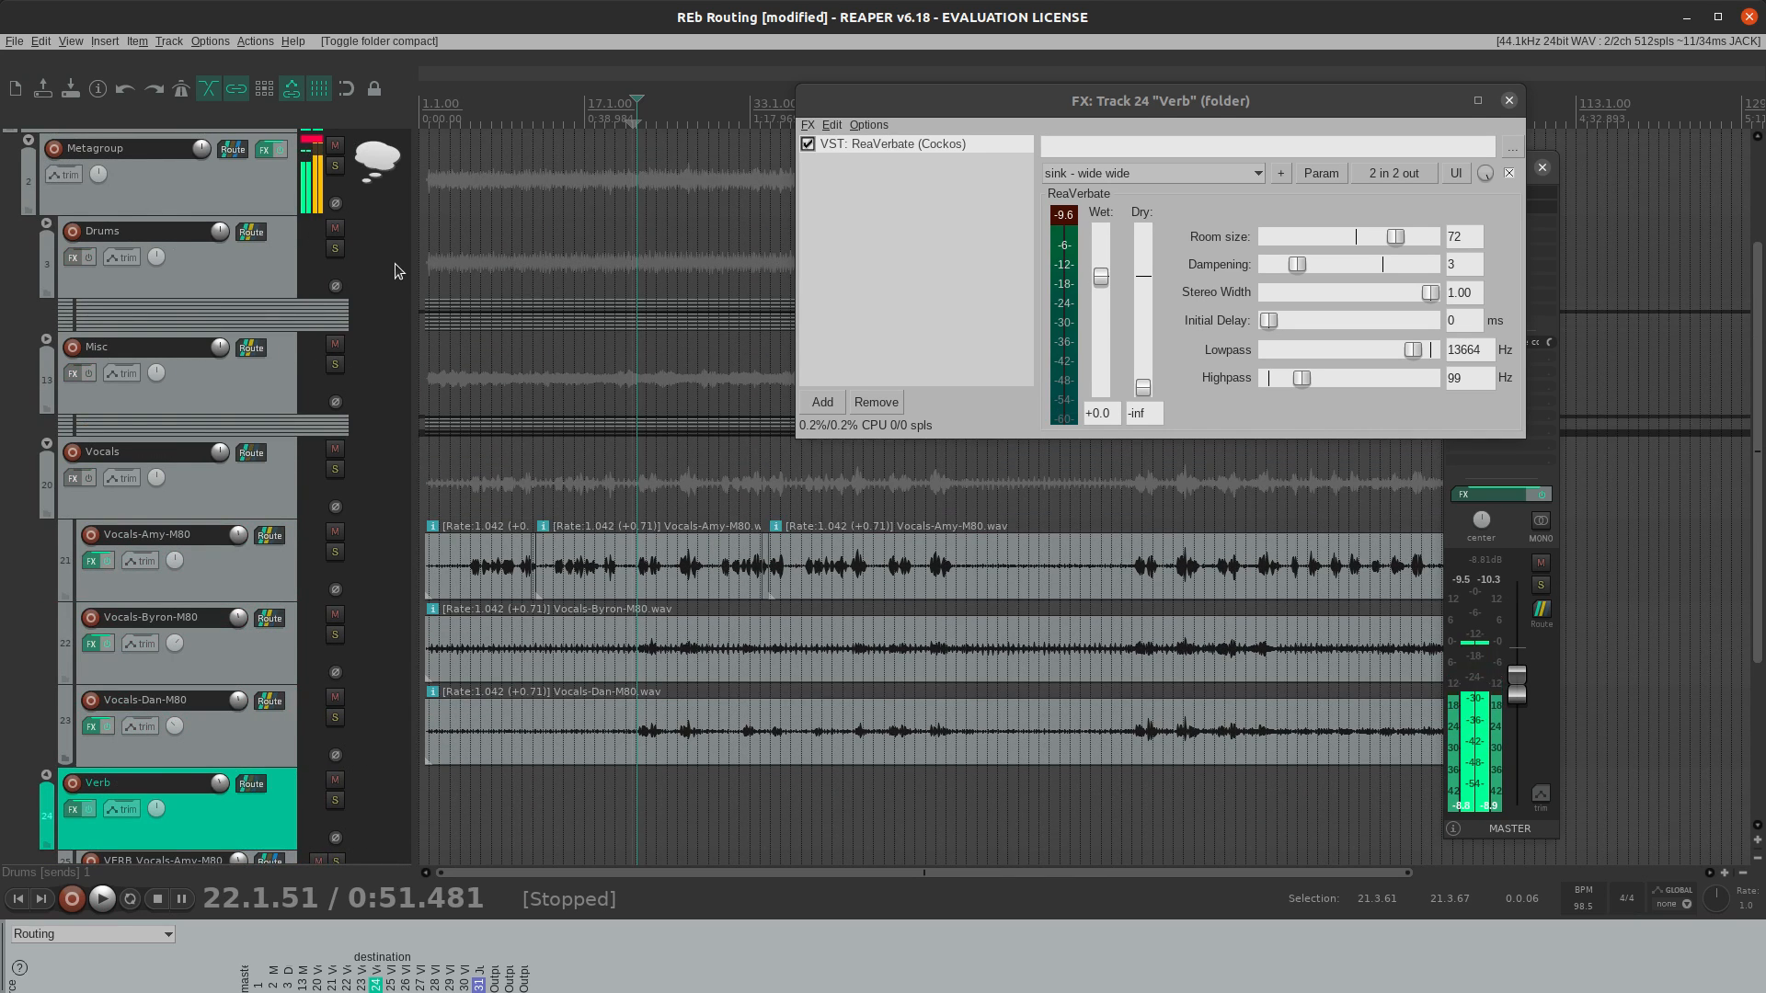
{"action": "scroll", "coordinate": [396, 270], "scroll_direction": "up", "scroll_amount": 2}
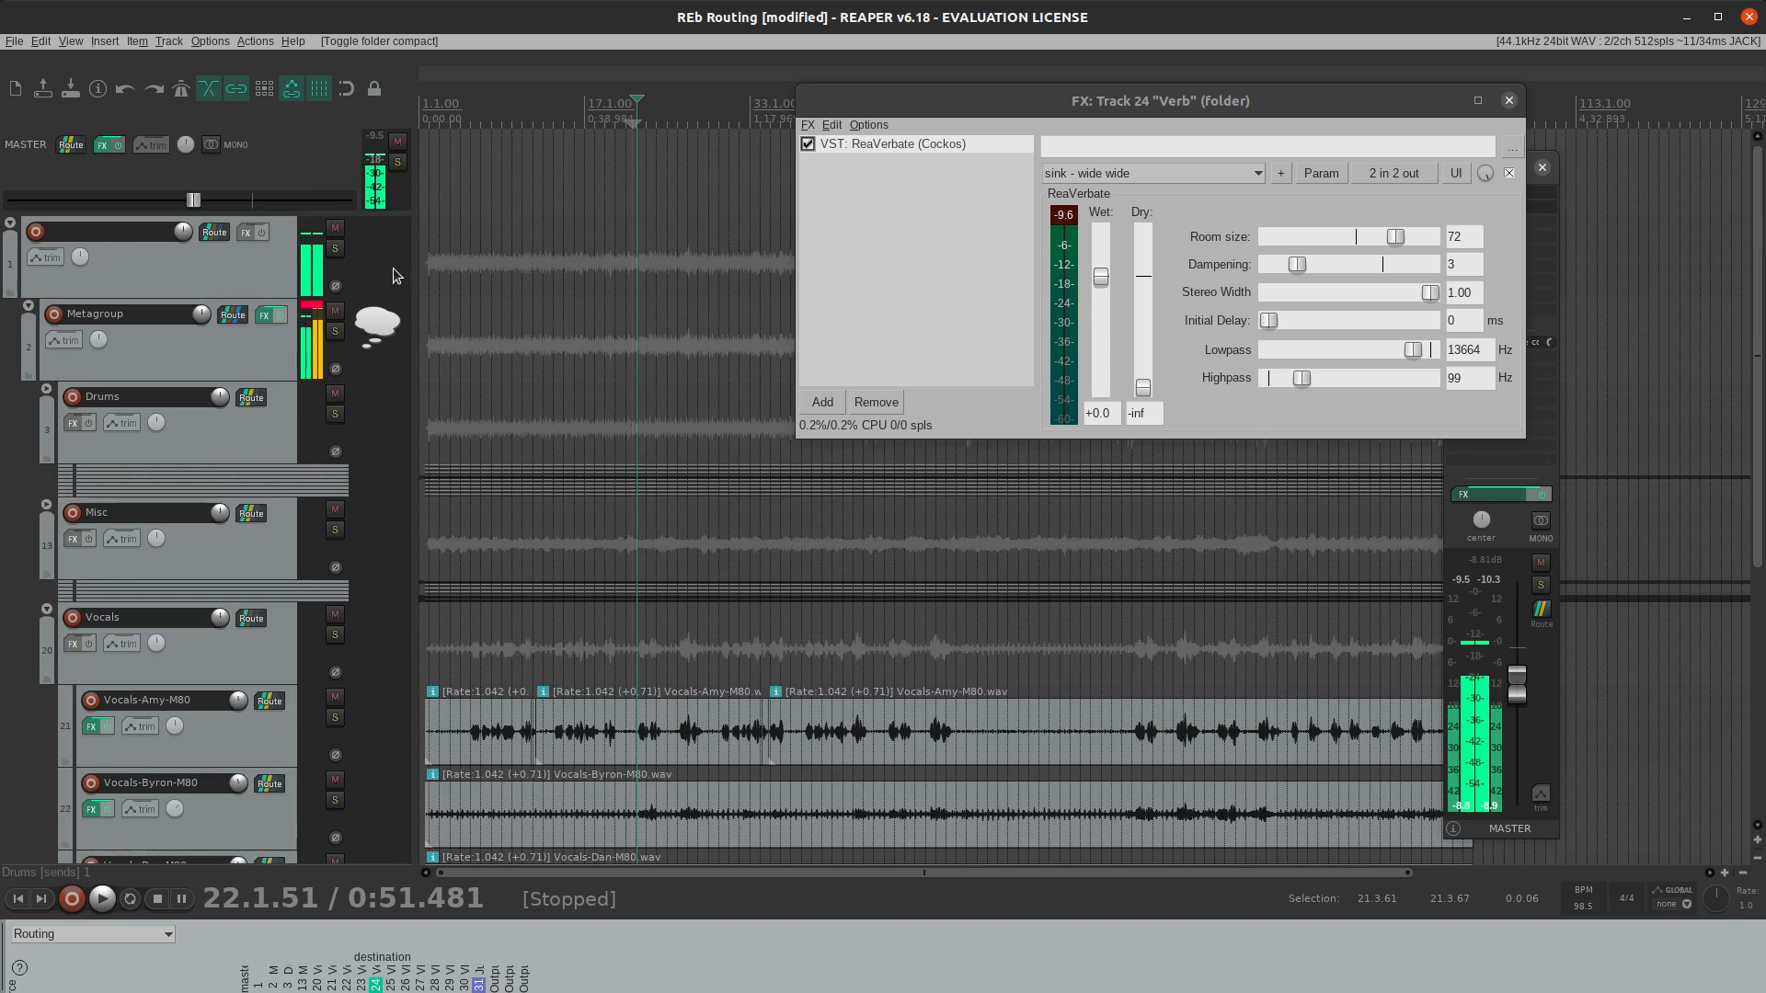
{"action": "left_click", "coordinate": [11, 225]}
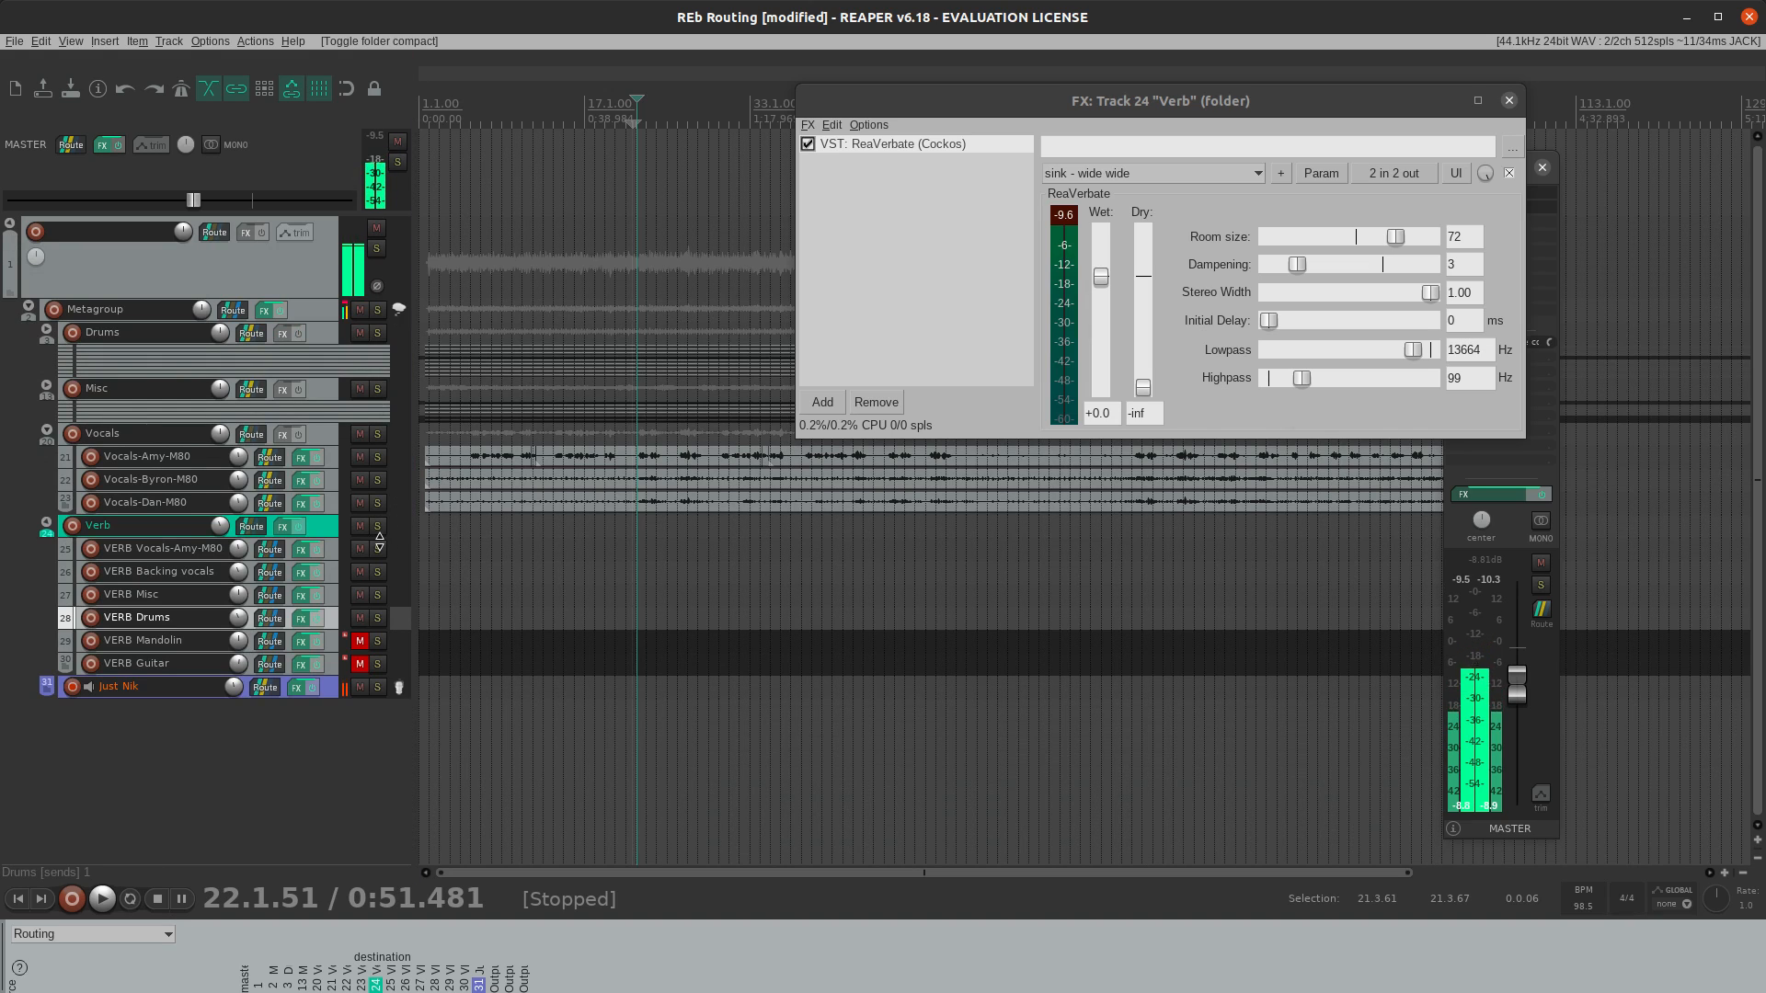
- Select the Verb folder track and switch to another window
{"action": "left_click", "coordinate": [403, 520]}
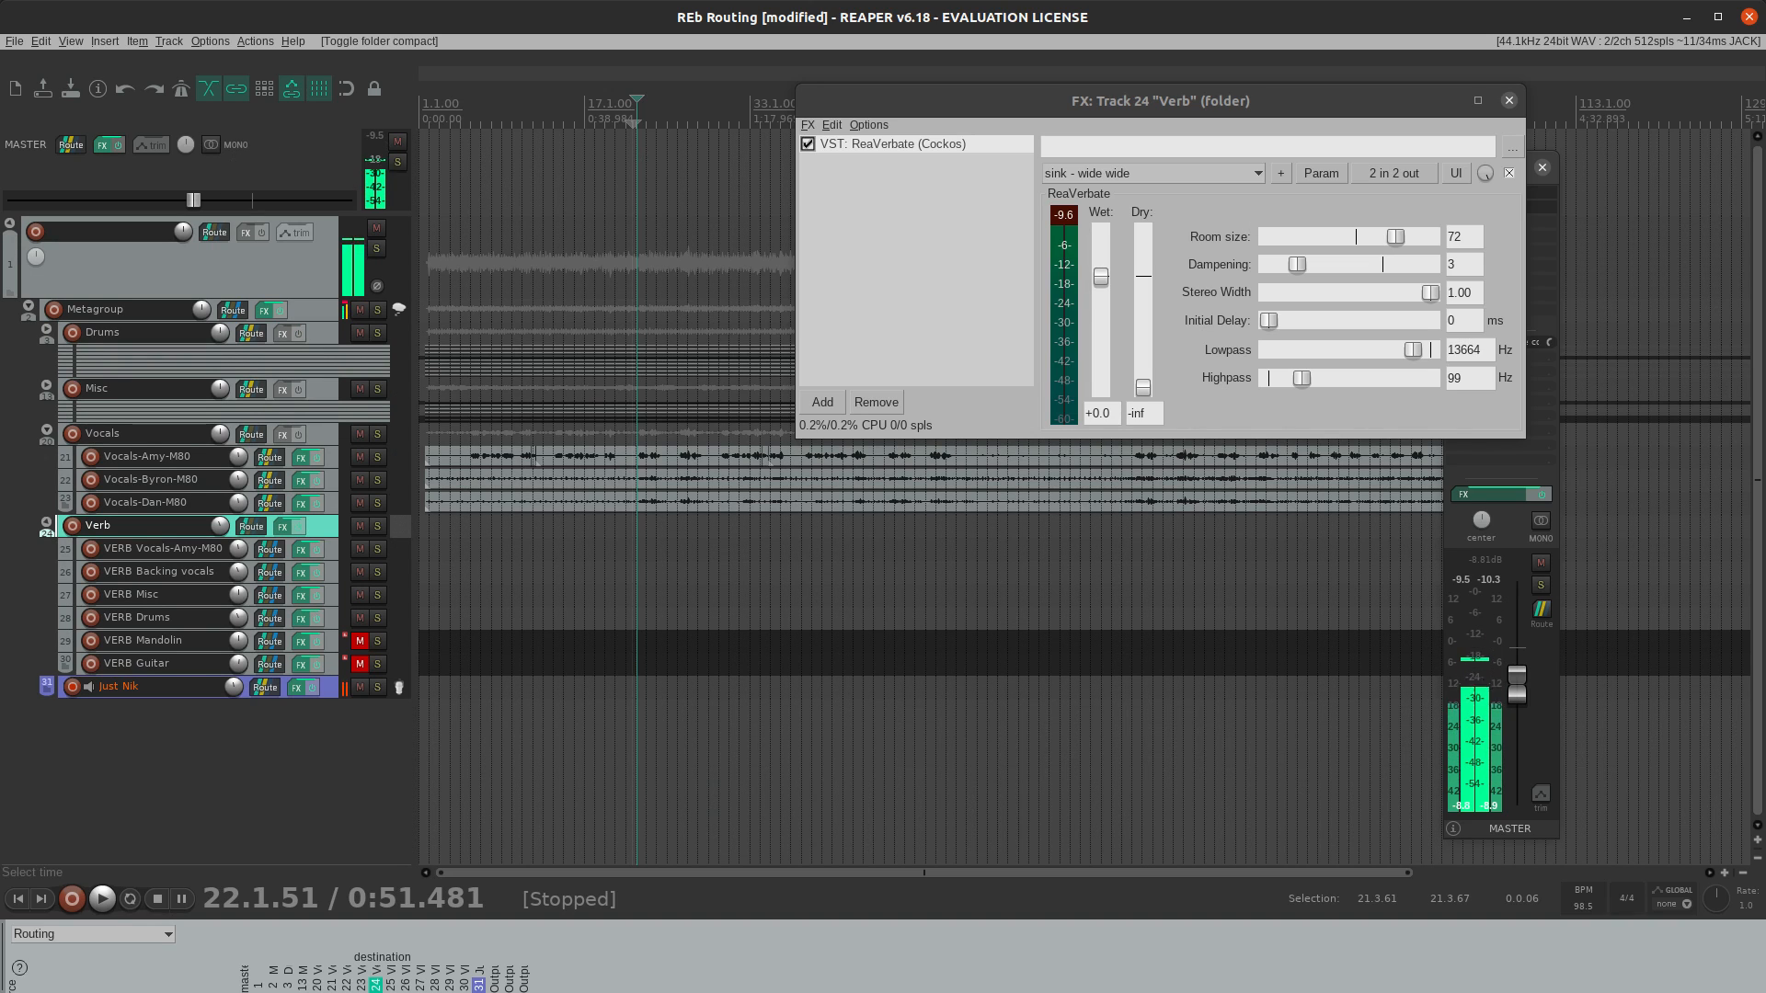
{"action": "key", "text": "alt+Tab"}
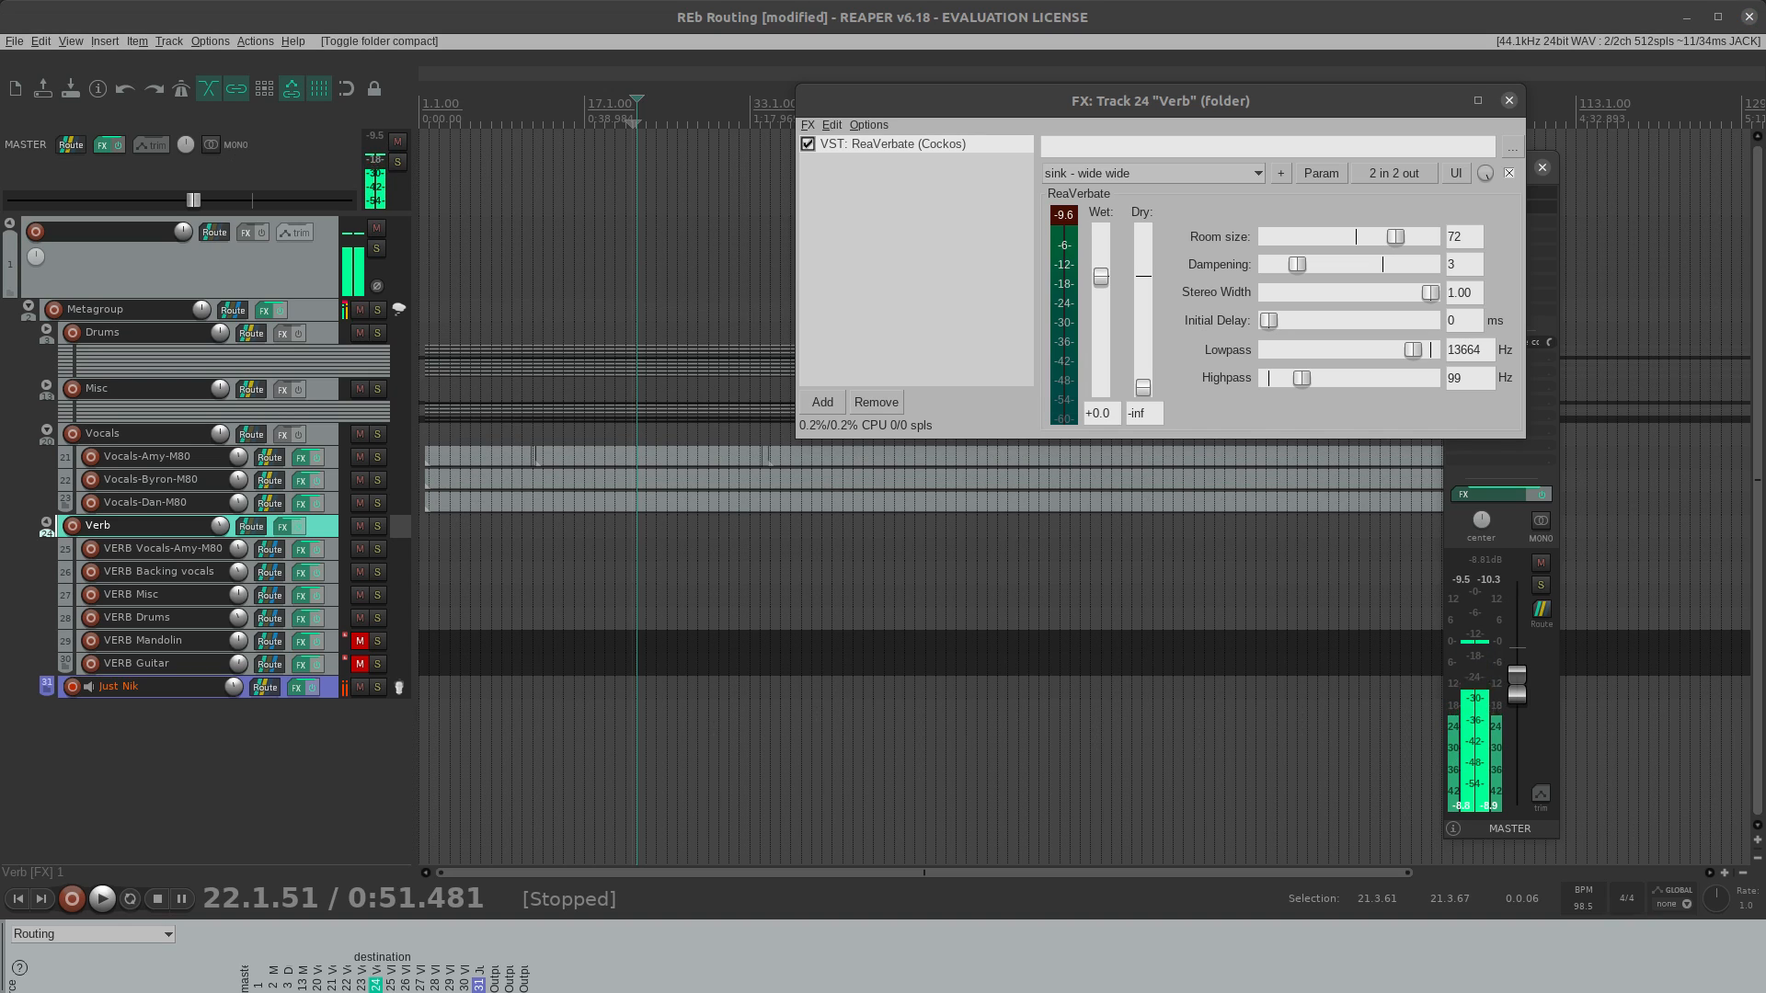